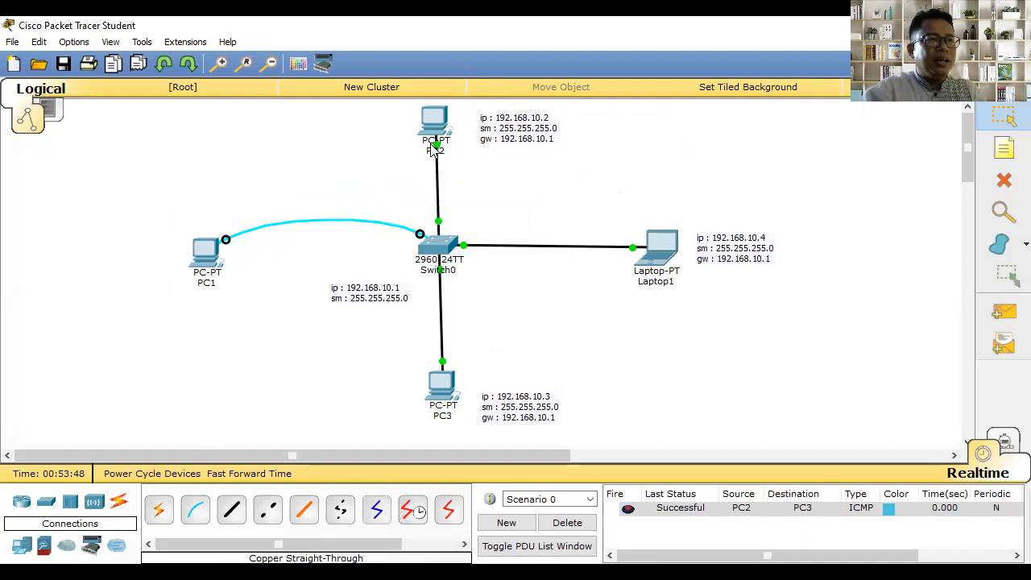
- Start a new blank network file in place of the existing topology
mouse_move(433, 129)
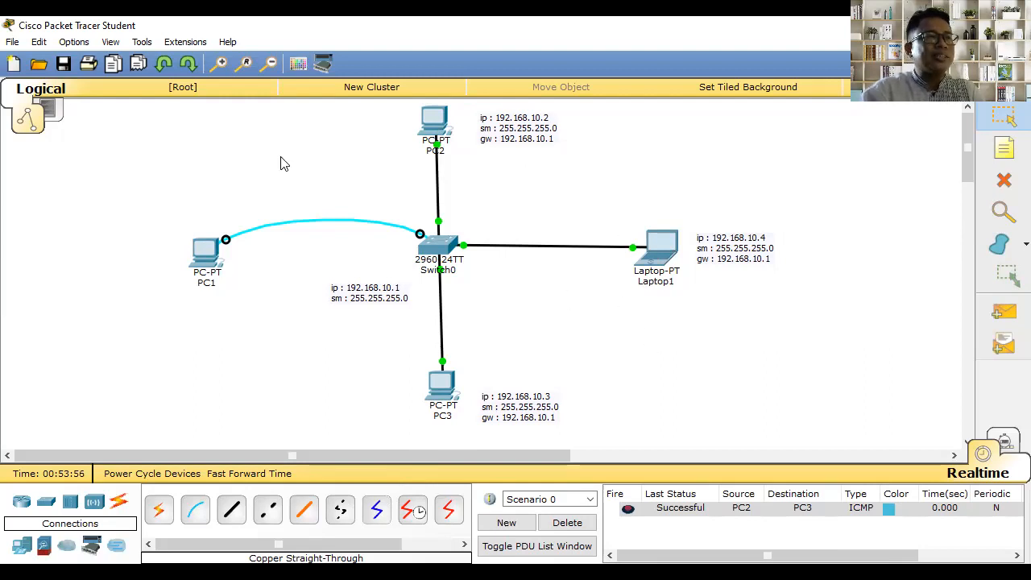
click(436, 122)
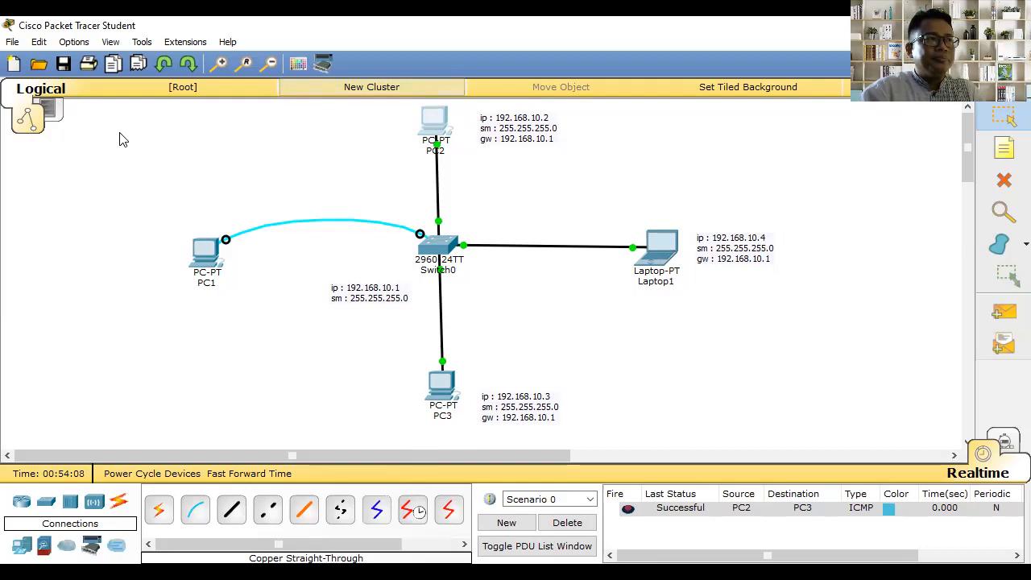
click(14, 64)
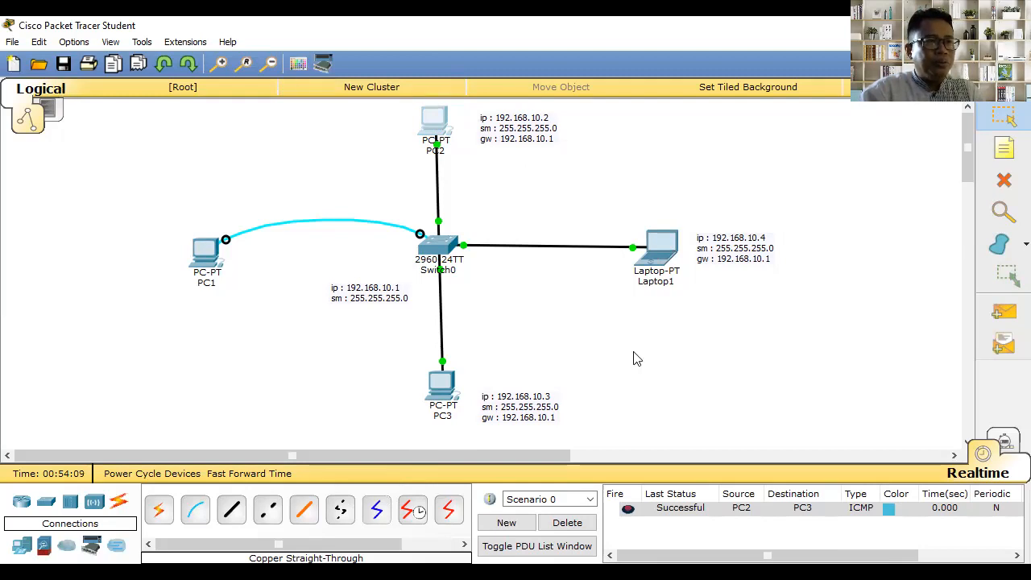
click(587, 316)
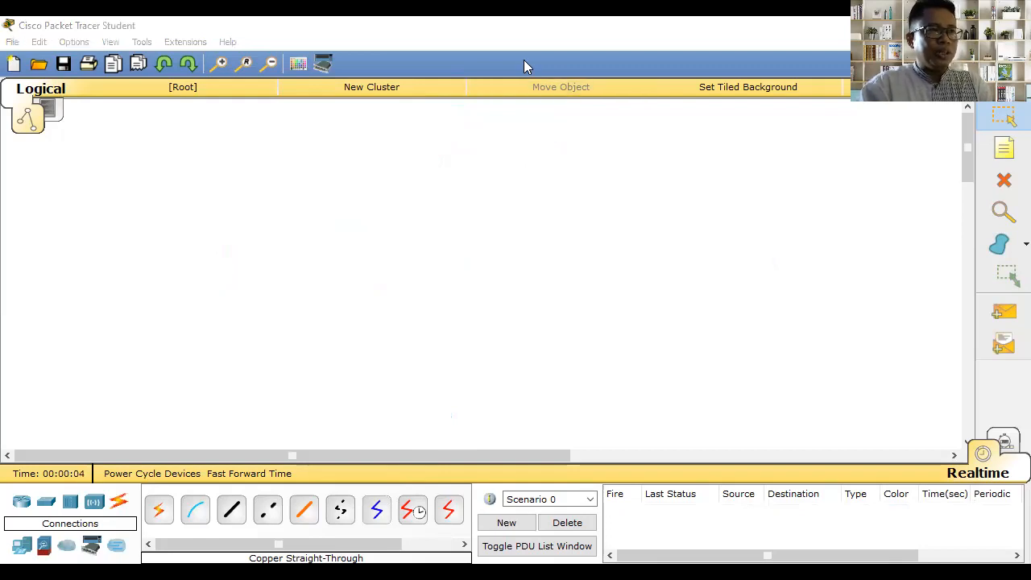
- Place a generic PC in the left part of the empty workspace and shift it slightly into position
click(22, 550)
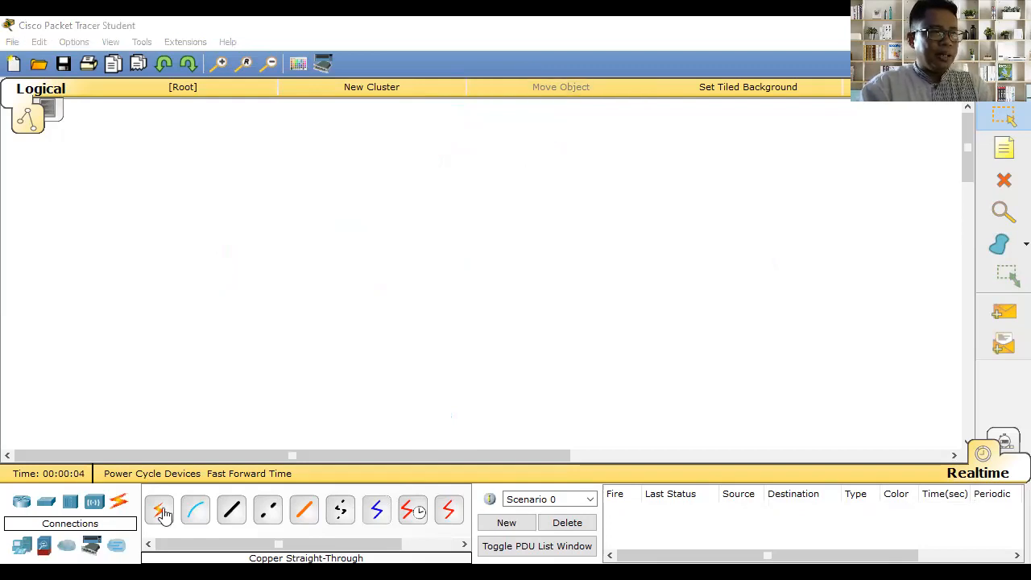
click(159, 509)
click(229, 216)
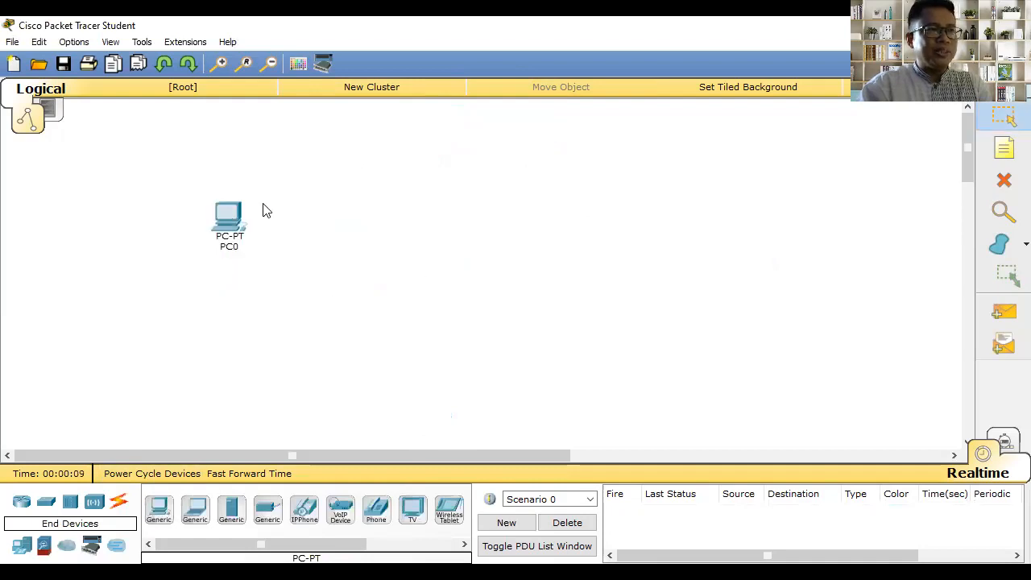
drag(232, 220, 244, 232)
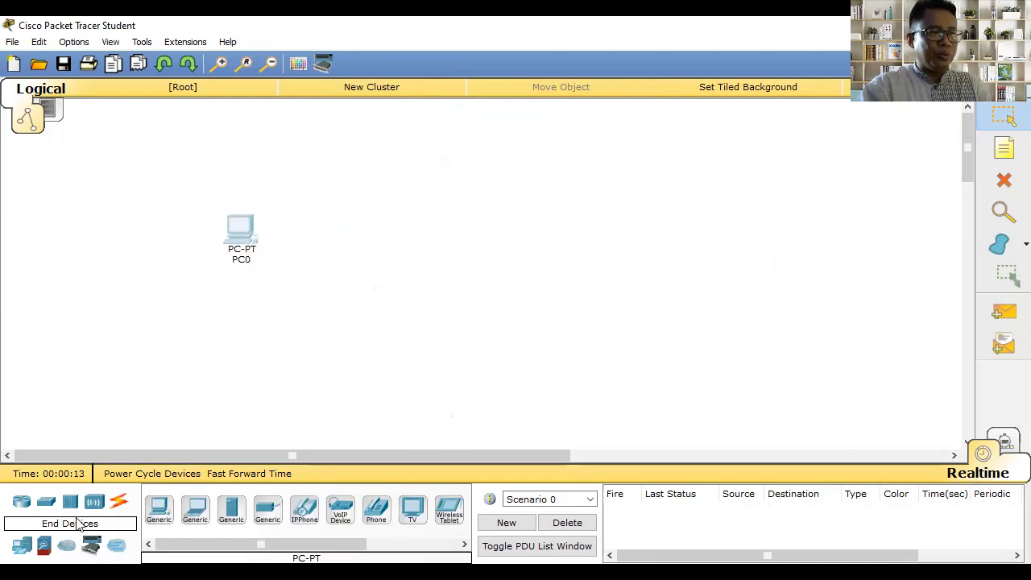
- Add a 2960-24TT switch to the right of PC0 and move PC0 up level with it
click(46, 508)
click(232, 509)
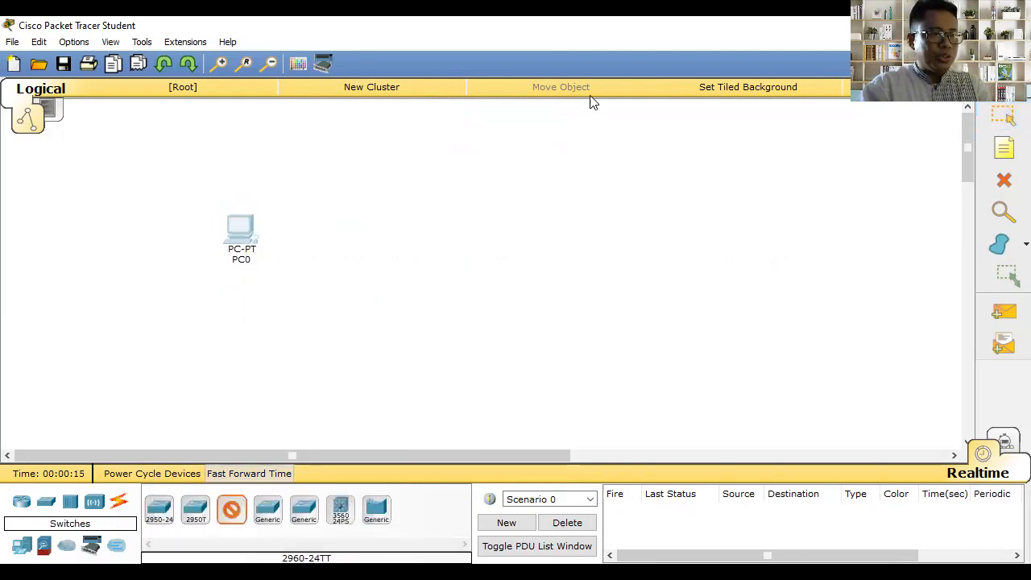
click(452, 171)
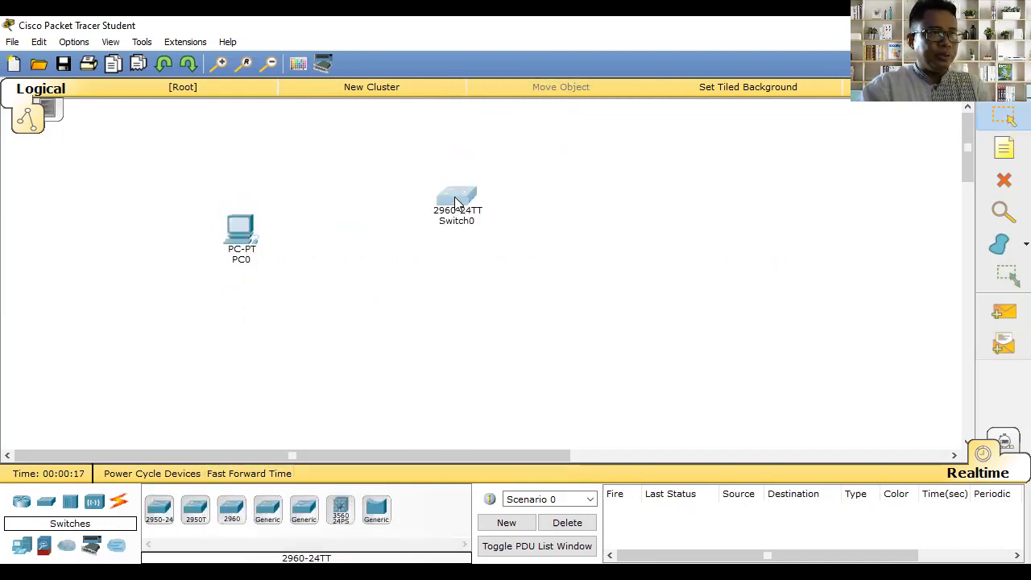
drag(253, 220, 247, 193)
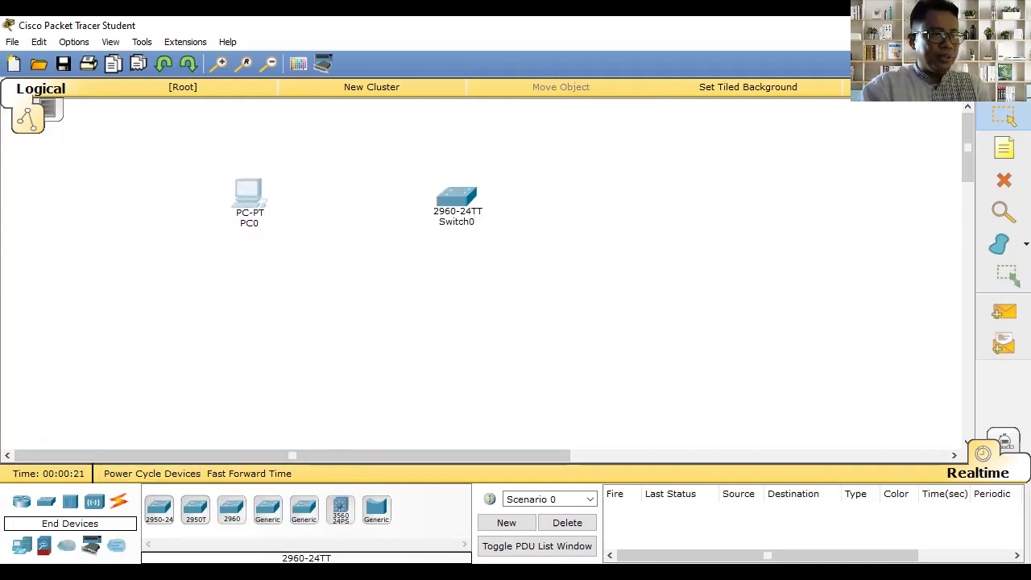
- Add two more generic PCs below the switch, one to its lower left and one to its lower right
click(22, 546)
click(156, 512)
click(343, 348)
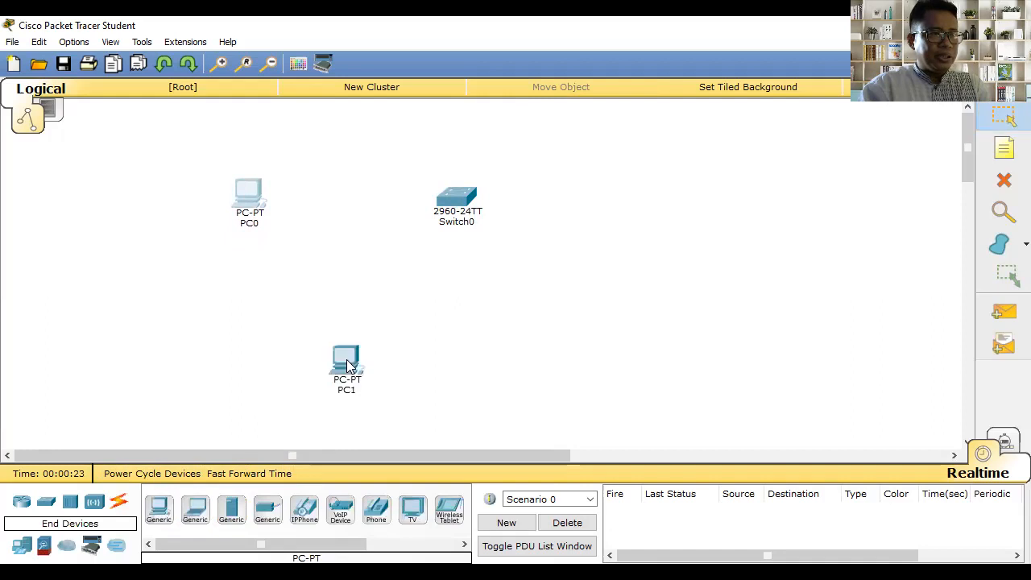
click(158, 512)
click(549, 359)
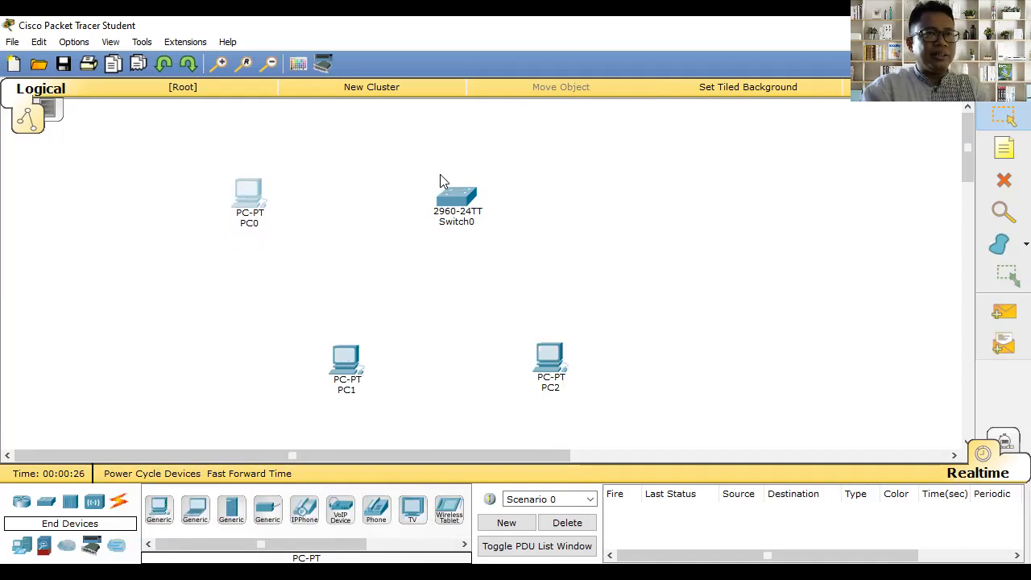
- Connect PC0's RS 232 port to the switch's Console port with a console cable
click(119, 501)
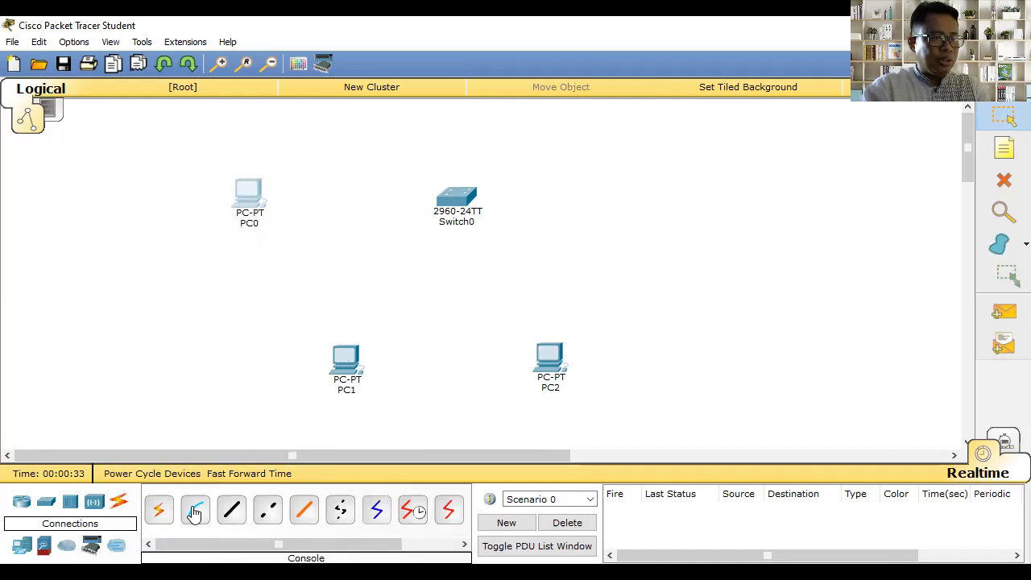
click(195, 512)
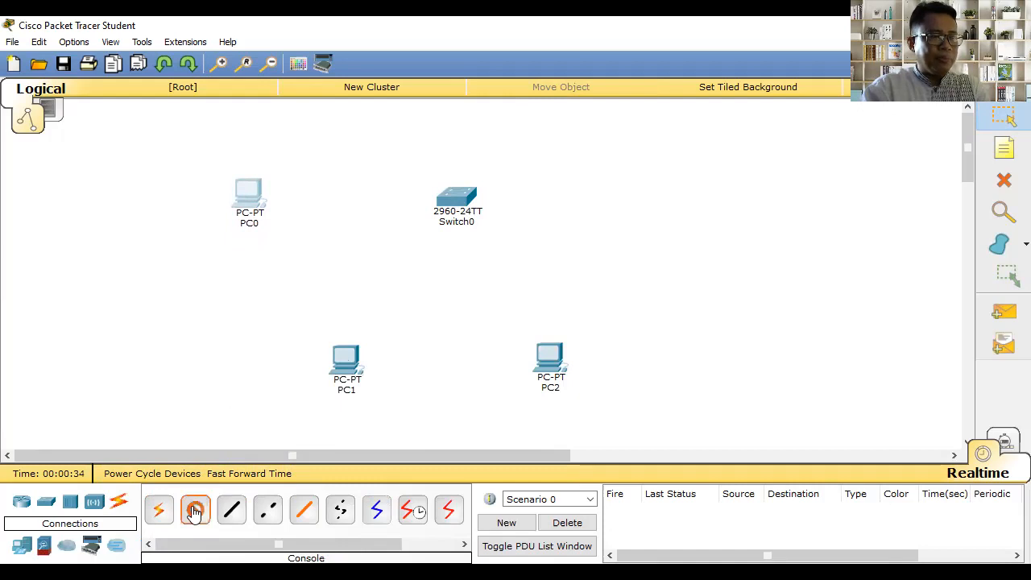
click(256, 195)
click(307, 199)
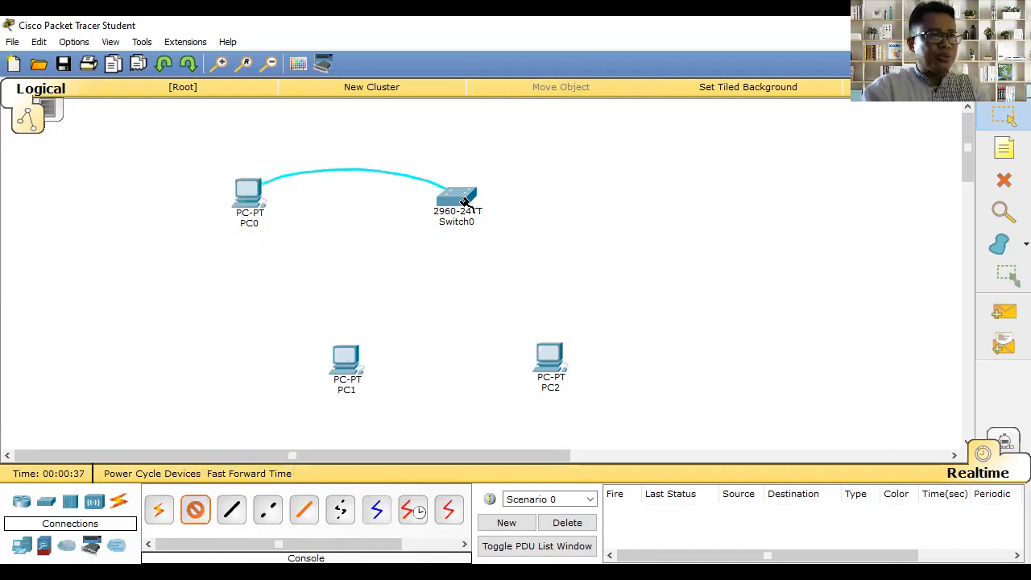
click(457, 199)
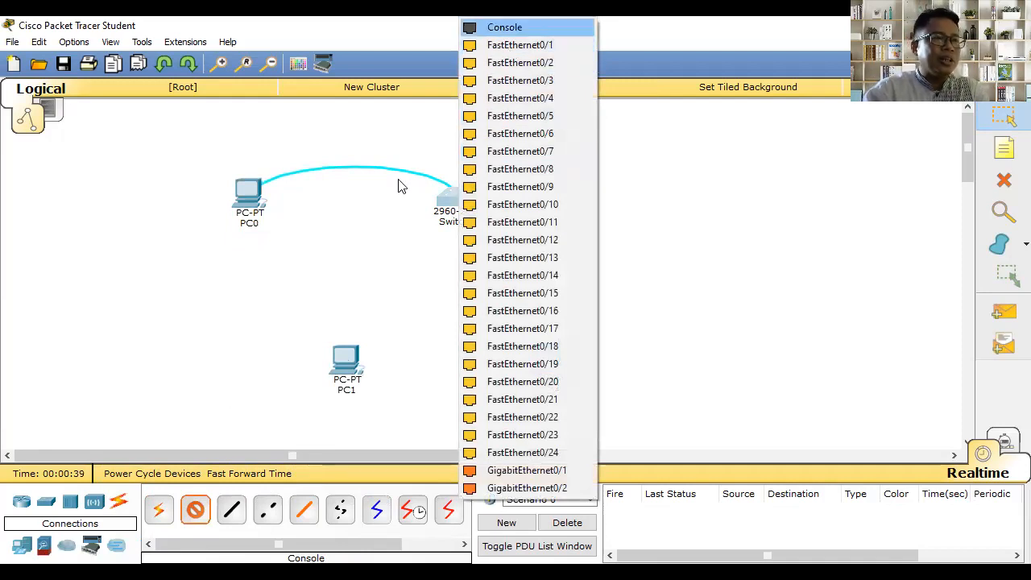
- Connect PC1's FastEthernet0 port to the switch's FastEthernet0/1 port with a copper straight-through cable
click(229, 513)
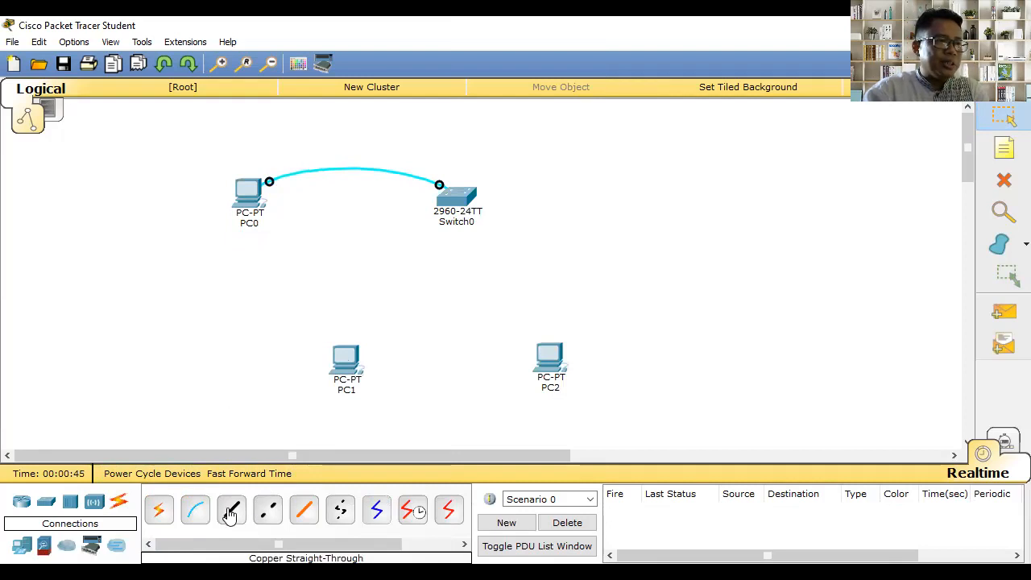
click(339, 356)
click(406, 378)
click(457, 196)
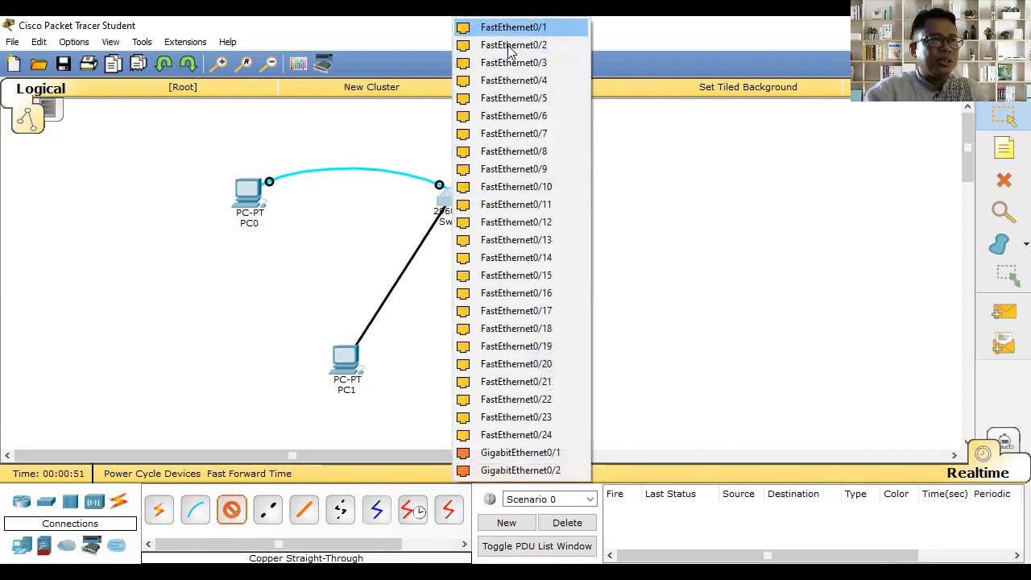
click(514, 27)
- Connect PC2's FastEthernet0 port to the switch with a copper straight-through cable
click(234, 511)
click(551, 355)
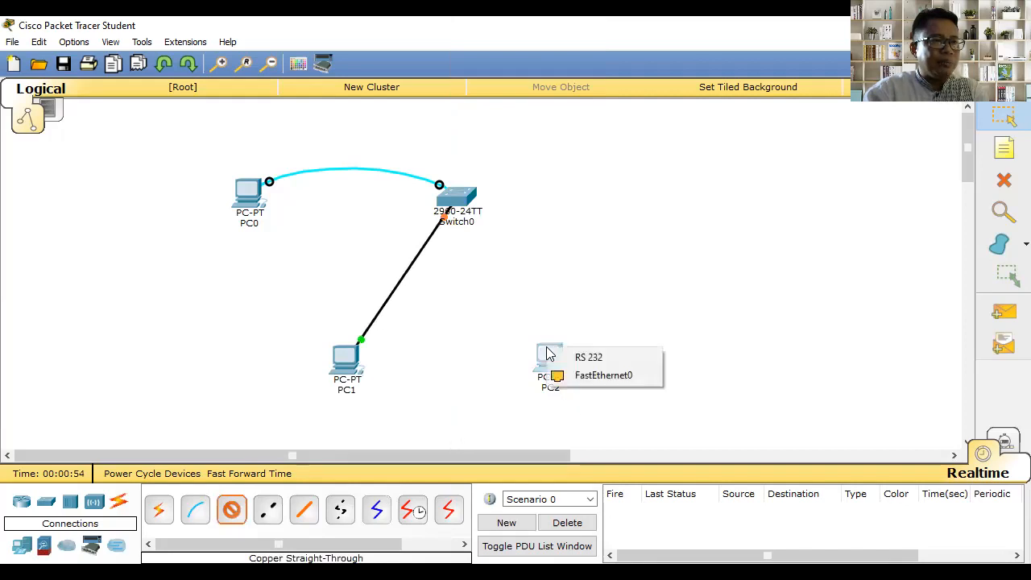
click(602, 376)
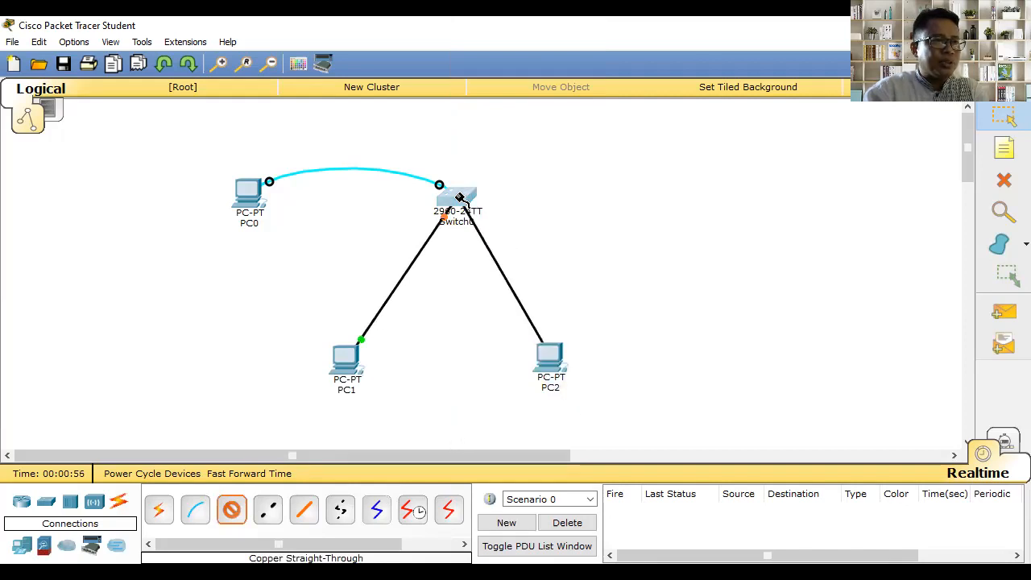
click(555, 385)
- Add a note above the switch with the lines "network : 192.168.0.0" and "sm : 255.255.255.0"
click(1001, 153)
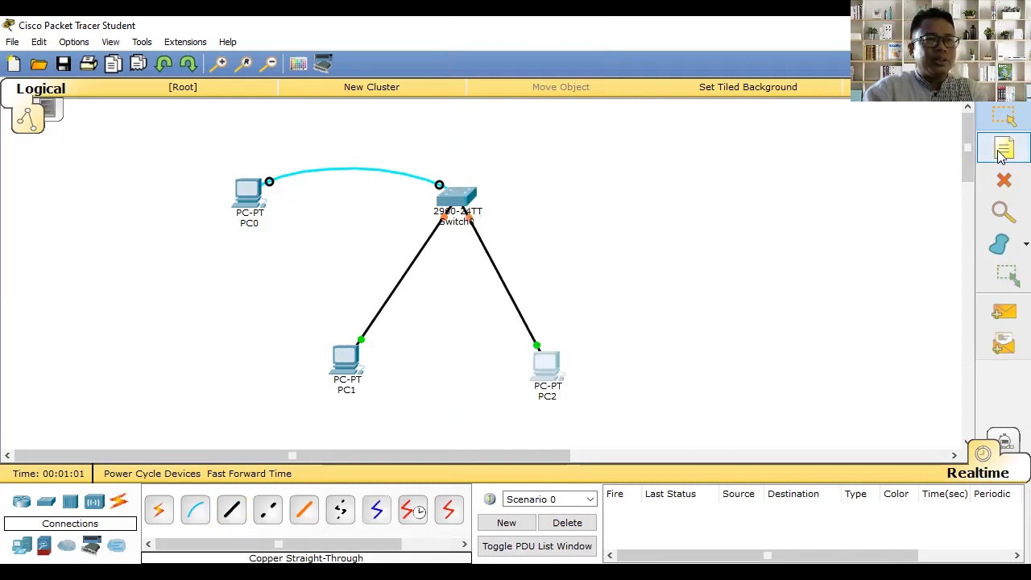
click(442, 125)
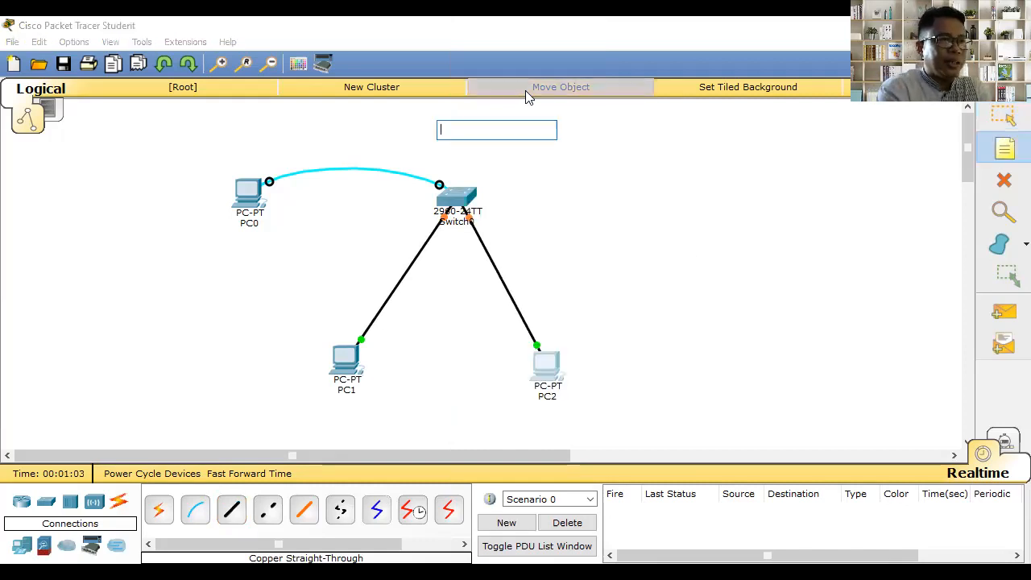
text(network )
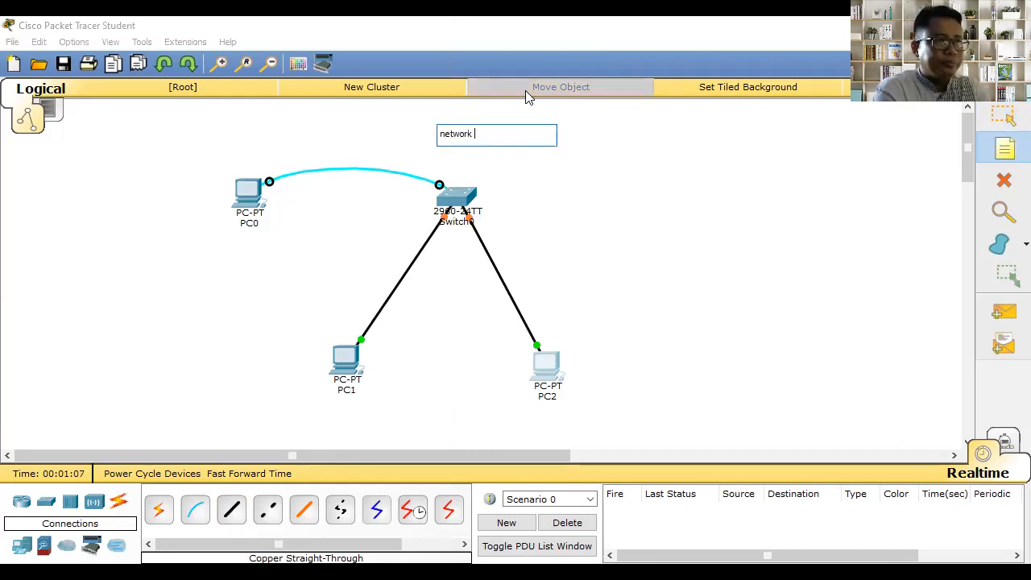
text(: 192)
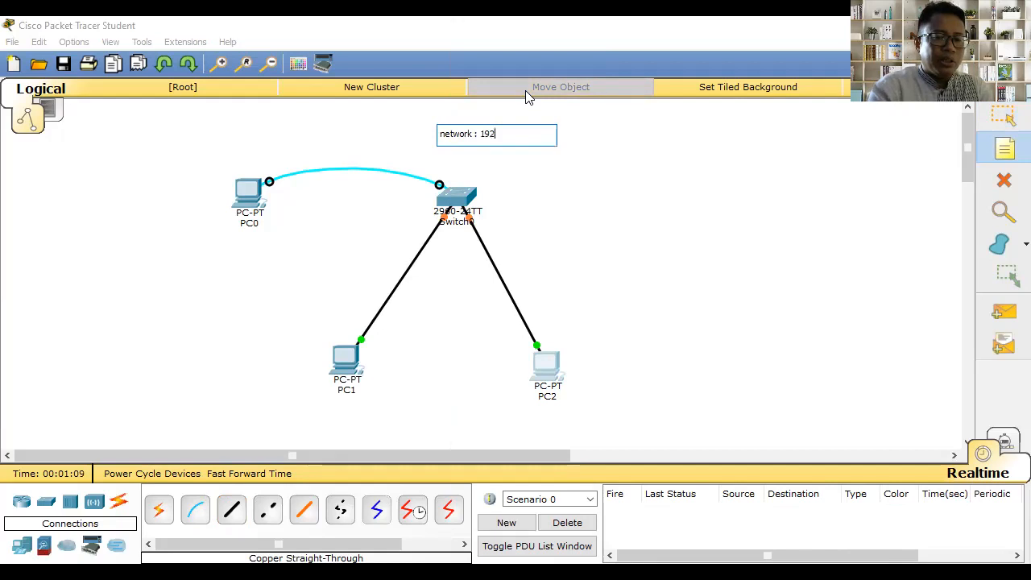
text(.168.0.0)
key(Return)
text(sm : 255.255)
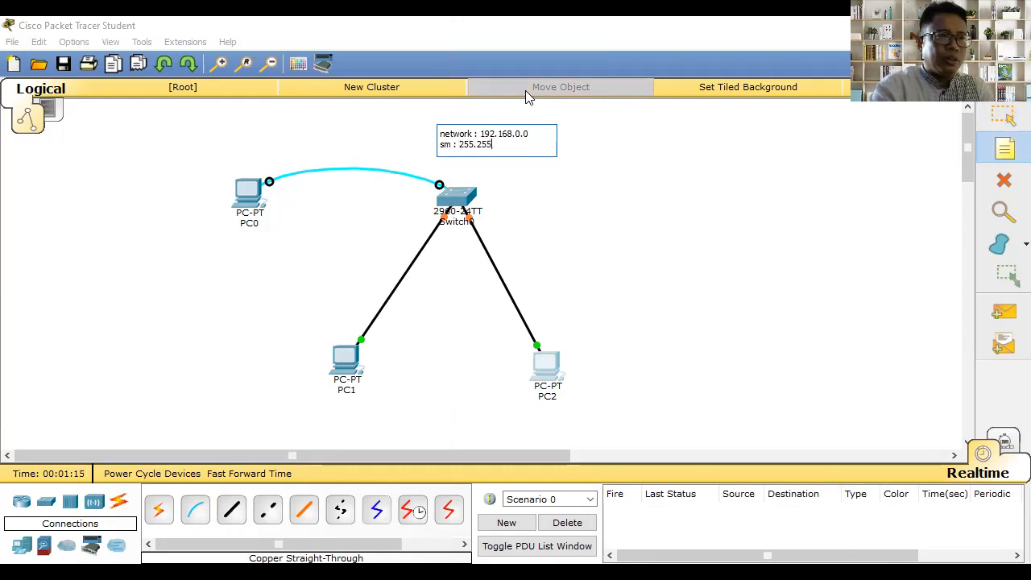
text(.255.0)
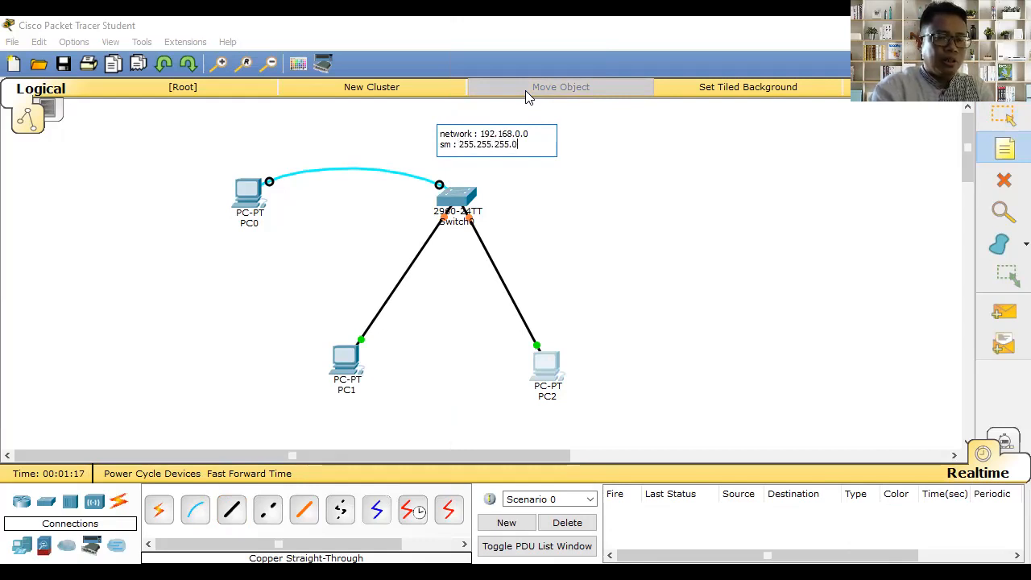
- Add a third line "dns : 8.8.8.8" to the network note above the switch
key(Return)
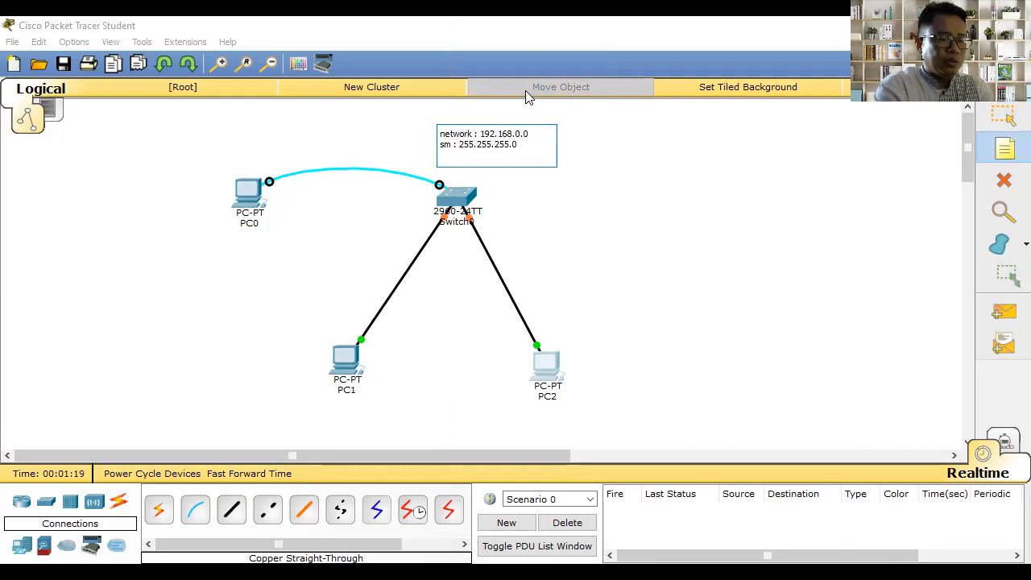
text(dn)
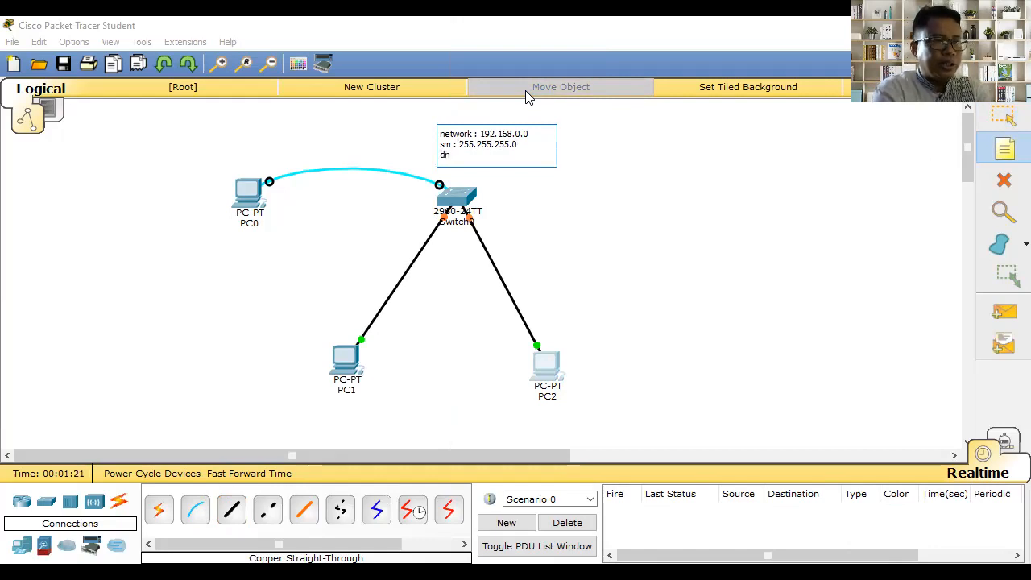
text(s : 8)
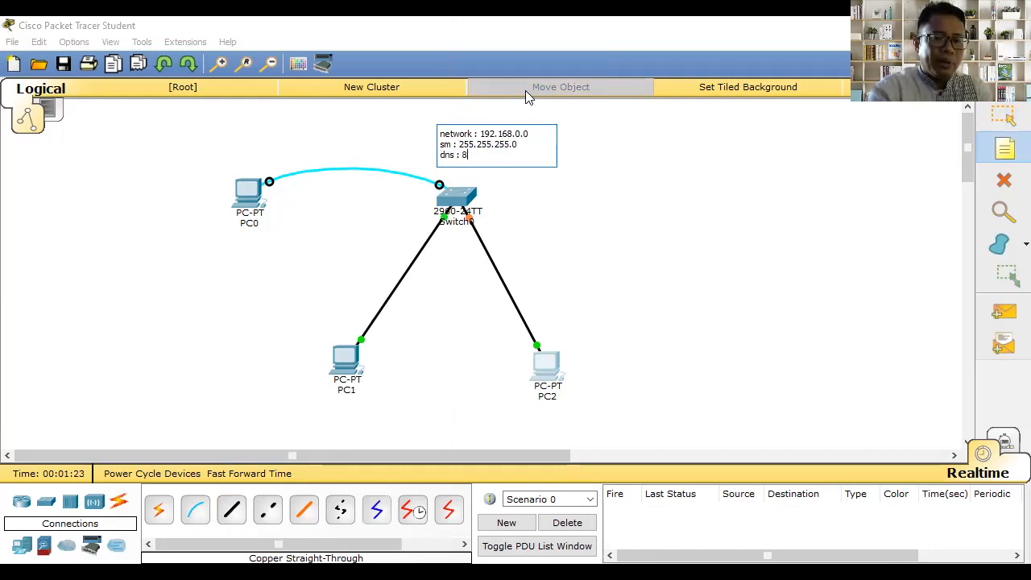
text(.8.8.)
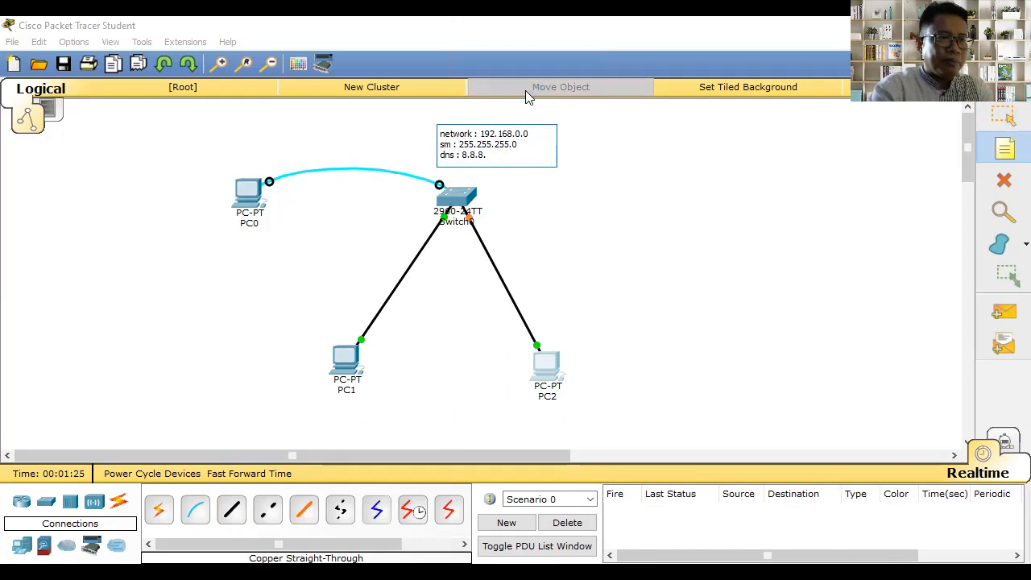
key(BackSpace)
key(BackSpace)
key(BackSpace)
key(BackSpace)
key(BackSpace)
text(.8.8.8)
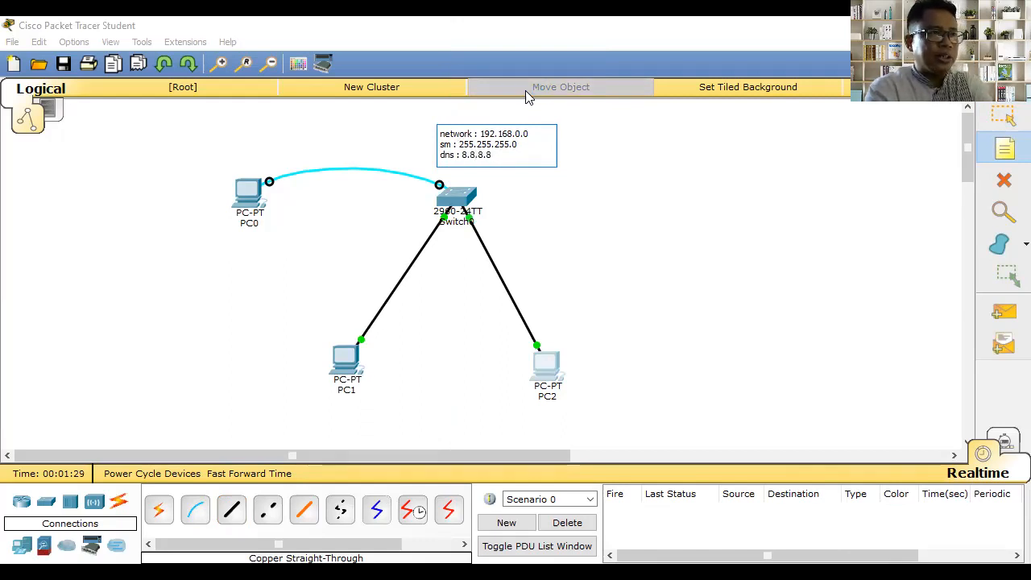
- Copy the network note's text into a new note below the console cable and replace the word "network" with "ip"
key(ctrl+a)
key(ctrl+c)
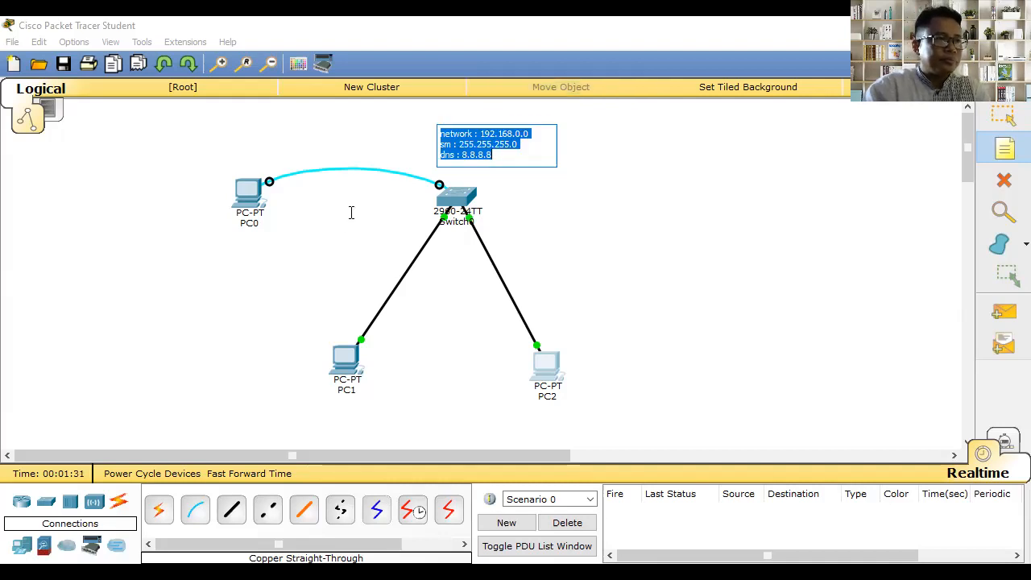
click(339, 200)
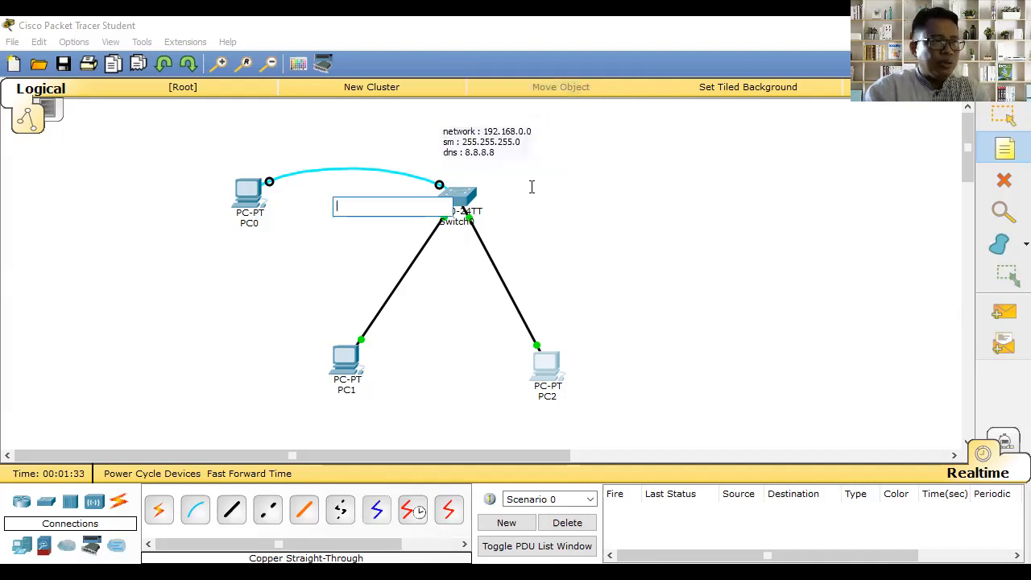
key(ctrl+v)
drag(369, 208, 334, 209)
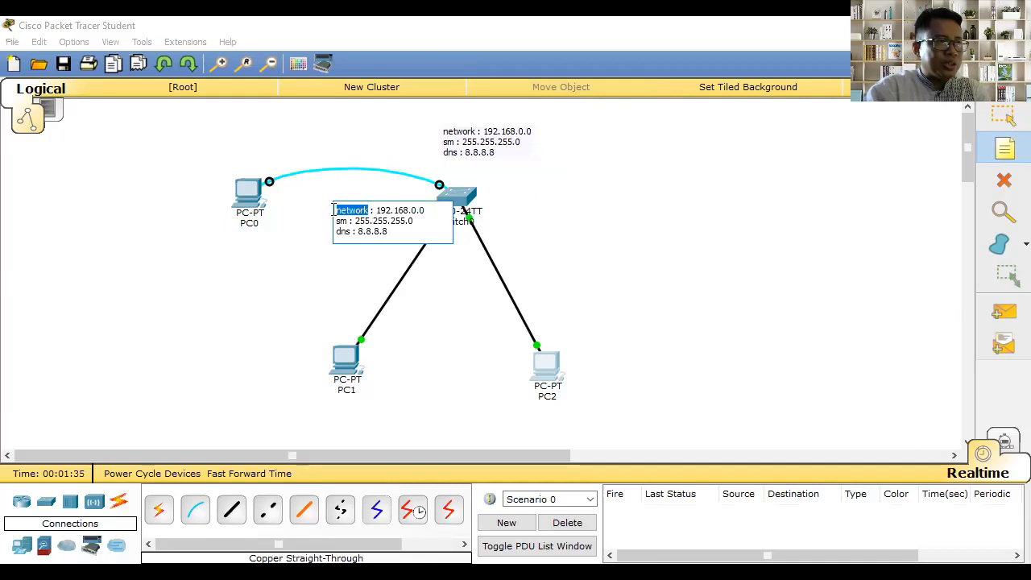
key(BackSpace)
text(ip)
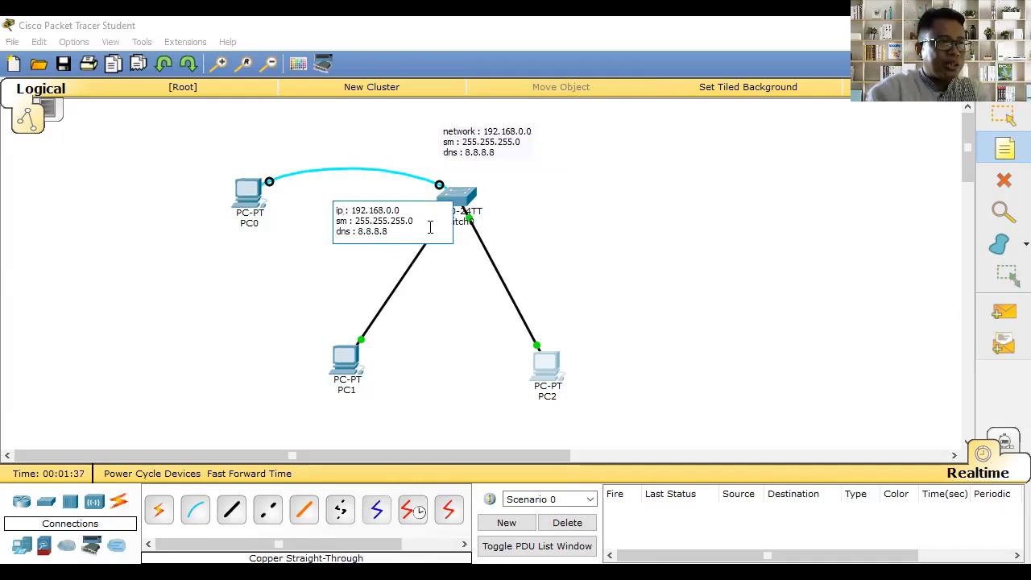
- Set the address in the ip note to 192.168.10.1 and the address in the network note to 192.168.10.0
click(407, 207)
key(BackSpace)
text(1)
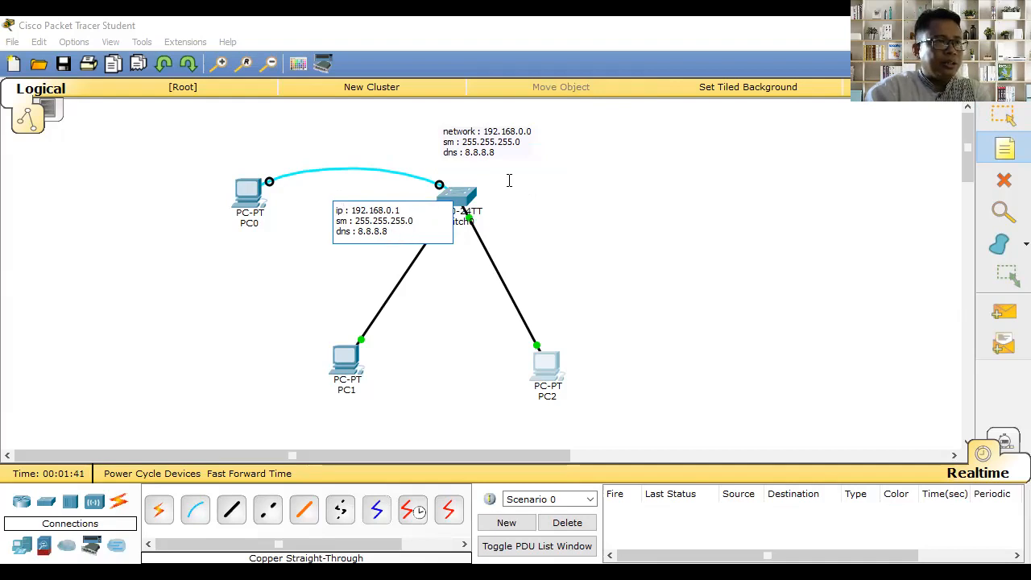
click(384, 210)
text(1)
click(509, 137)
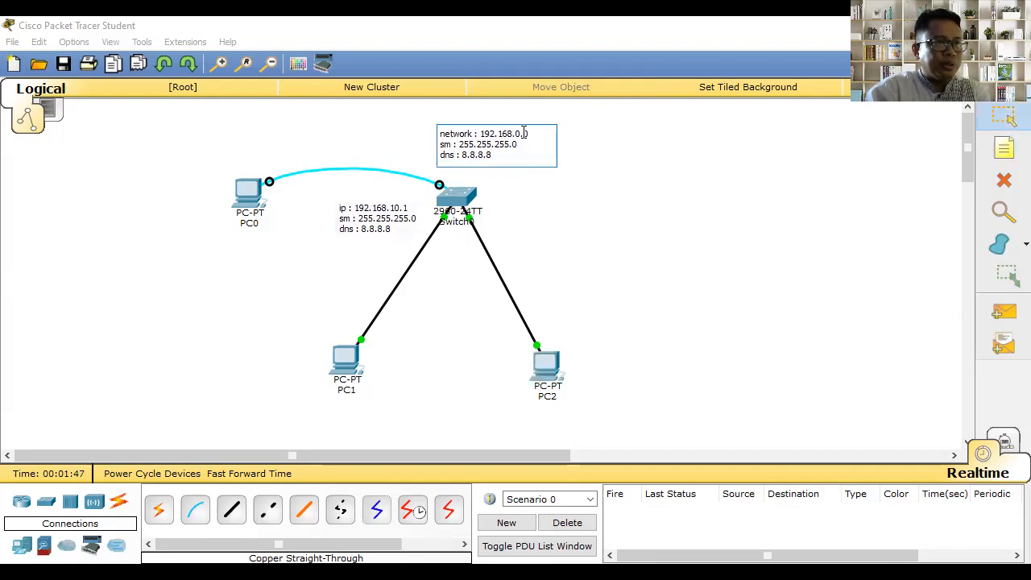
text(1)
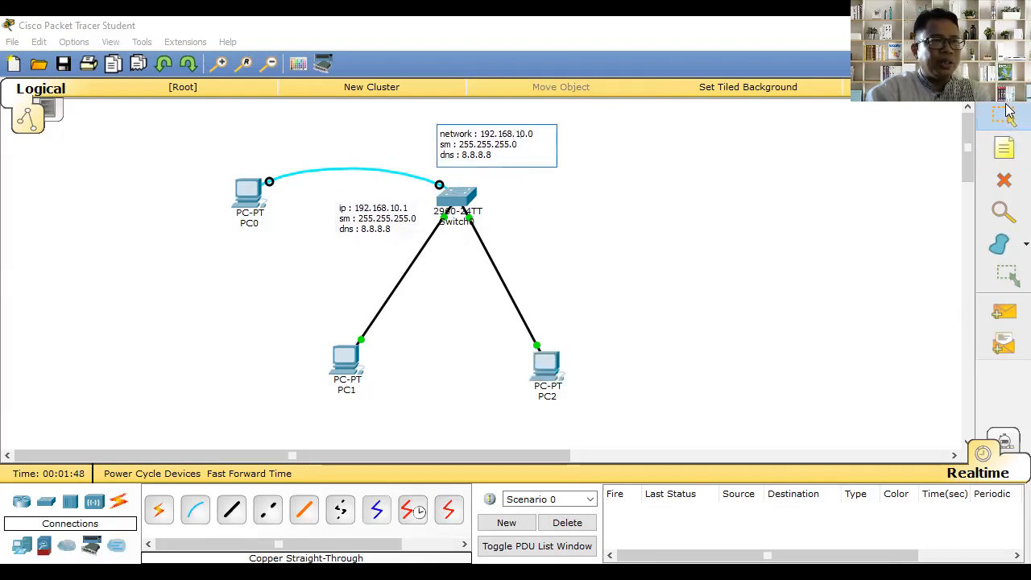
- Remove the dns line from the ip note and move the note to the right of the switch
drag(388, 230, 321, 231)
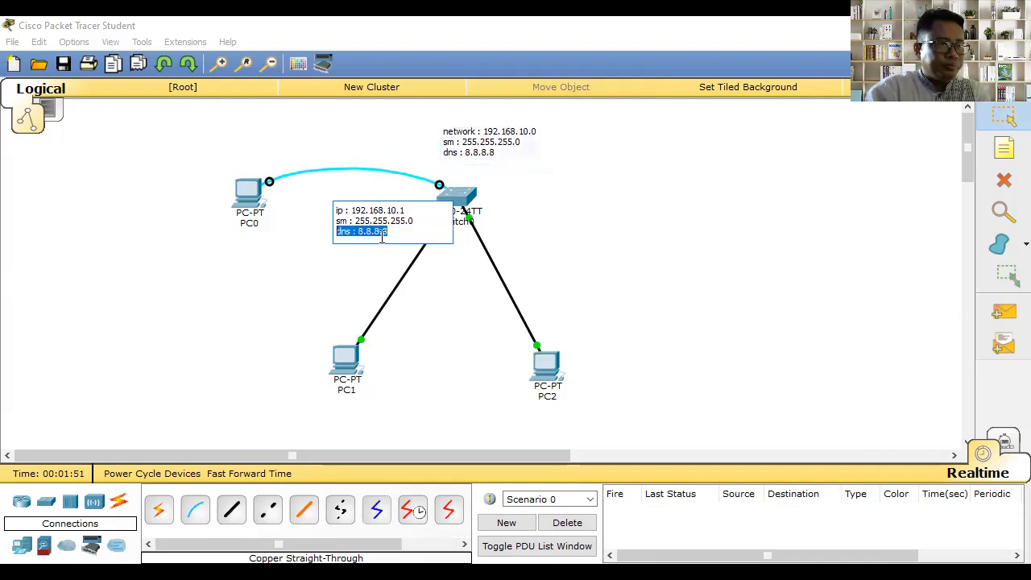
key(BackSpace)
key(BackSpace)
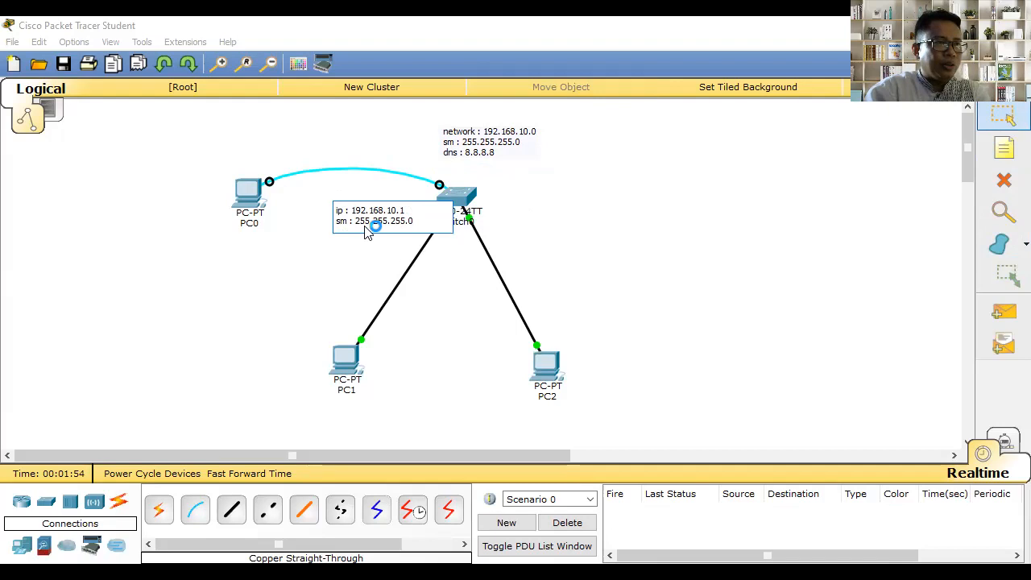
drag(367, 231, 528, 216)
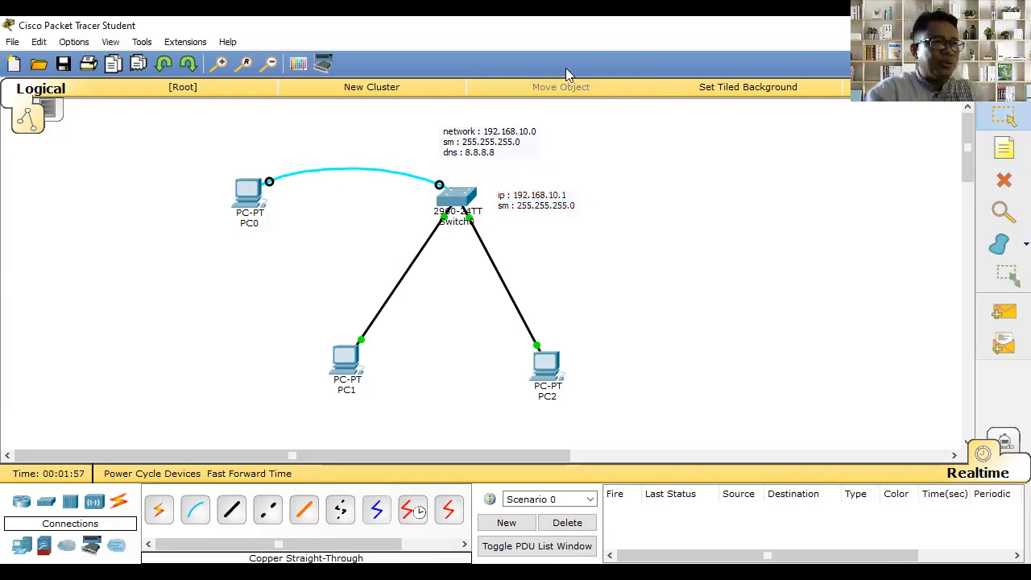
- Add a note reading "IP client DHCP" between PC1 and PC2
click(1005, 148)
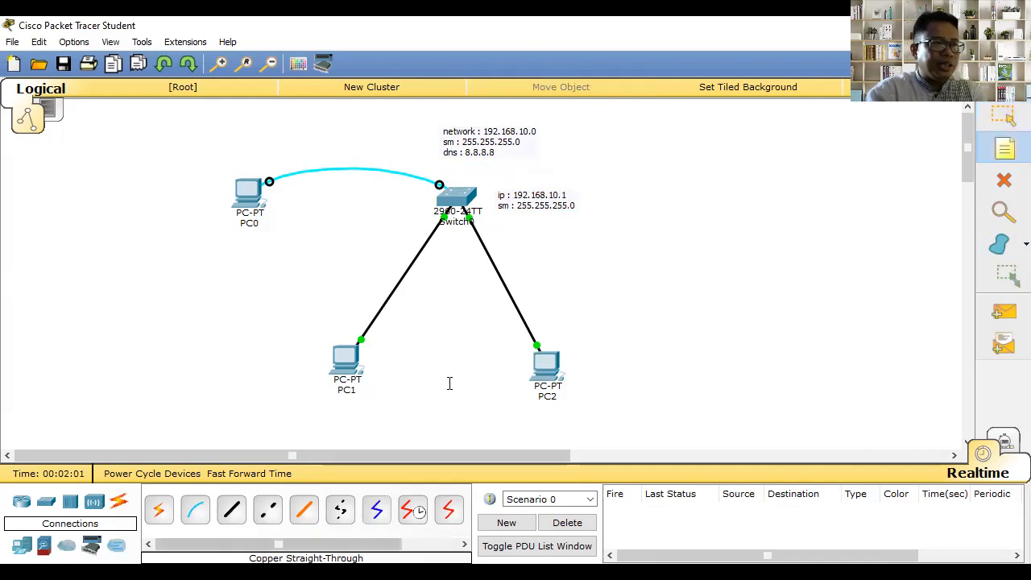
click(417, 386)
text(clien)
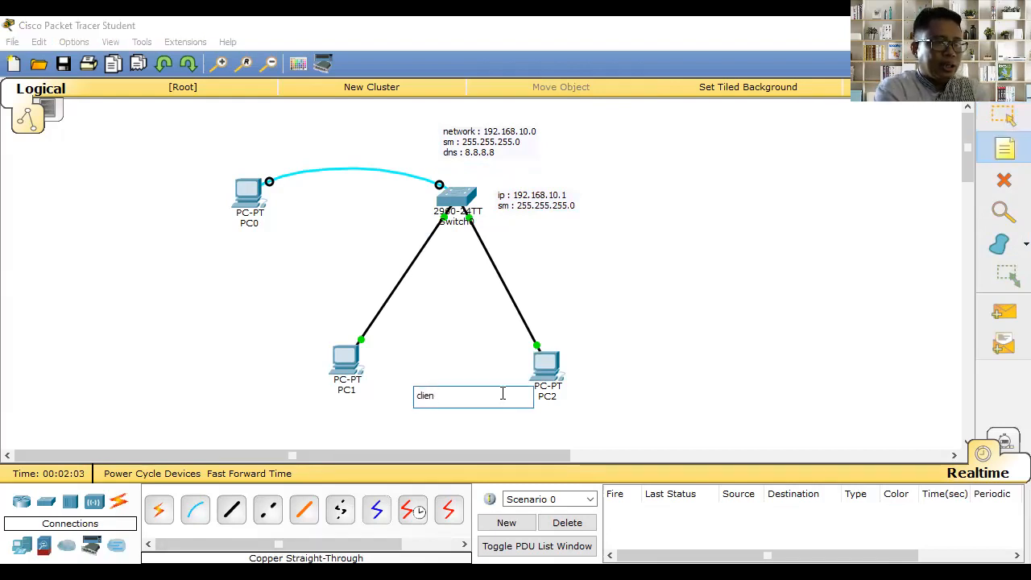
text(t D)
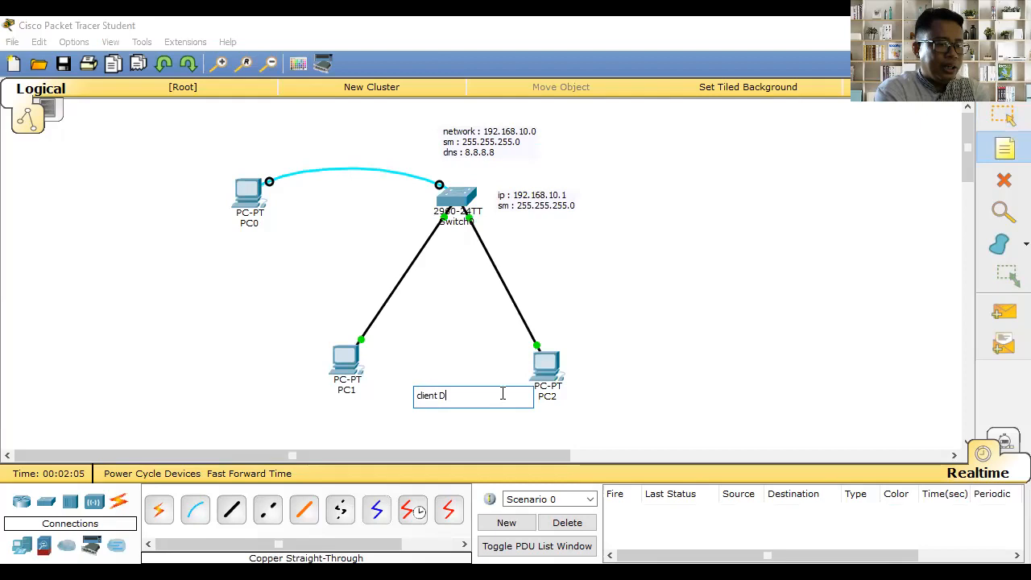
text(HCP)
key(Left)
key(Left)
key(Left)
key(Left)
key(Left)
key(Left)
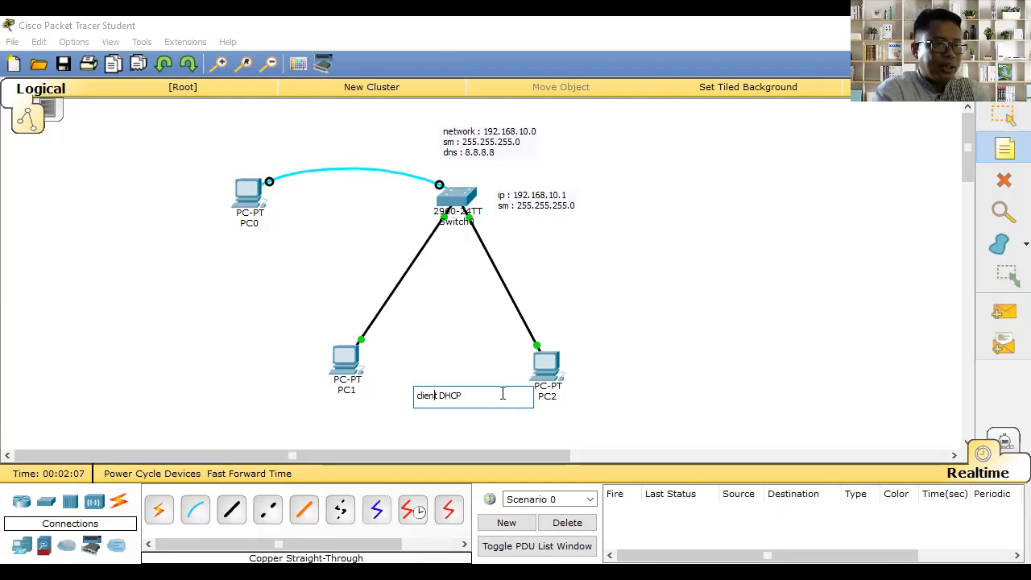
key(Home)
text(IP)
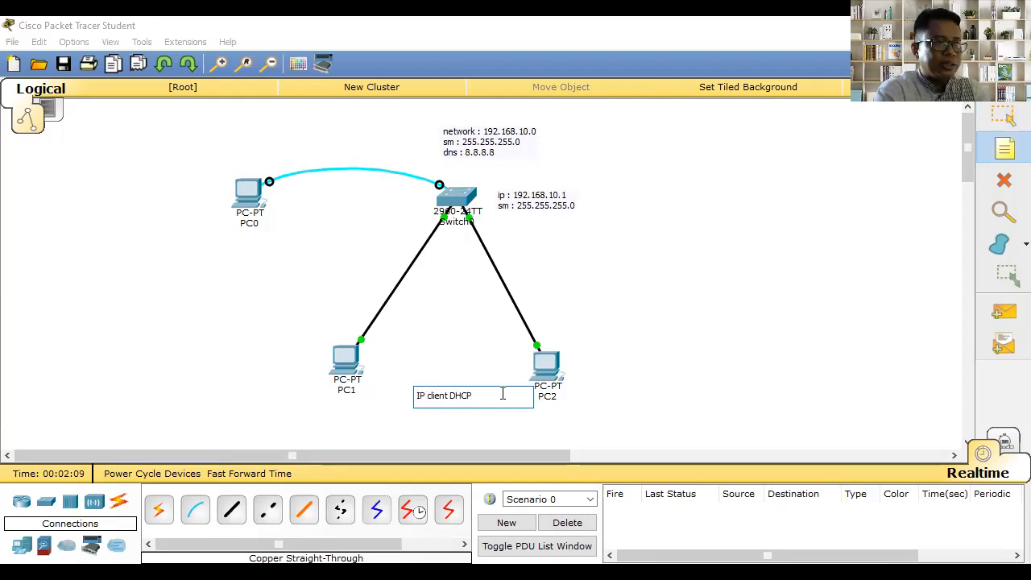
click(1004, 116)
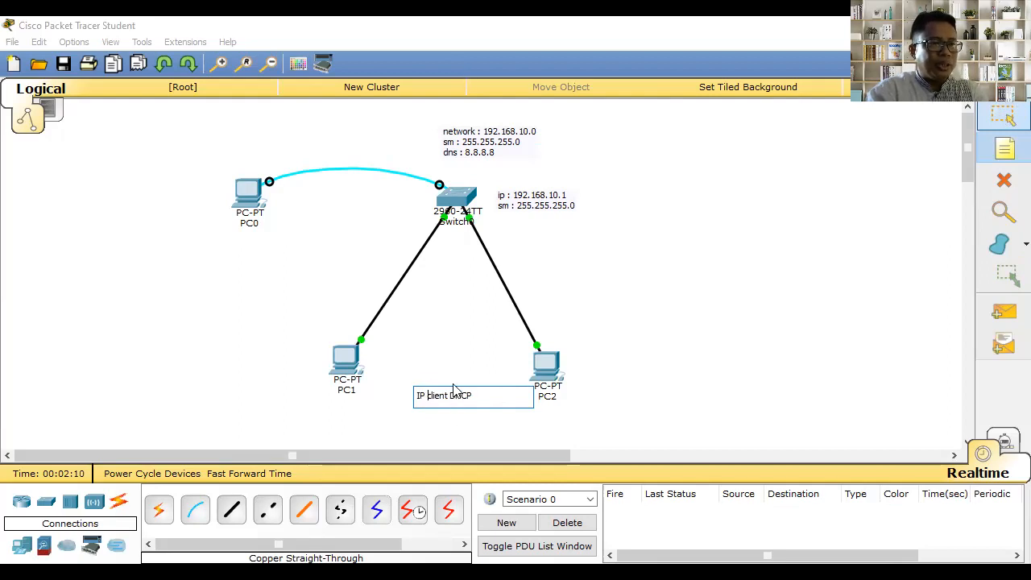
key(Escape)
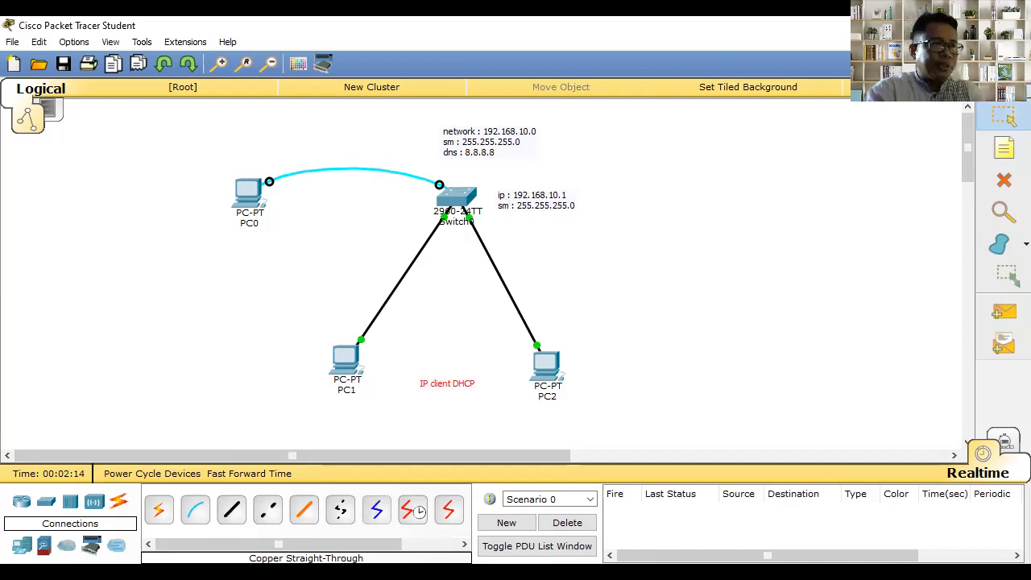
click(620, 64)
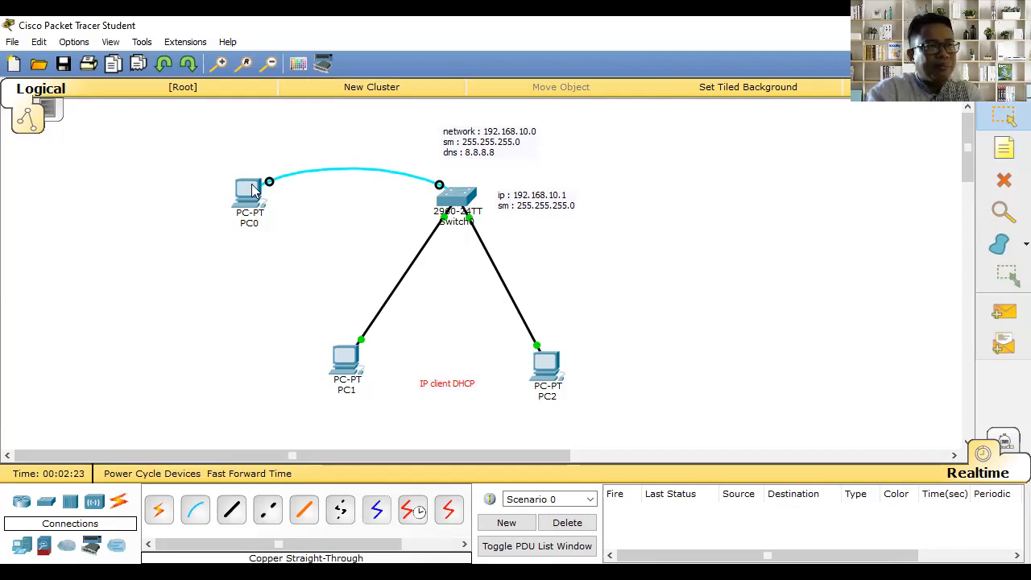
- Open PC0's Terminal with the default port configuration at 9600 bits per second and start the switch's console session
mouse_move(250, 185)
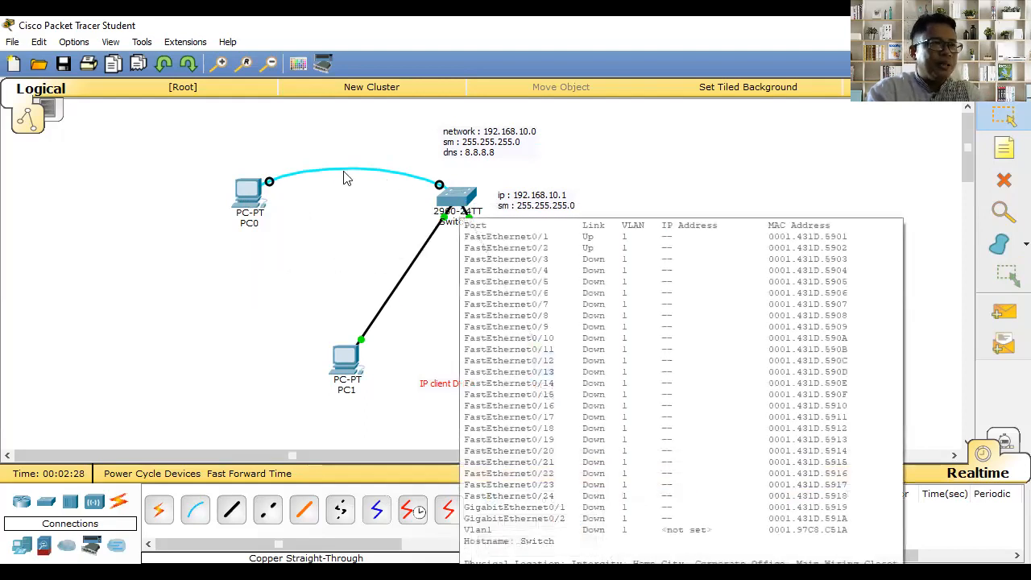
click(248, 193)
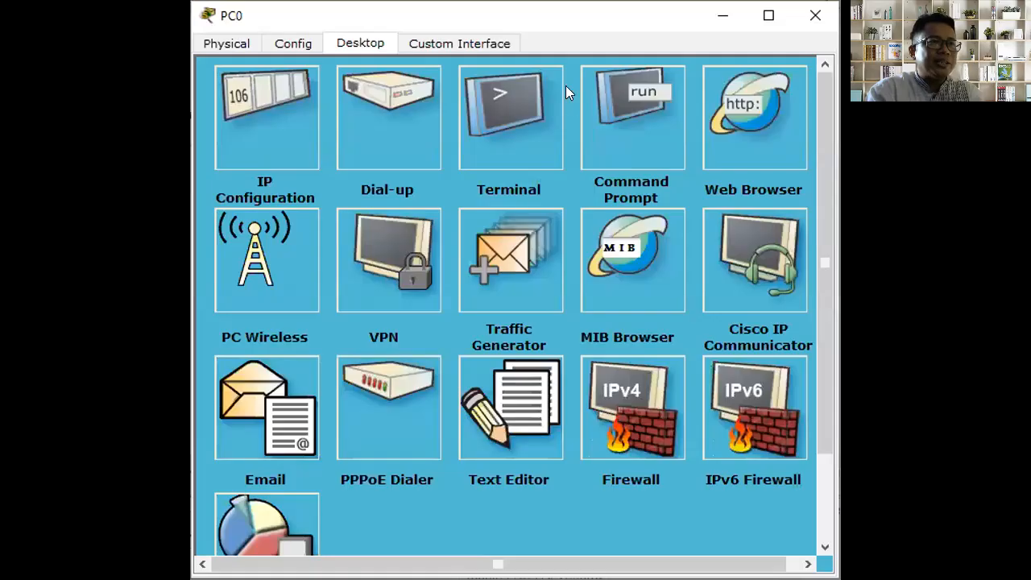
click(517, 113)
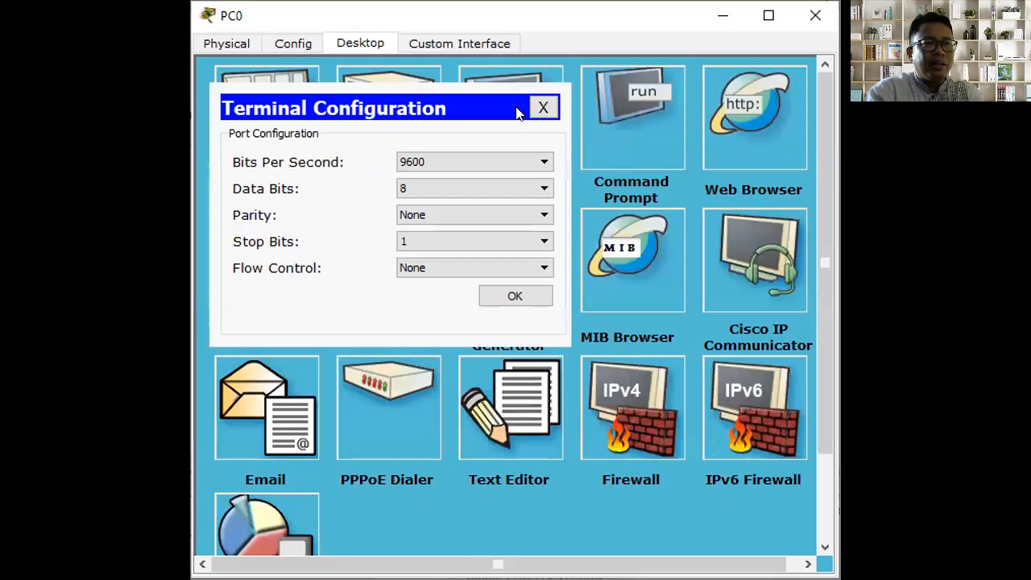
click(501, 297)
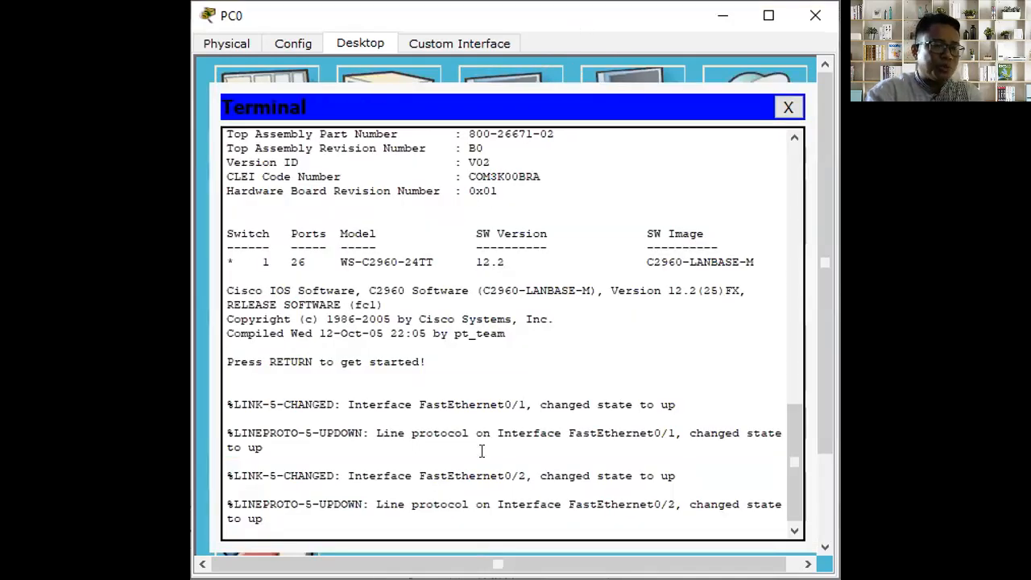
key(Return)
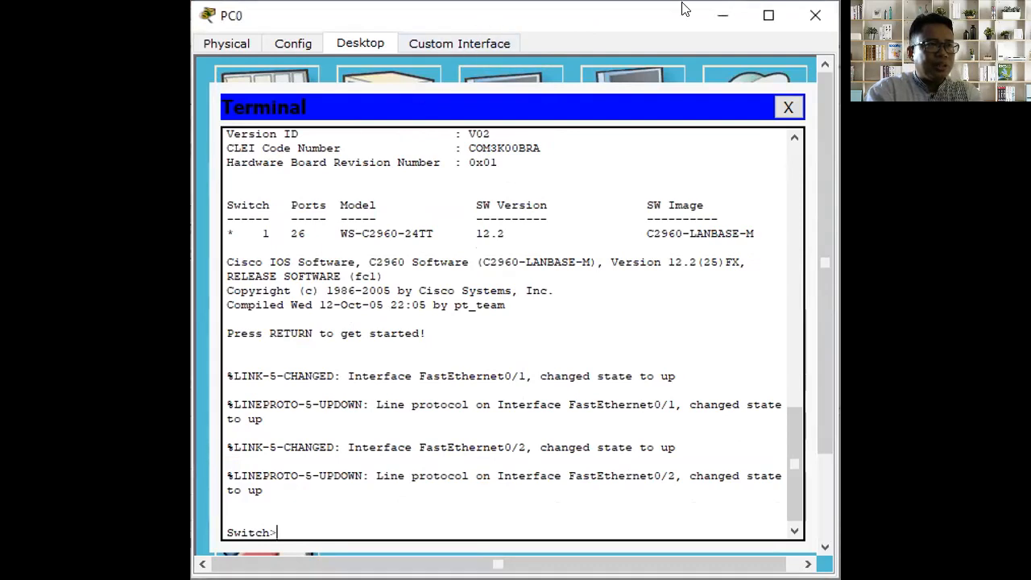
- Enter privileged mode on the switch with the enable command
click(326, 509)
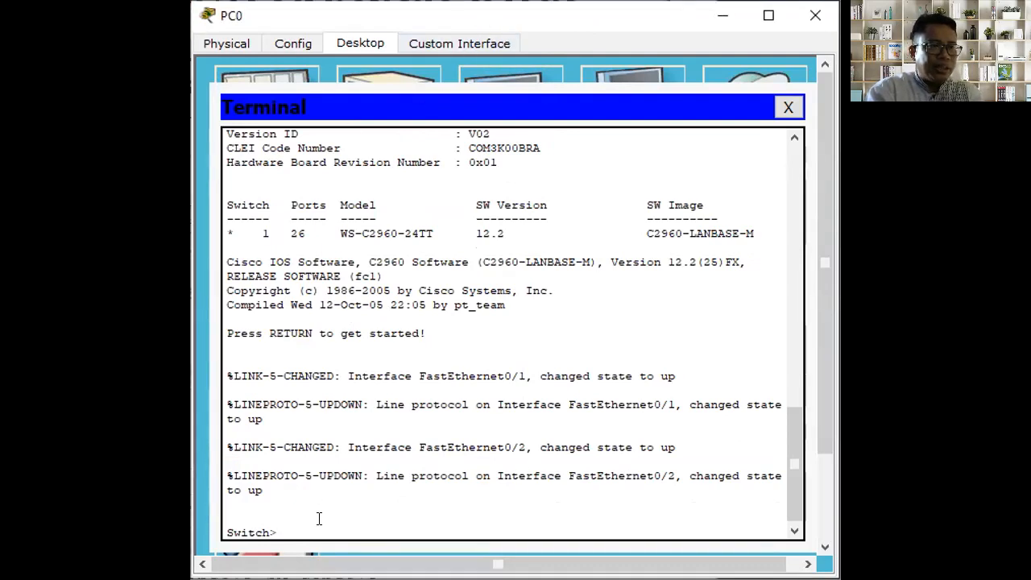
click(303, 530)
text(NA)
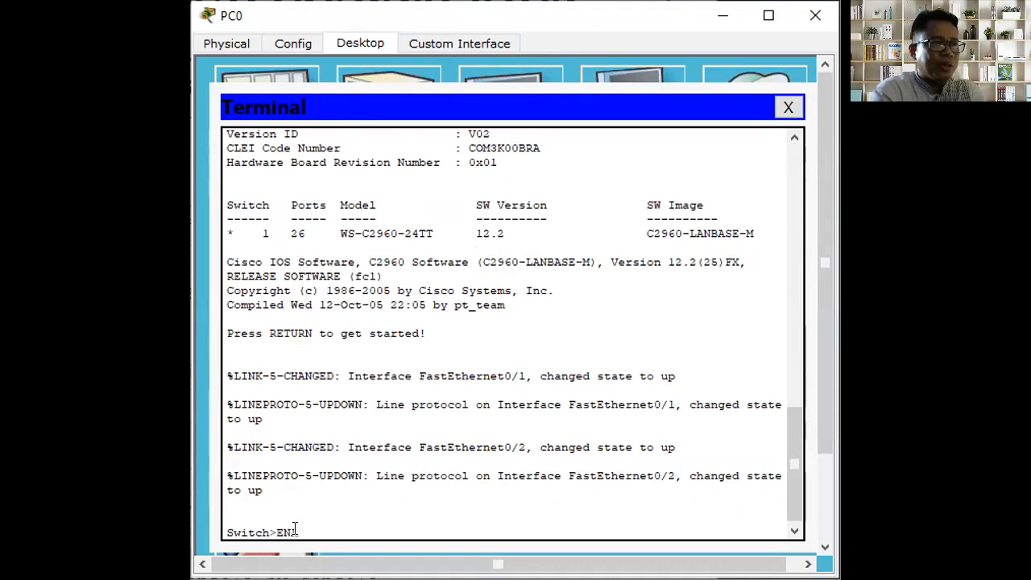
key(Tab)
key(BackSpace)
key(BackSpace)
key(BackSpace)
key(BackSpace)
key(BackSpace)
key(BackSpace)
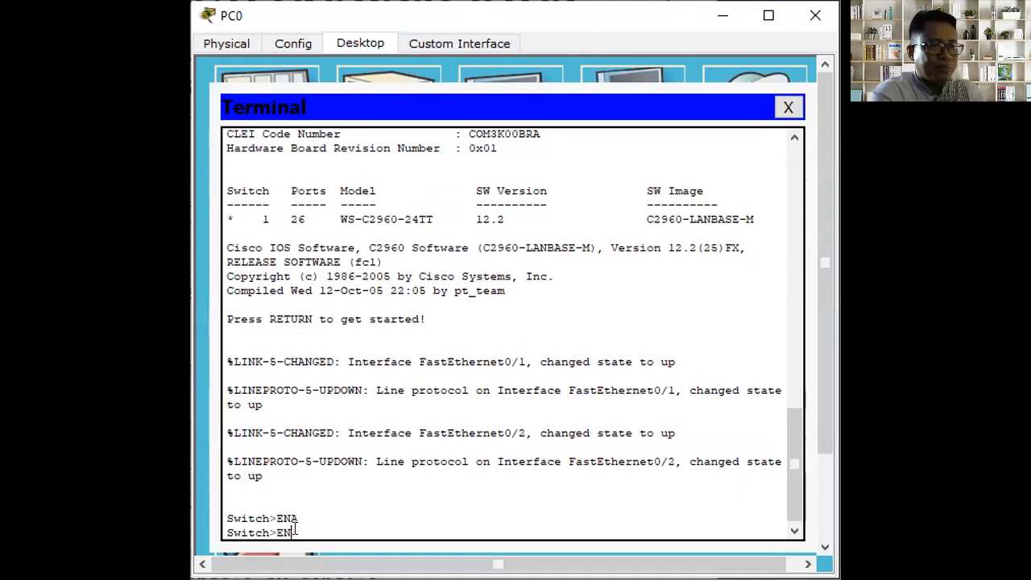
text(ena)
key(Tab)
key(Return)
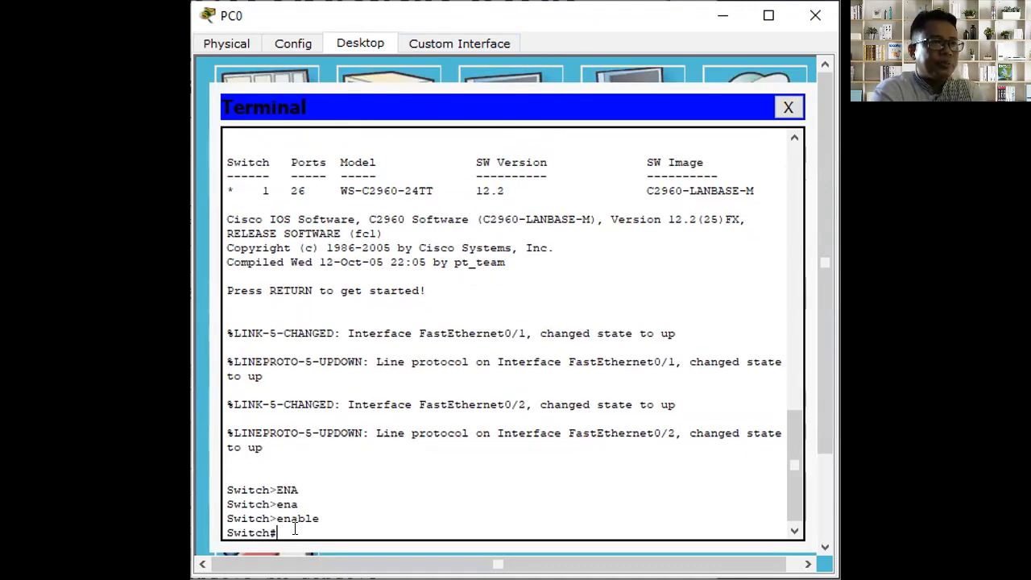
- Enter the switch's global configuration mode with the configure terminal command
text(conf)
key(Tab)
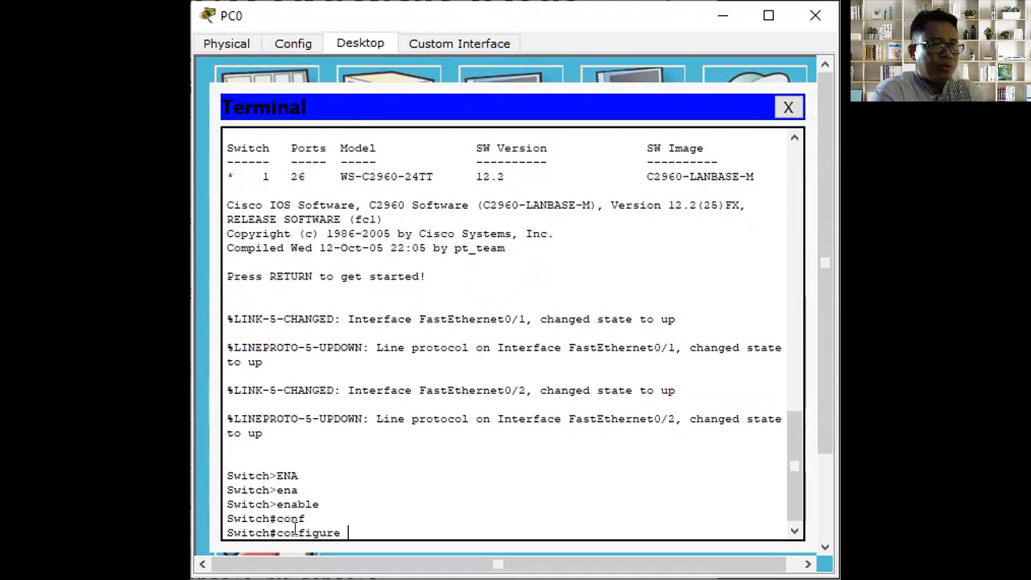
text(ter)
key(Tab)
key(Return)
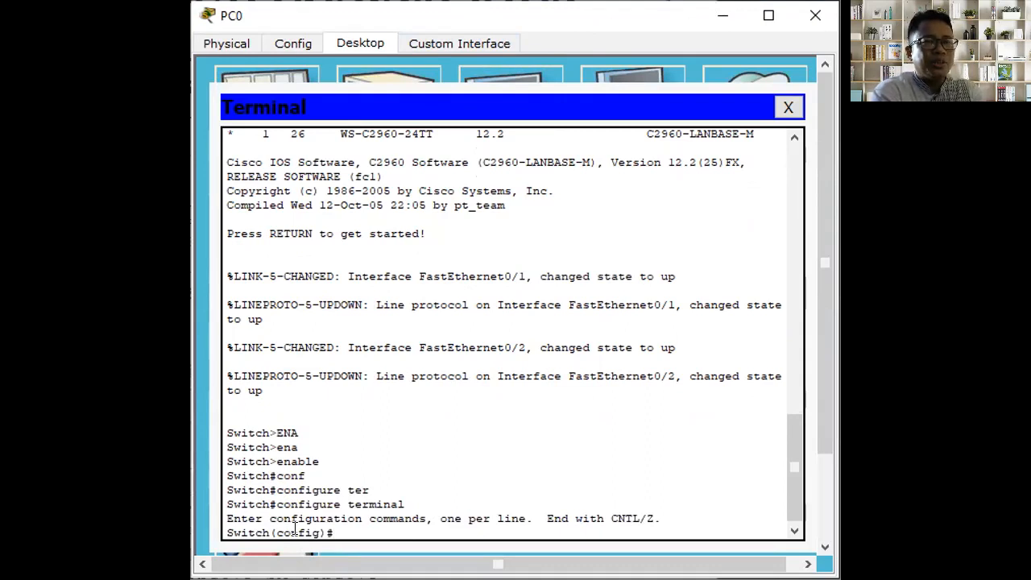
- Set the switch's hostname to sw-hrd
text(host)
key(Tab)
text(sw-hrd)
key(Return)
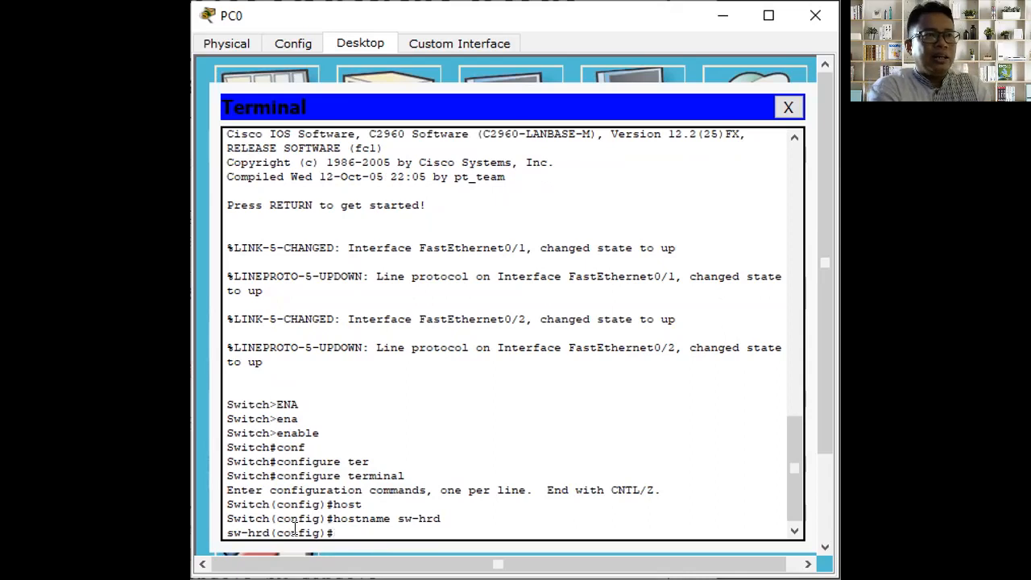
- Enter interface configuration mode for VLAN 1 with the interface vlan 1 command
text(inte)
key(Tab)
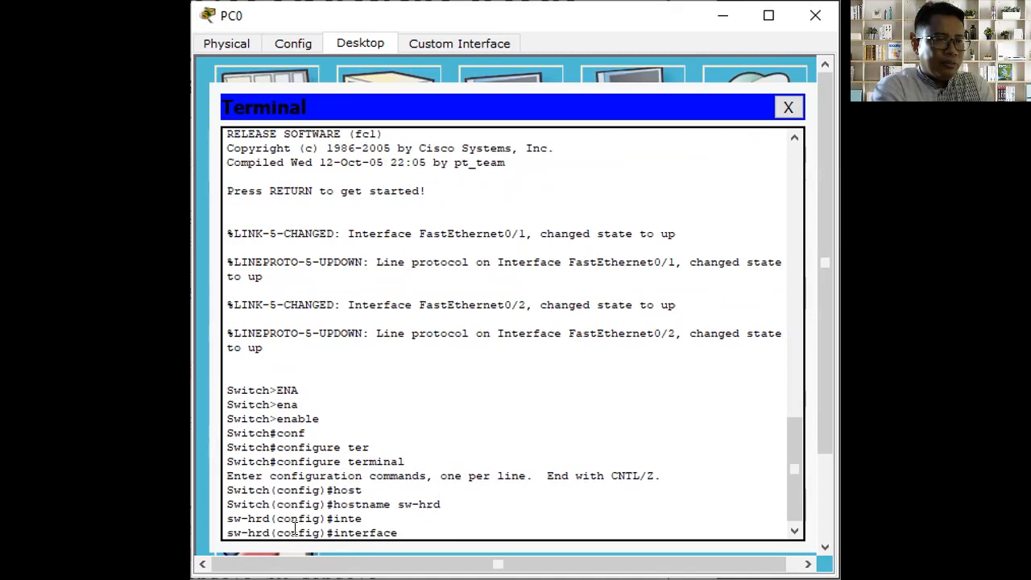
text(vla)
key(Tab)
text(1)
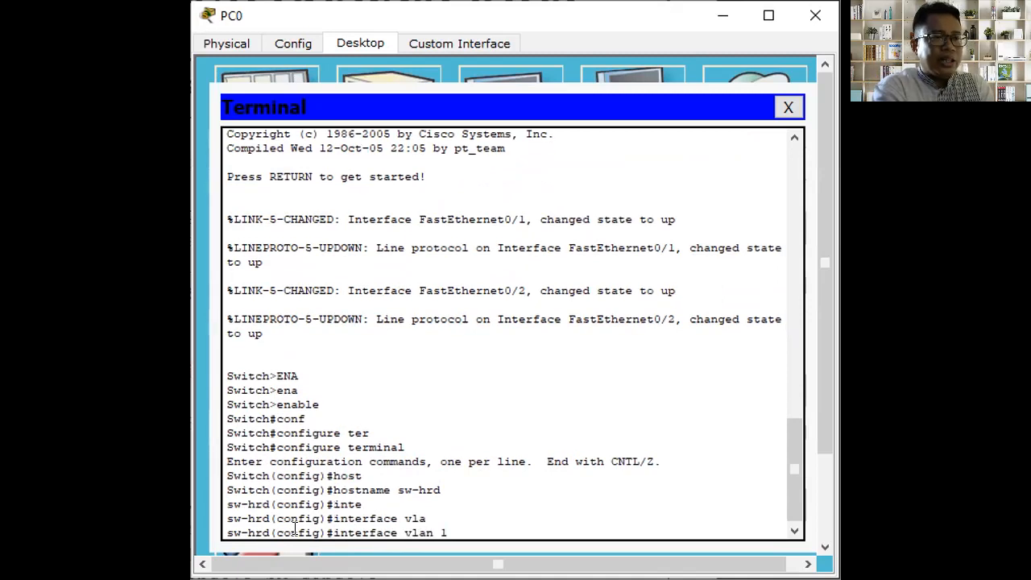
key(Return)
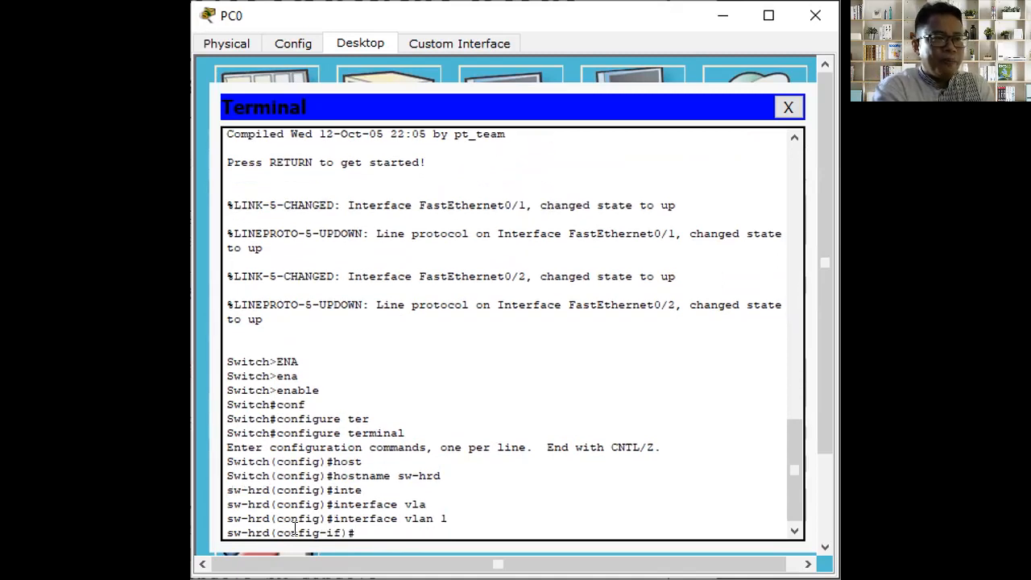
- Assign the VLAN 1 interface the IP address 192.168.10.1 with subnet mask 255.255.255.0
text(ip add)
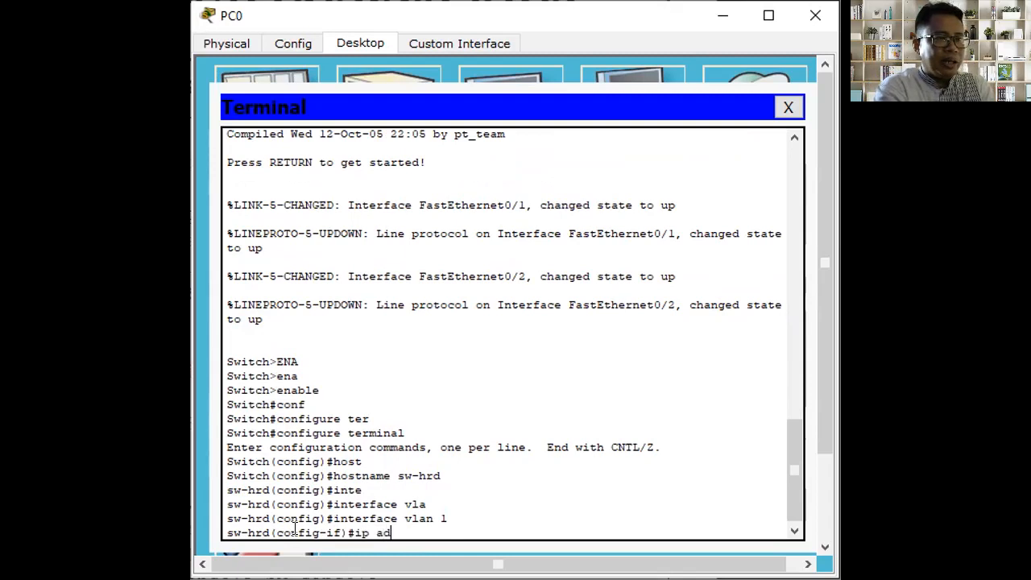
key(Tab)
text(192.1)
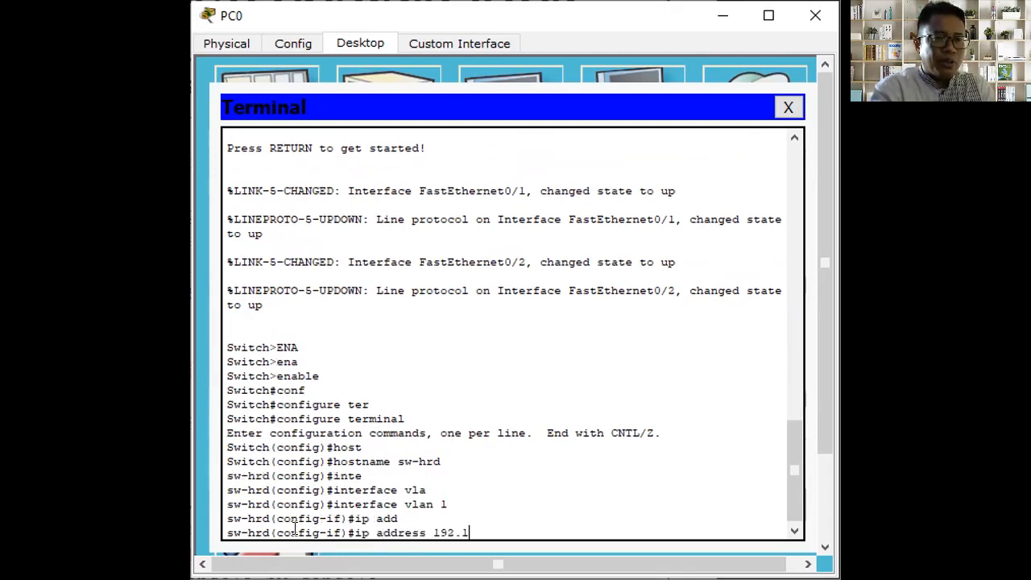
text(68.10.1 )
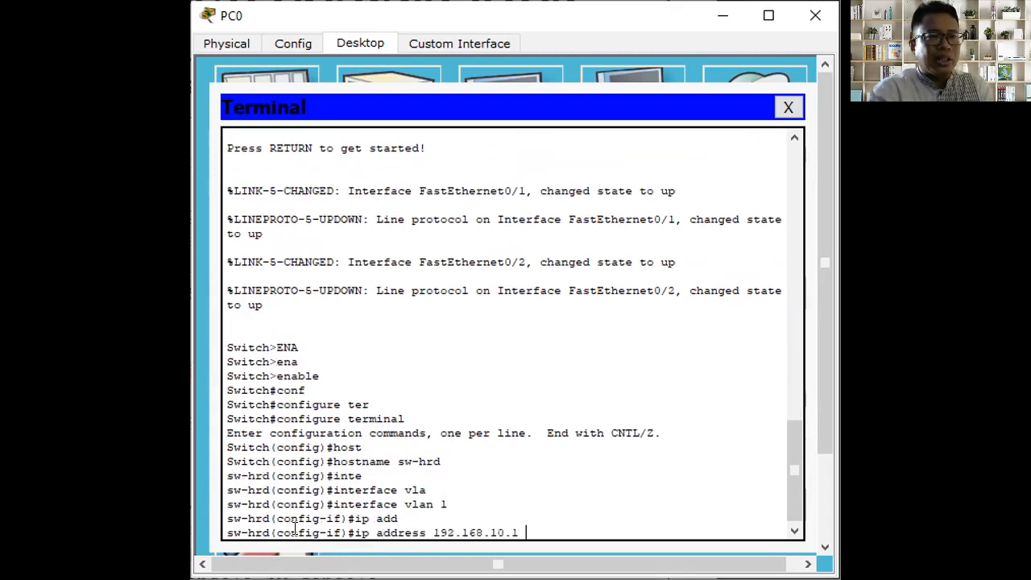
text(255)
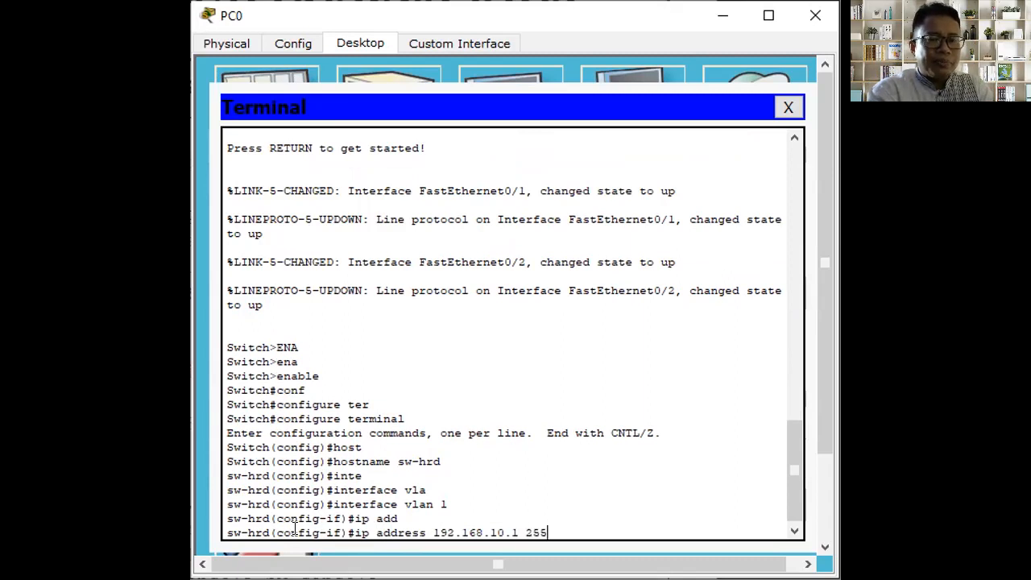
text(.255.255.0)
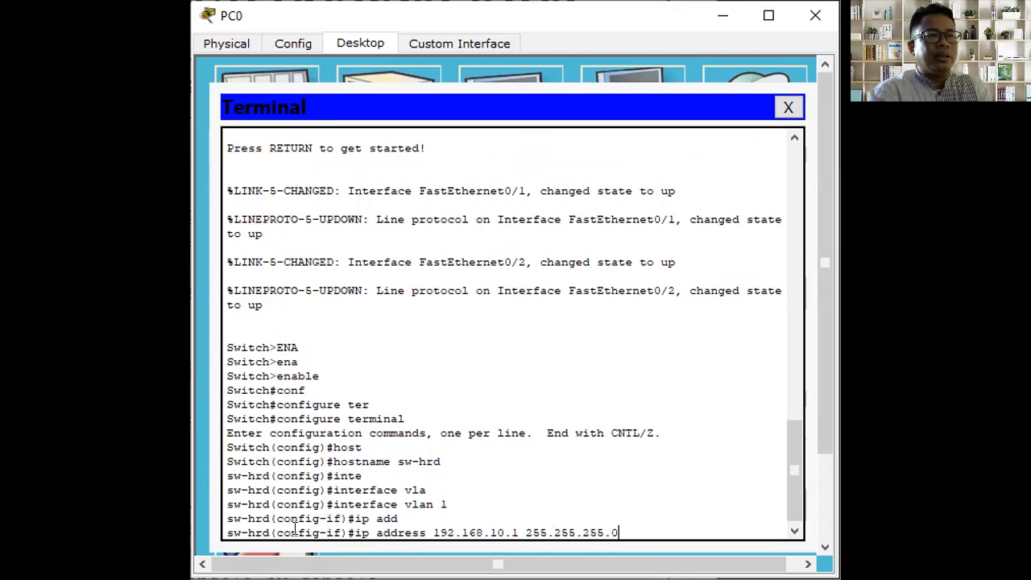
key(Return)
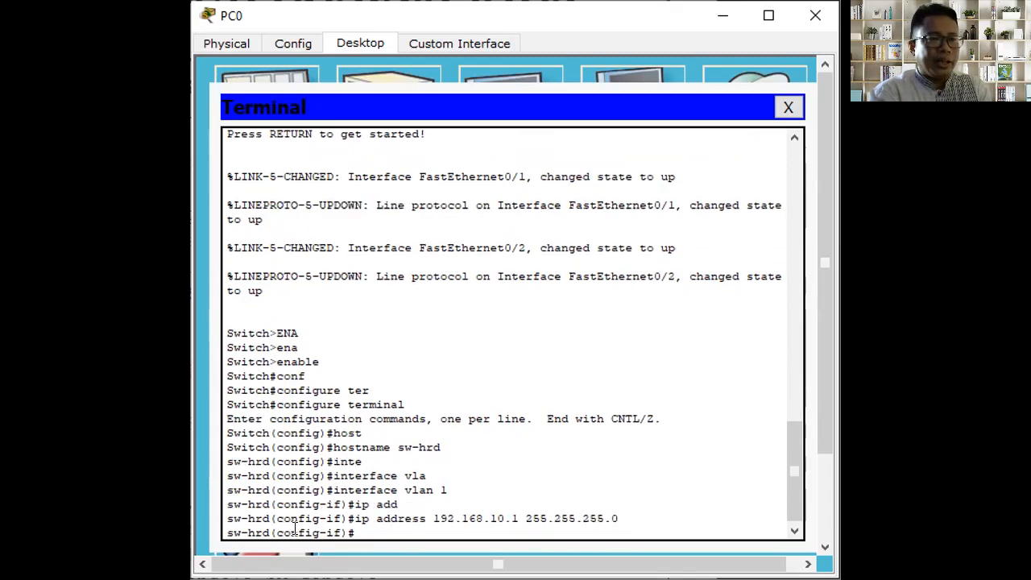
- Enable the VLAN 1 interface with no shutdown and exit to global configuration mode
text(no sh)
key(Tab)
key(Return)
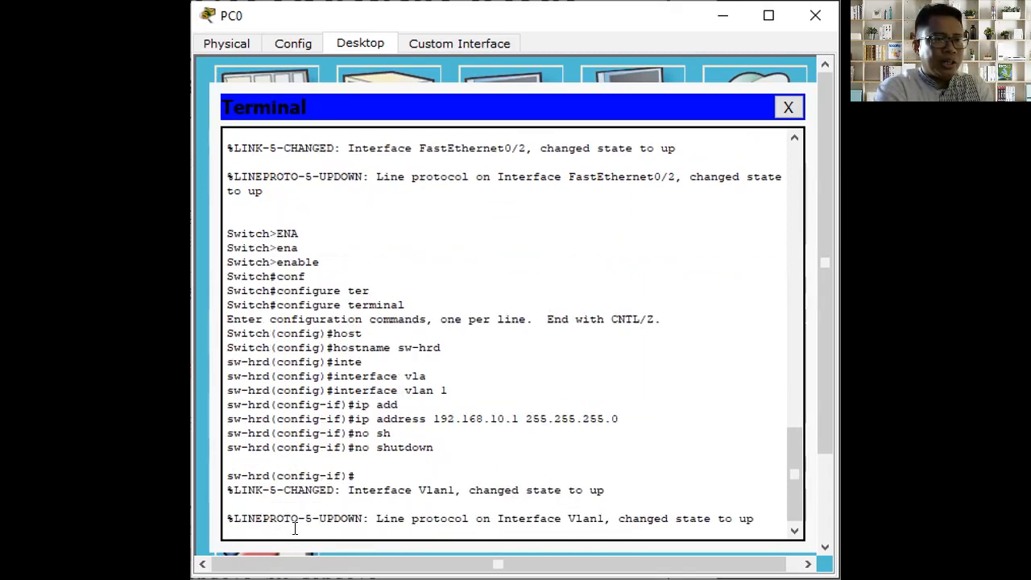
key(Return)
text(exit)
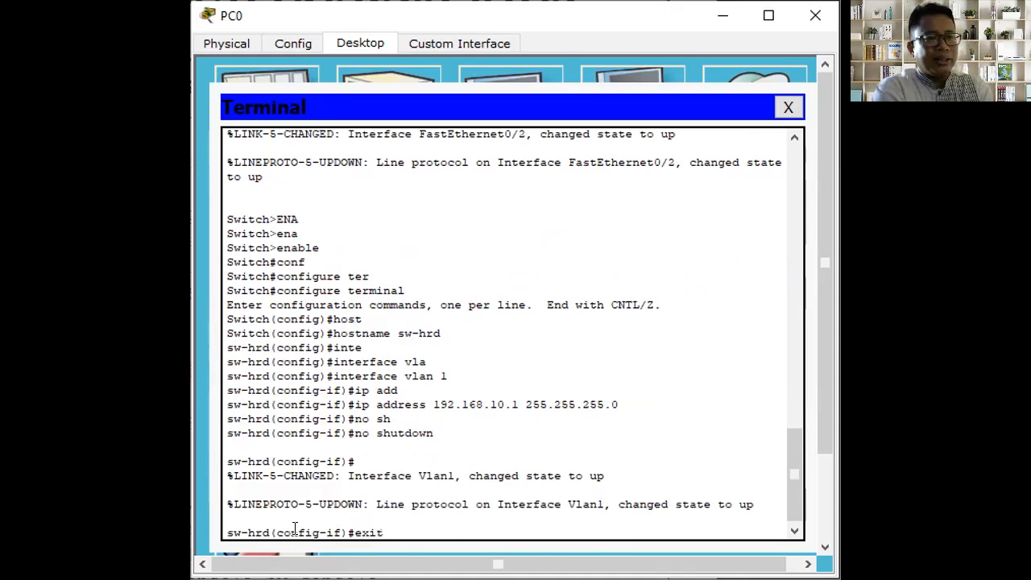
key(Return)
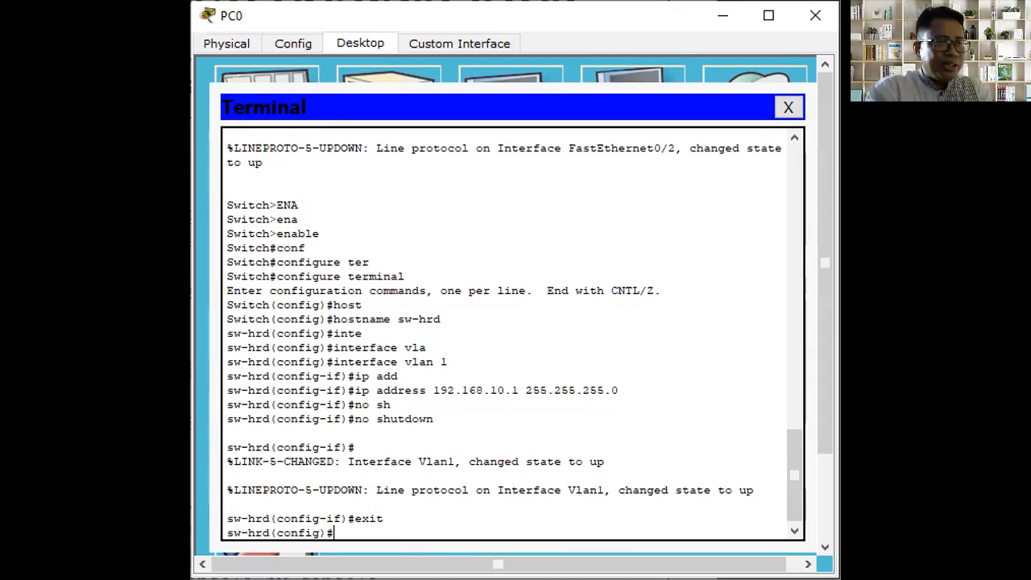
- Check the exercise slide's command list, then create a DHCP pool named sw-hrd on the switch
key(alt+Tab)
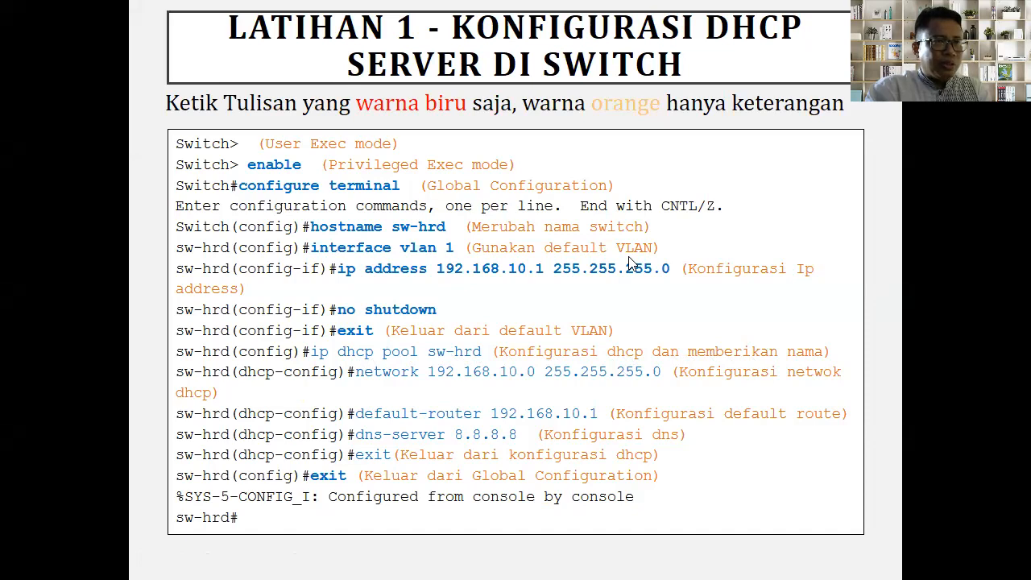
key(alt+Tab)
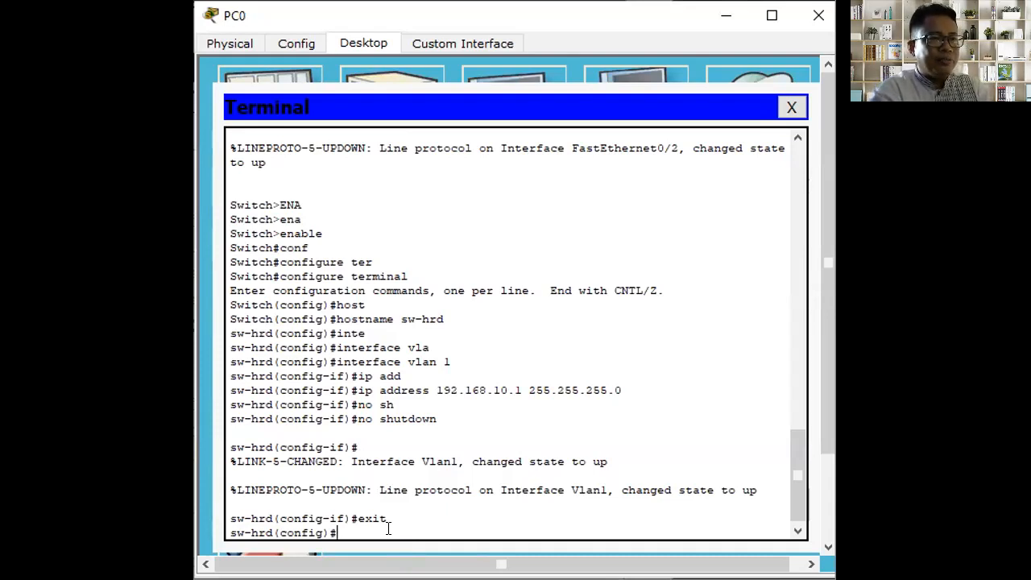
text(i)
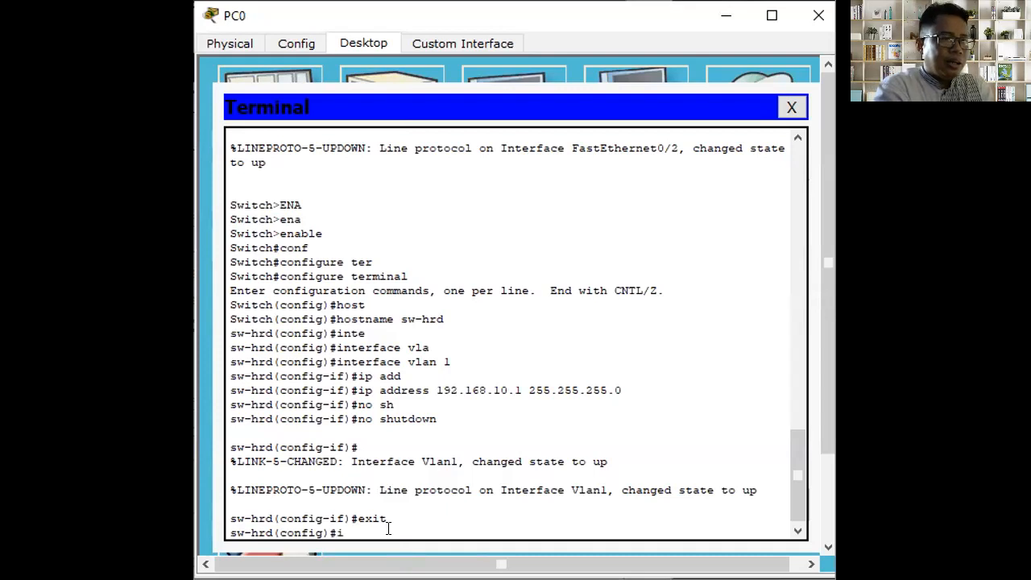
text(p dh)
key(Tab)
text(p)
key(Tab)
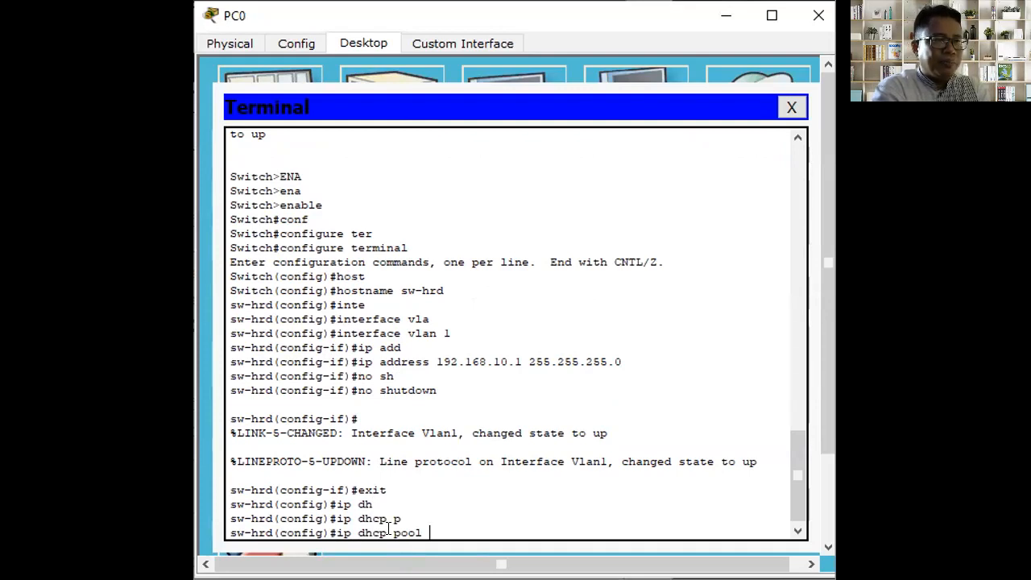
text(sw-)
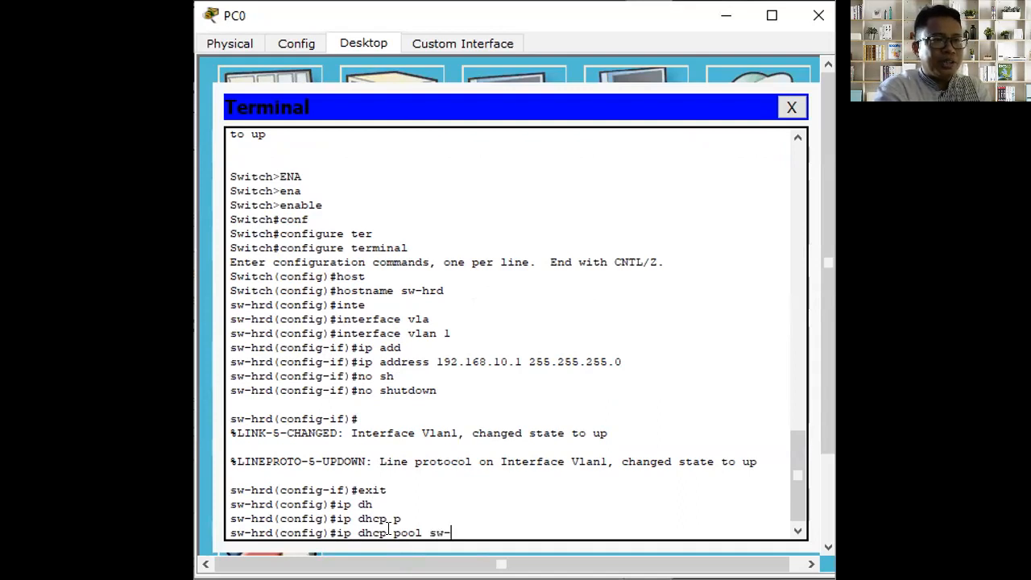
text(hrd)
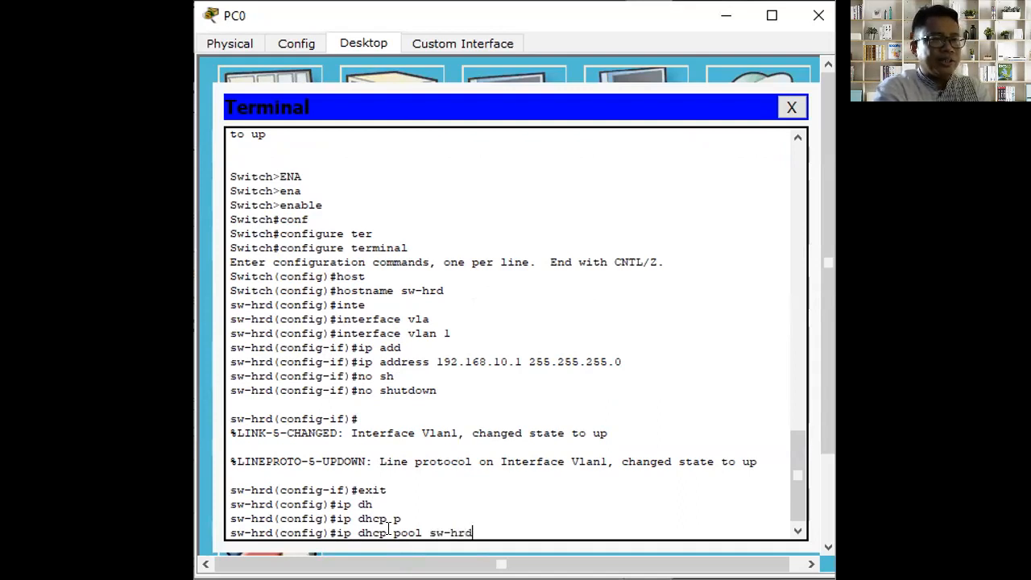
key(Return)
- Set the DHCP pool's network to 192.168.10.0 with subnet mask 255.255.255.0
text(netw)
key(Tab)
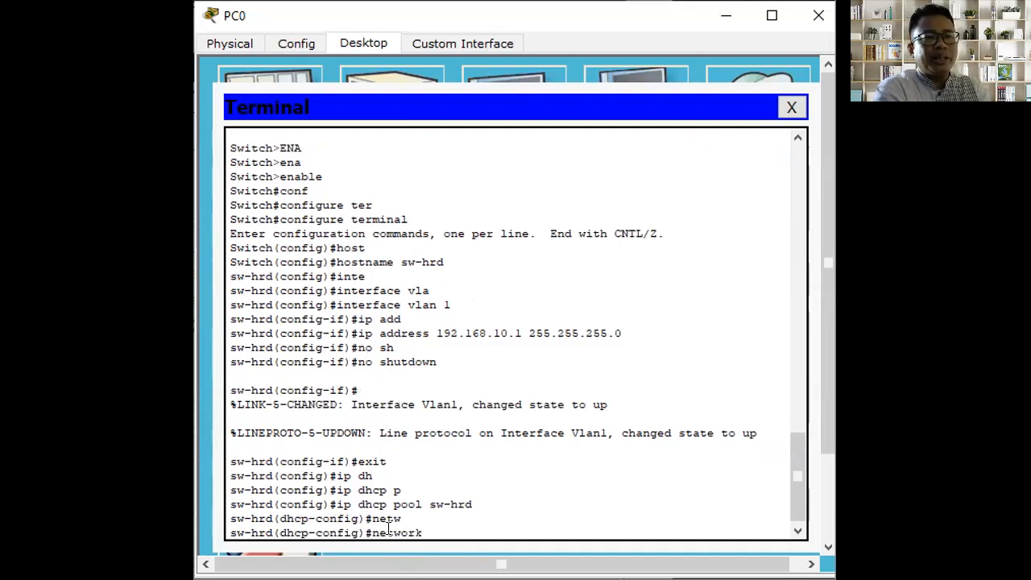
text(192.168.10.)
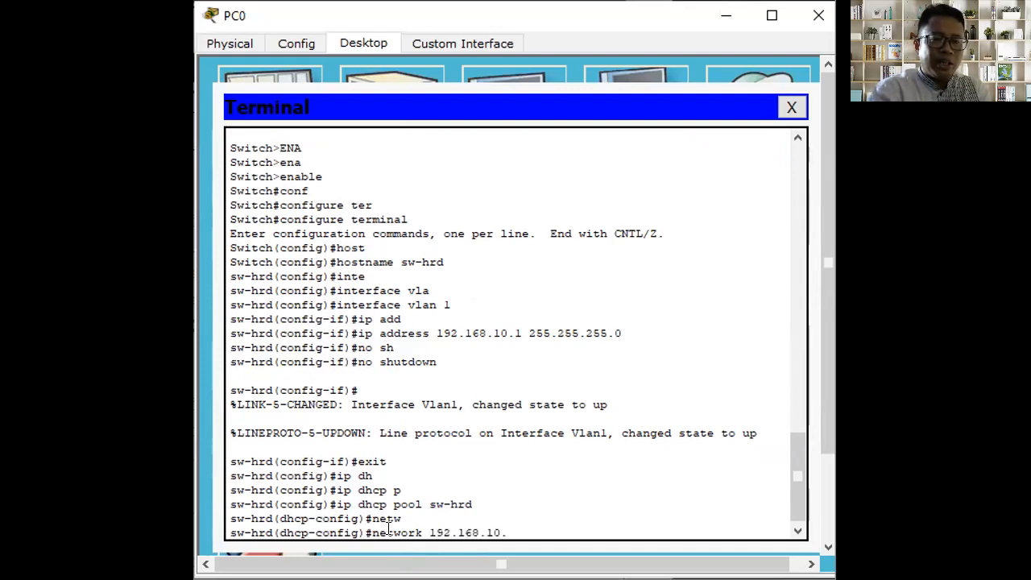
text(0 255.255.255.0)
key(Return)
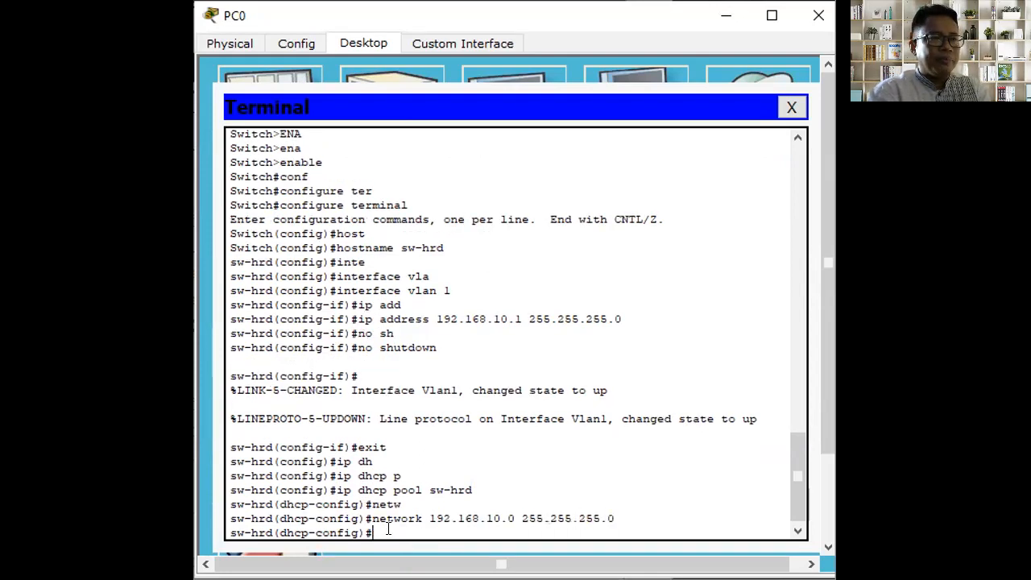
- Set the DHCP pool's default router to 192.168.10.1
text(defa)
key(Tab)
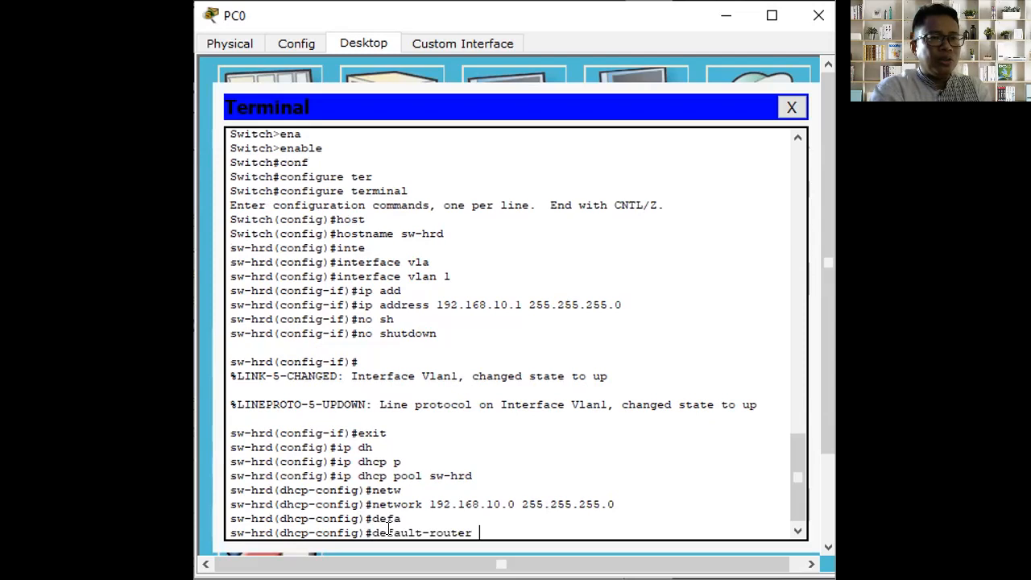
text(1)
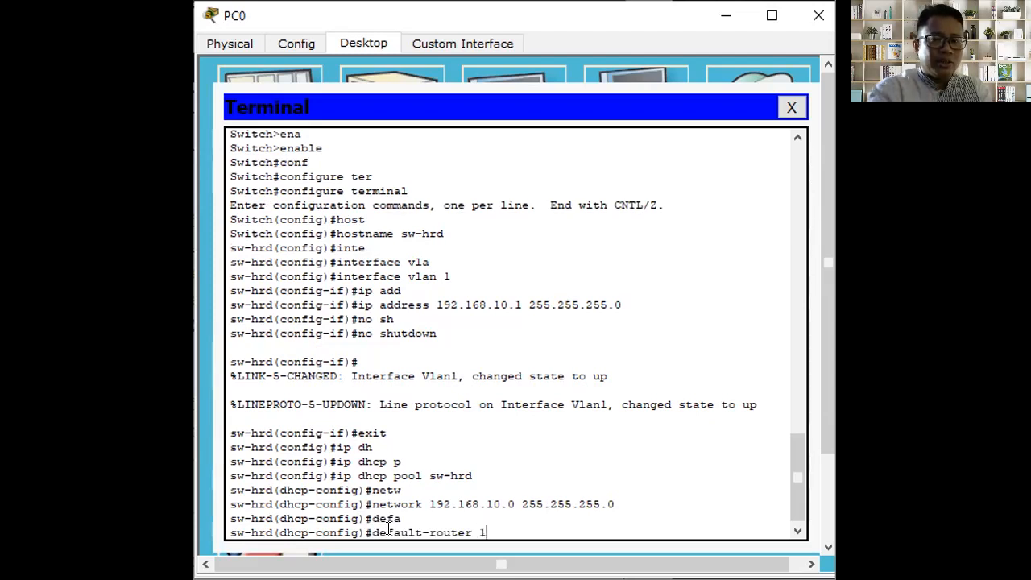
text(92.168.10.1)
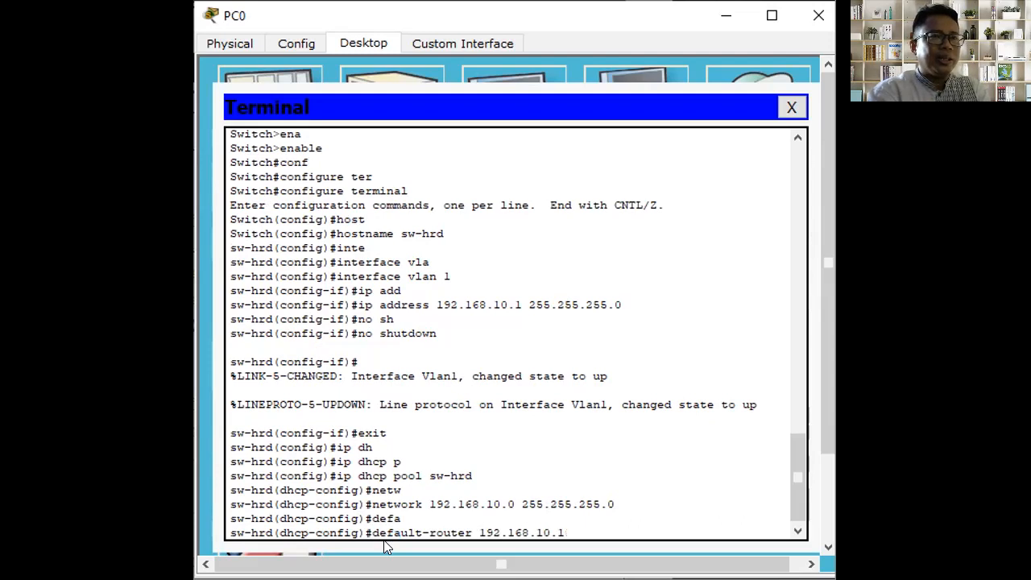
key(Return)
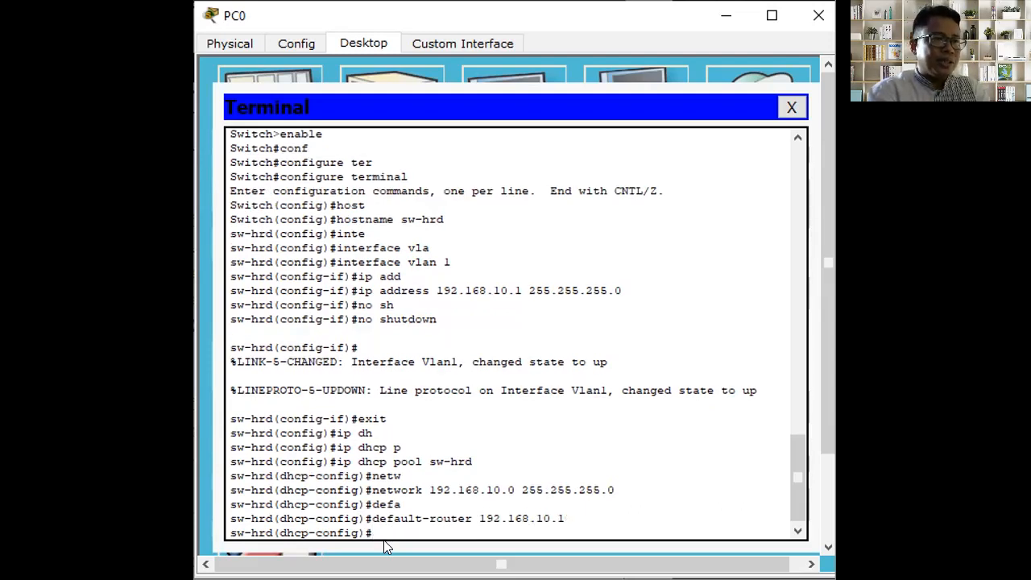
- Set the DHCP pool's DNS server to 8.8.8.8
text(dns)
key(Tab)
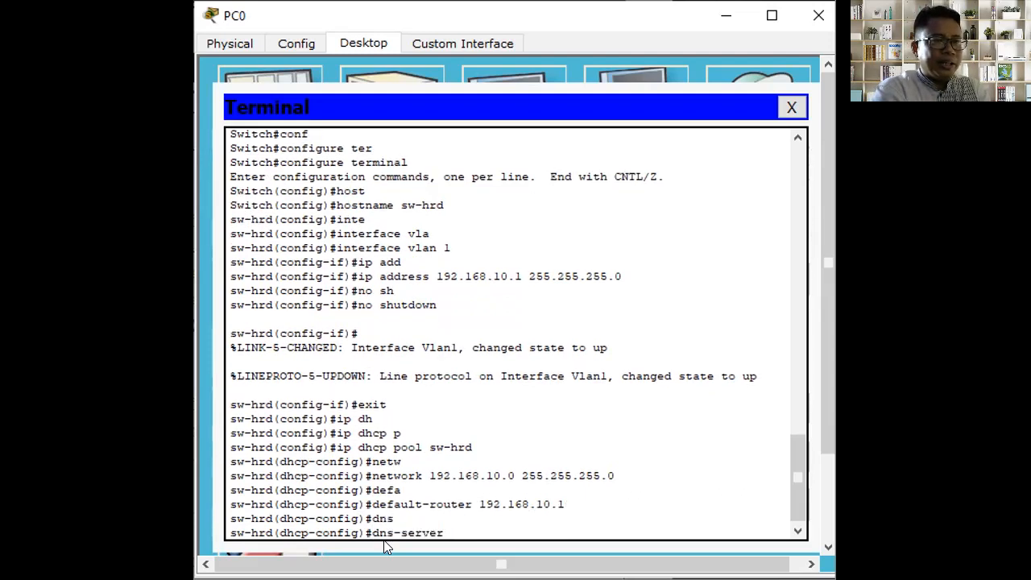
text(8.8.8.8)
key(Return)
- Exit the DHCP pool configuration and the switch's global configuration mode
text(exit)
key(Return)
text(exit)
key(Return)
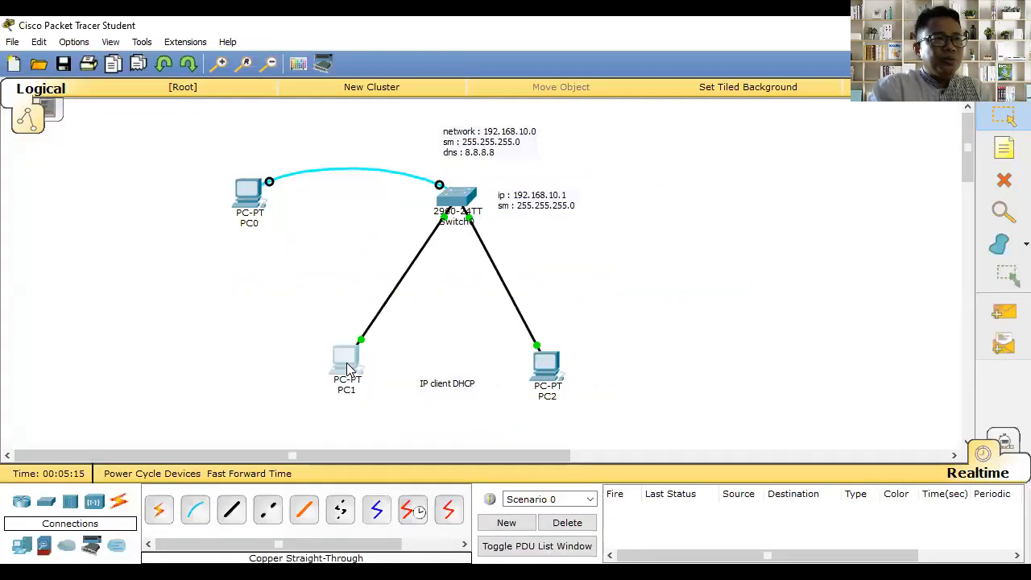
- Switch PC1's IPv4 configuration from static to DHCP and close its IP configuration
click(348, 369)
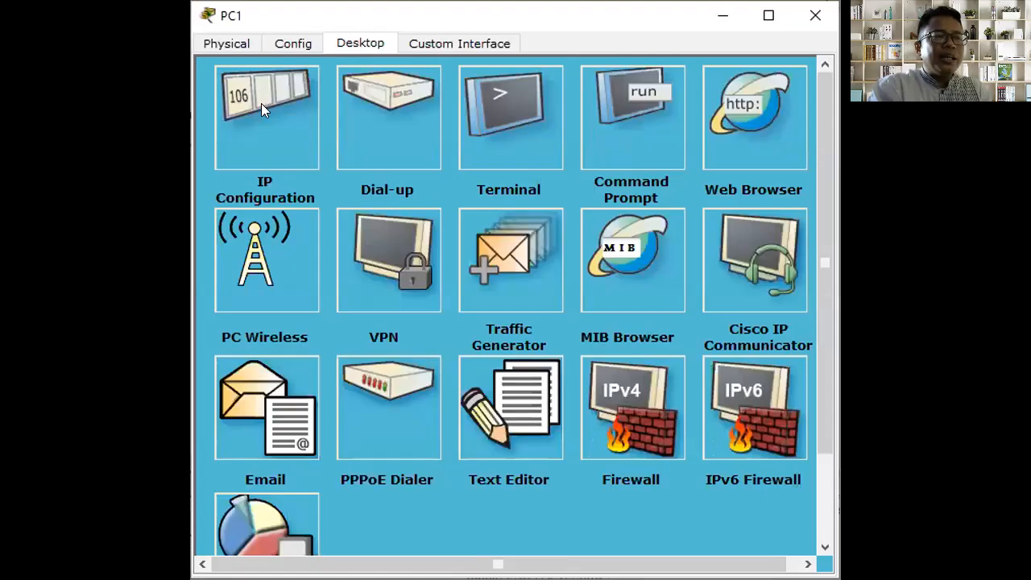
click(261, 103)
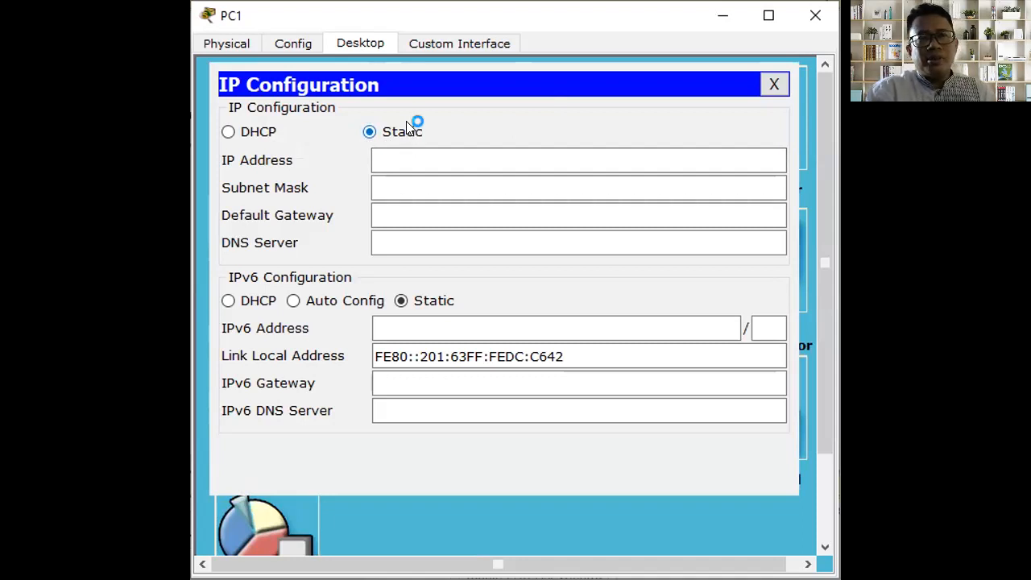
click(230, 133)
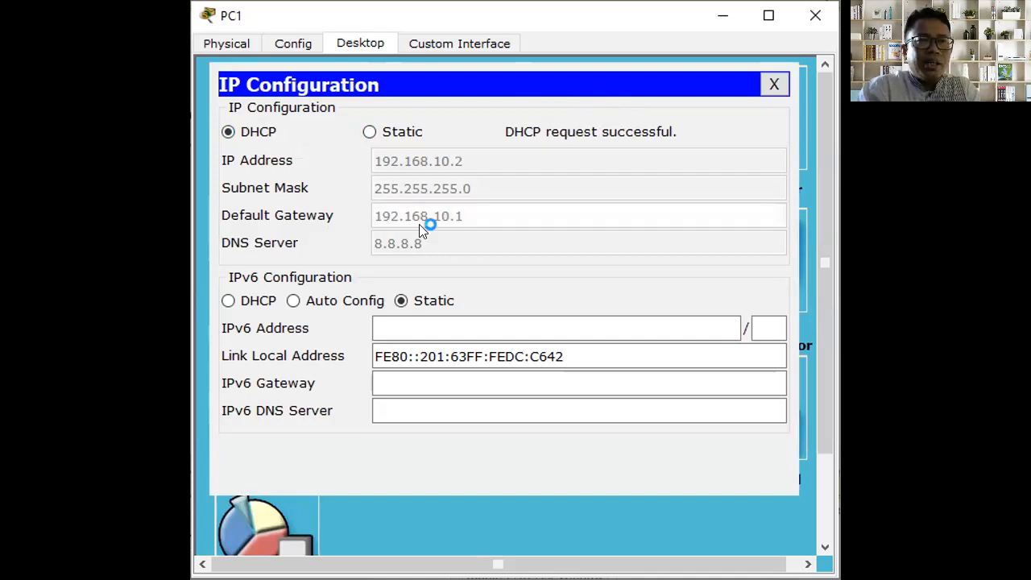
click(772, 85)
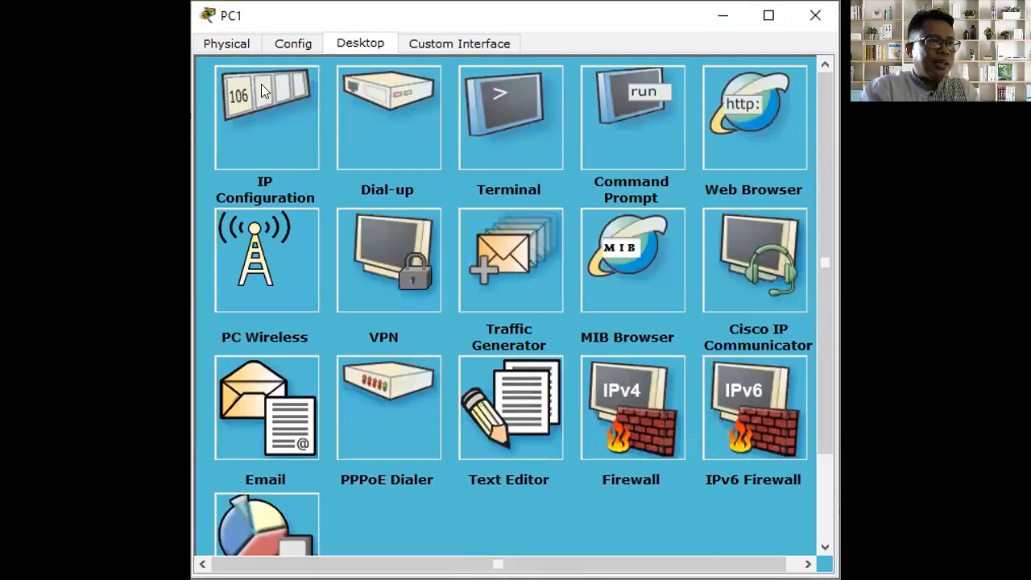
- Review PC1's IP configuration again and run ipconfig in its command prompt
click(258, 88)
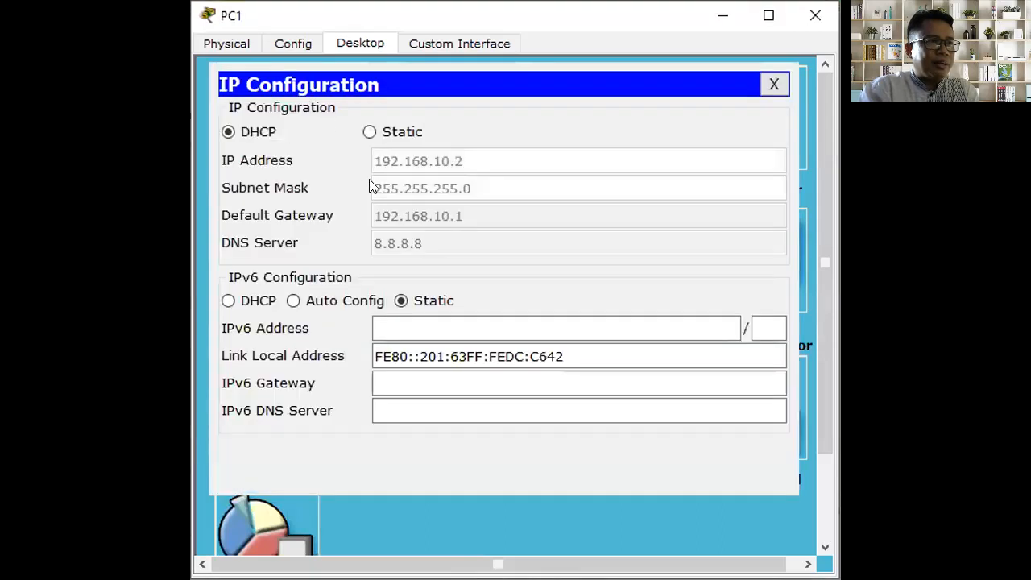
click(772, 86)
click(631, 100)
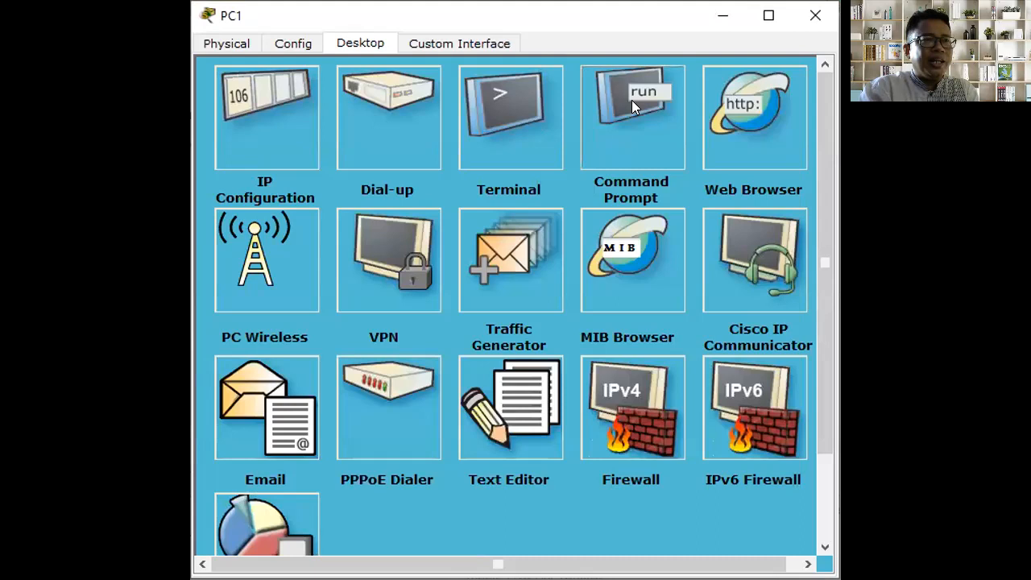
text(ipconfig)
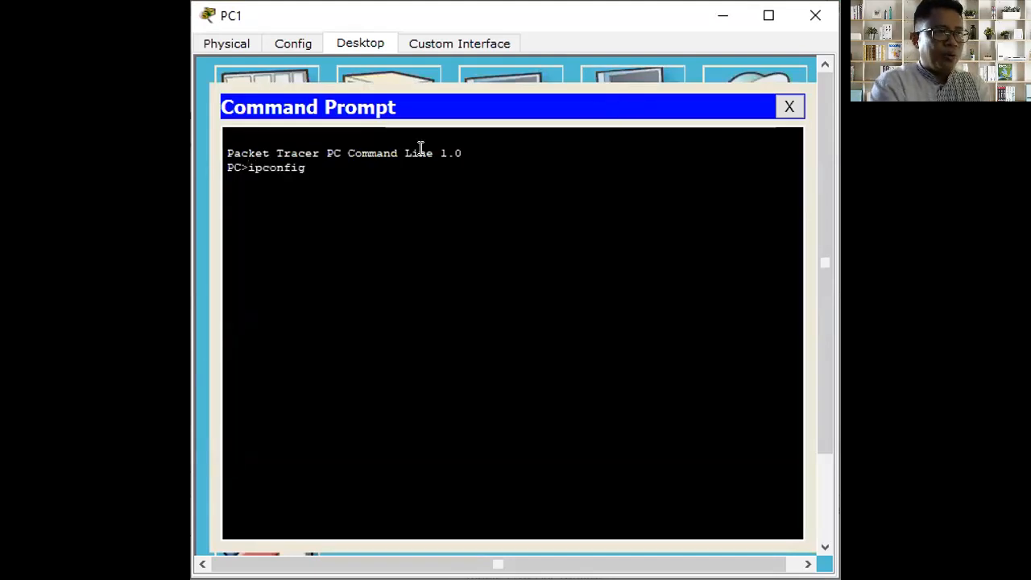
key(Return)
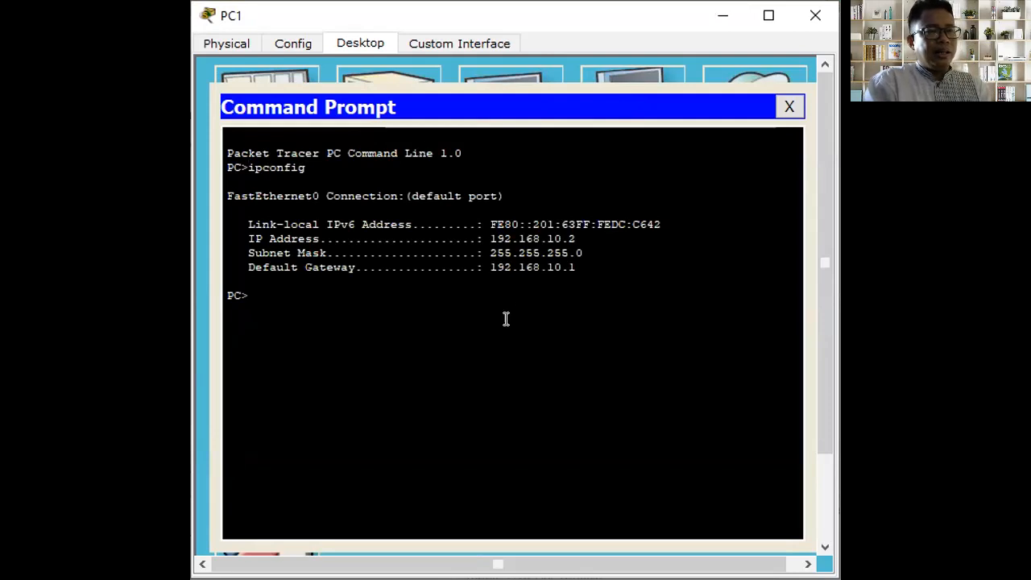
drag(578, 235, 483, 237)
click(297, 293)
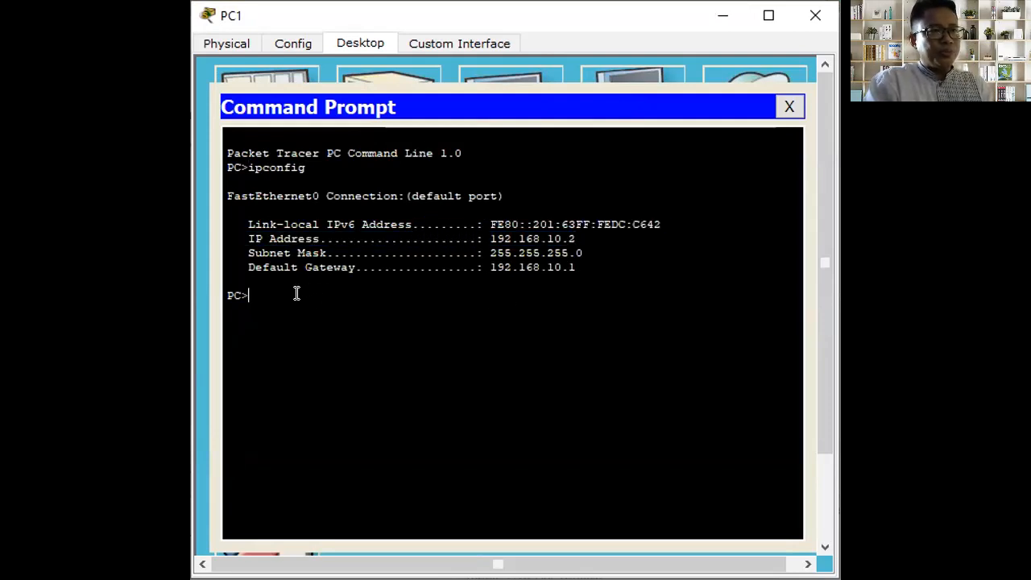
- Ping 192.168.10.2 and 192.168.10.3 from PC1's command prompt
text(ping 192.168.10.2)
key(Return)
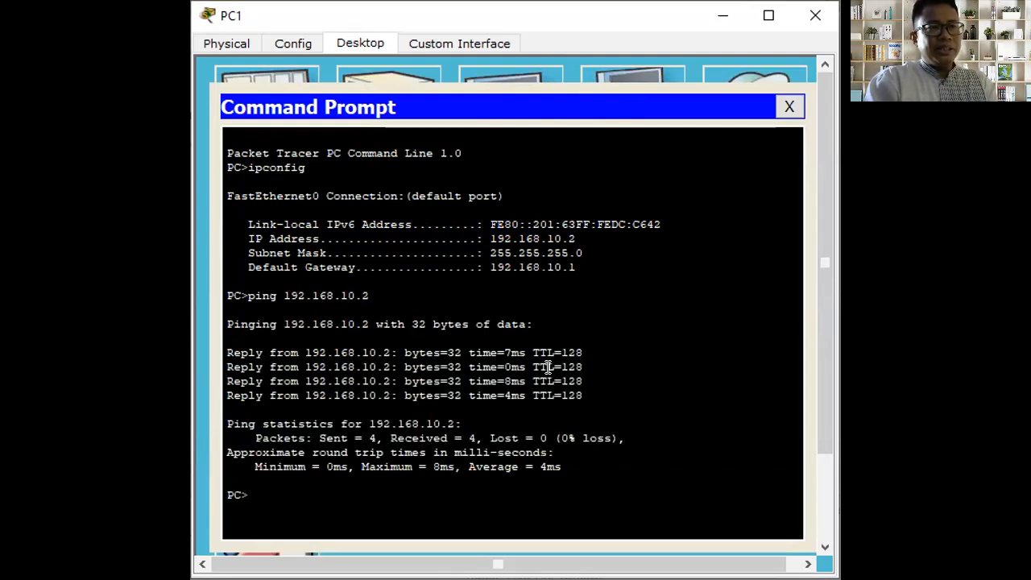
text(ping)
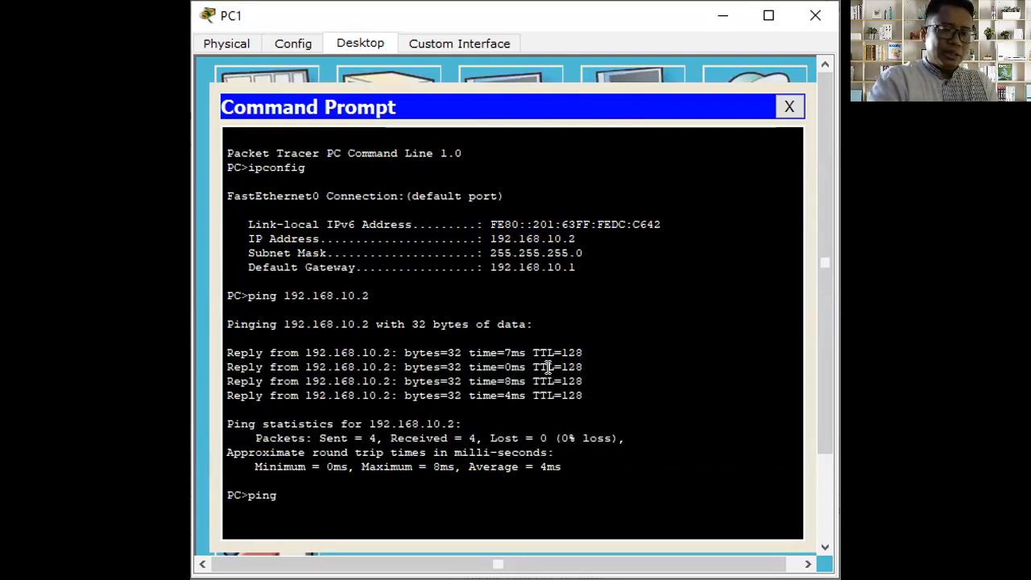
text( 192.168.10.3)
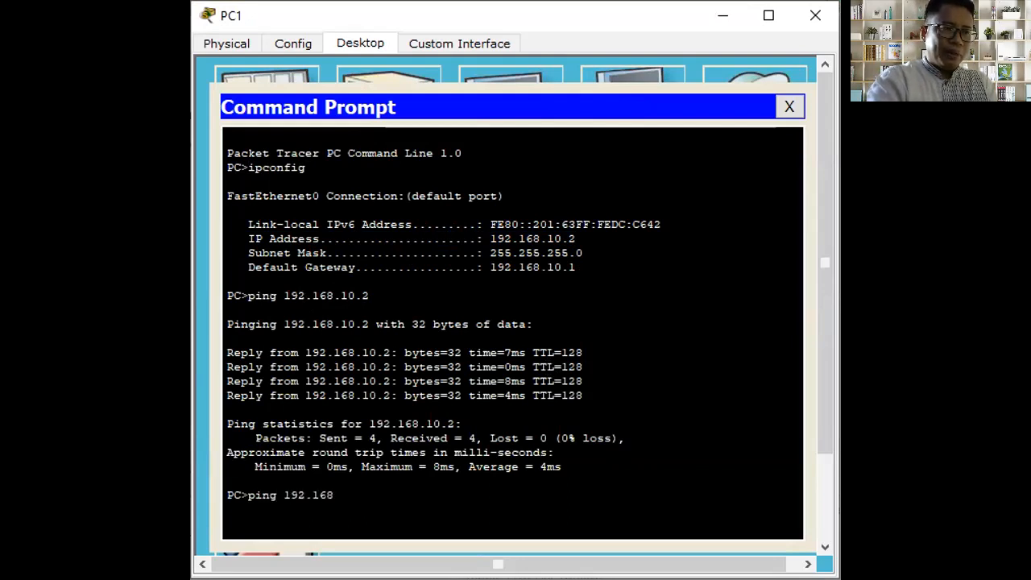
key(Return)
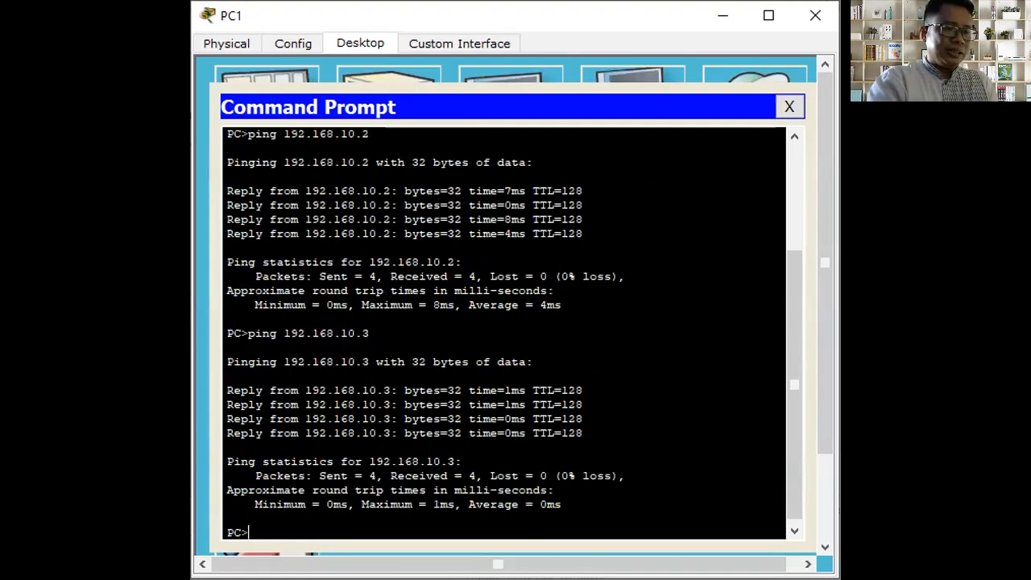
- Ping the switch's VLAN 1 address 192.168.10.1 from PC1's command prompt
text(ing 19)
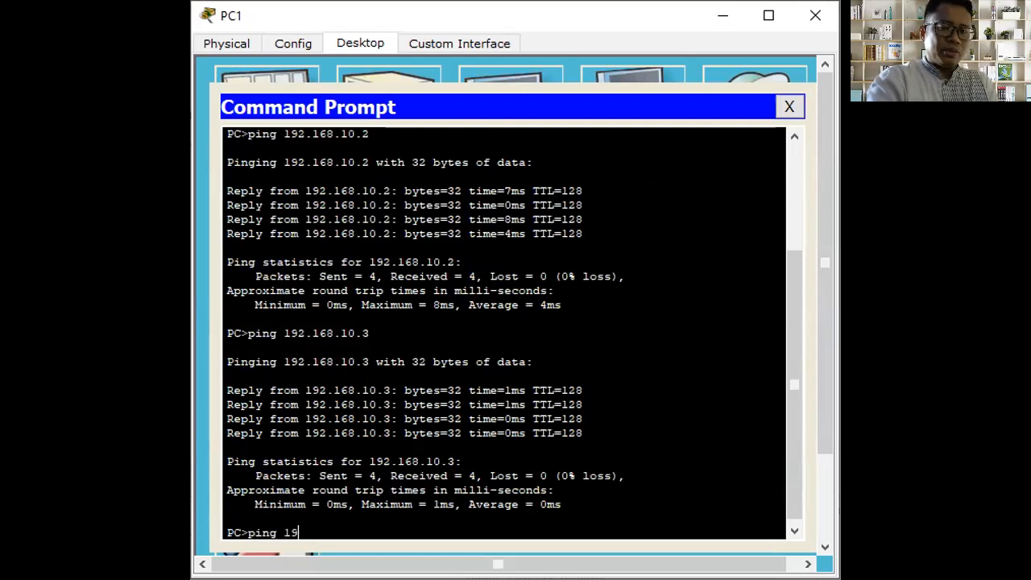
text(2.168.10)
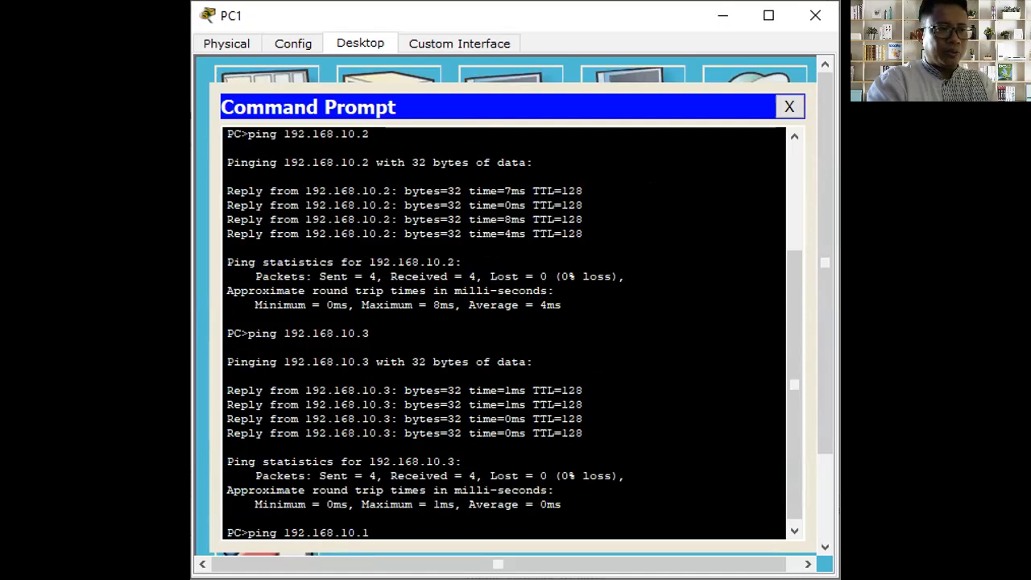
text(.1)
key(Return)
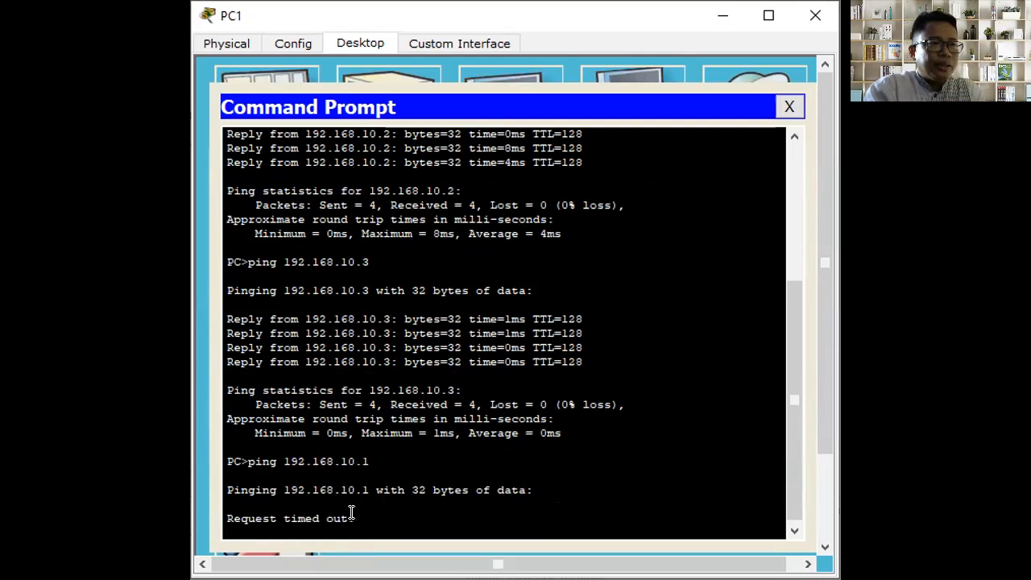
drag(353, 515, 347, 514)
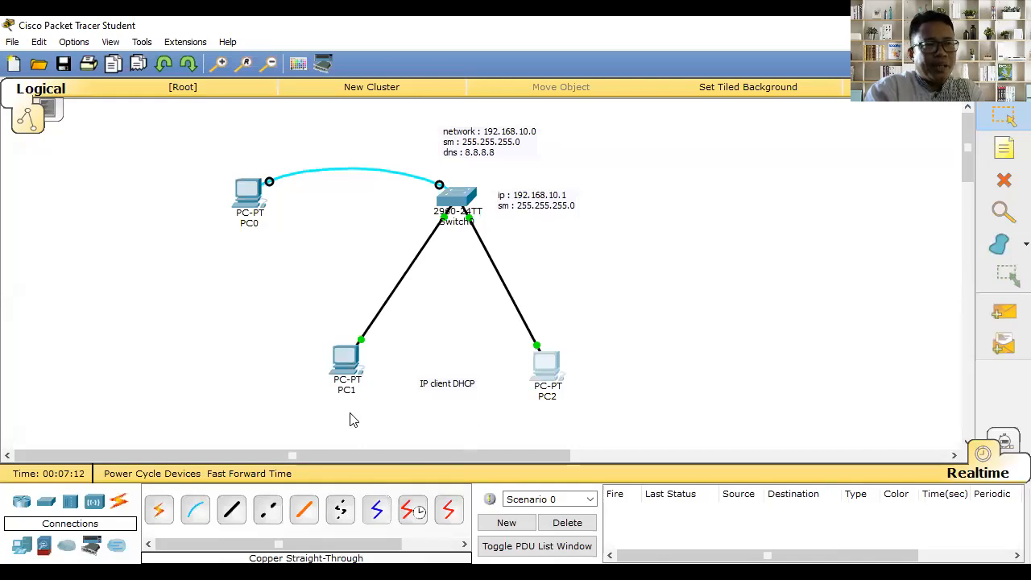
- Send a simple PDU from PC1 to PC2 to test connectivity between the two clients
click(1002, 315)
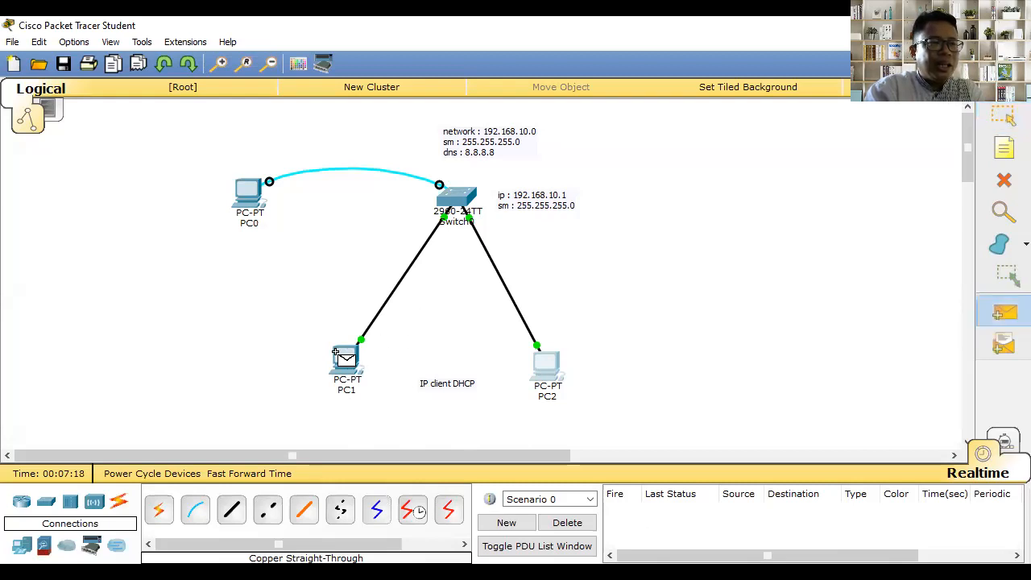
click(335, 352)
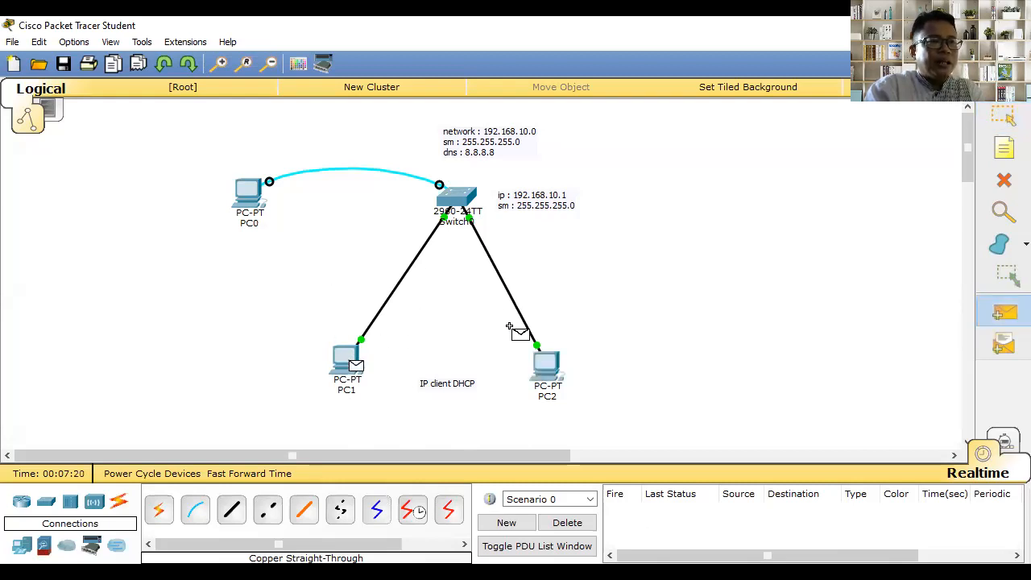
click(538, 357)
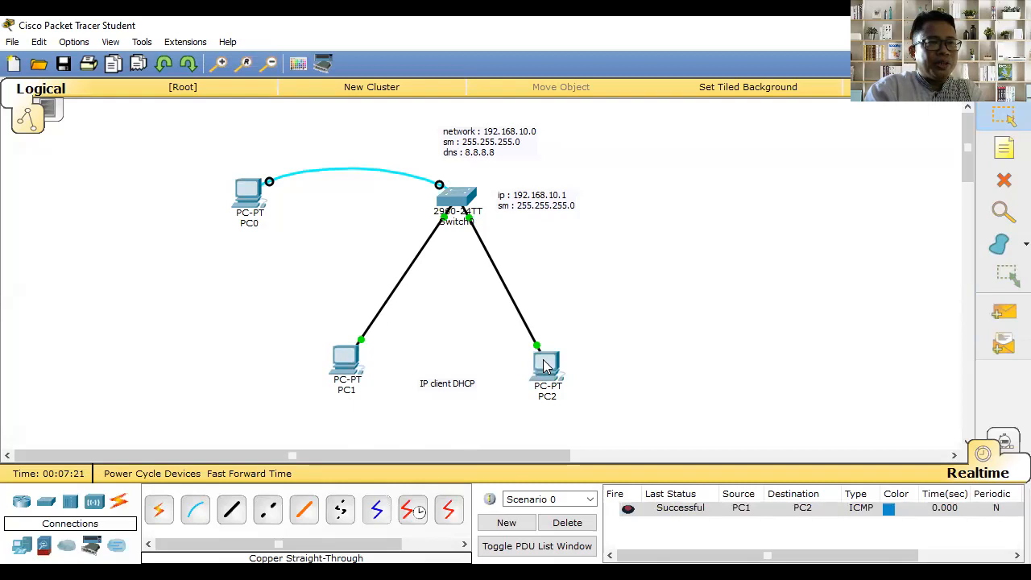
- Play the PC1-to-PC2 packet exchange automatically in Simulation mode, watch its path, and return to Realtime mode
click(1004, 444)
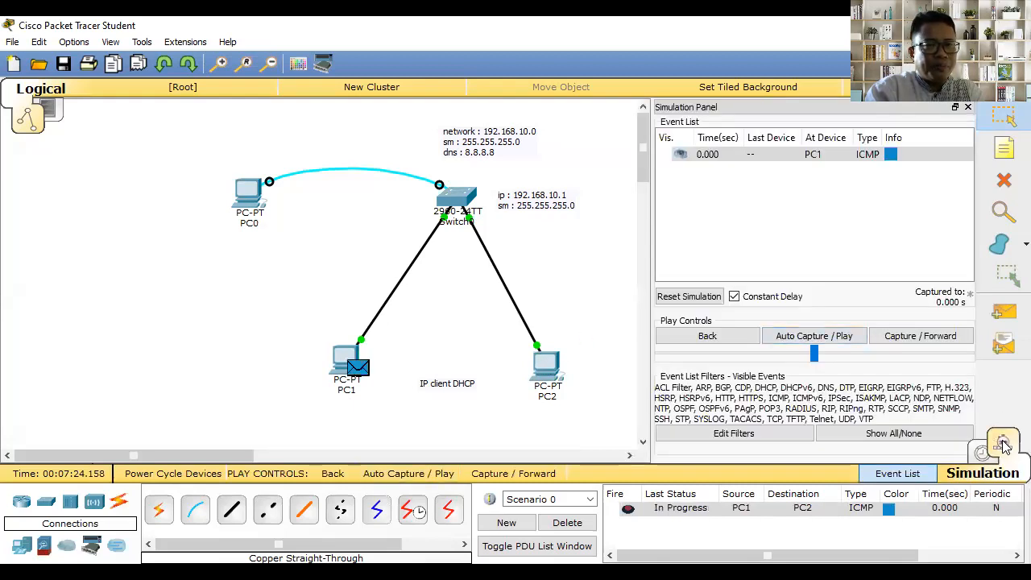
click(812, 341)
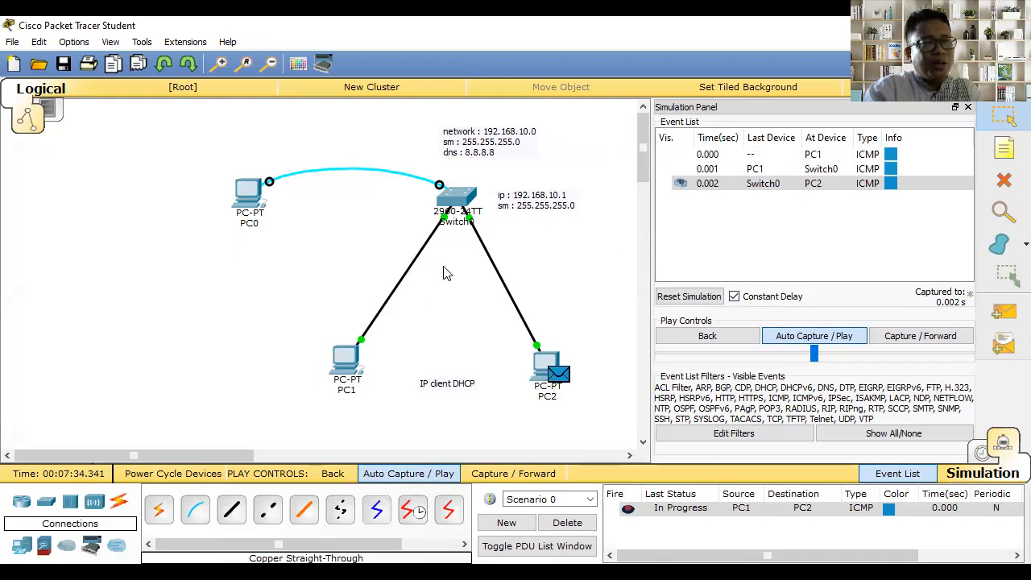
mouse_move(465, 228)
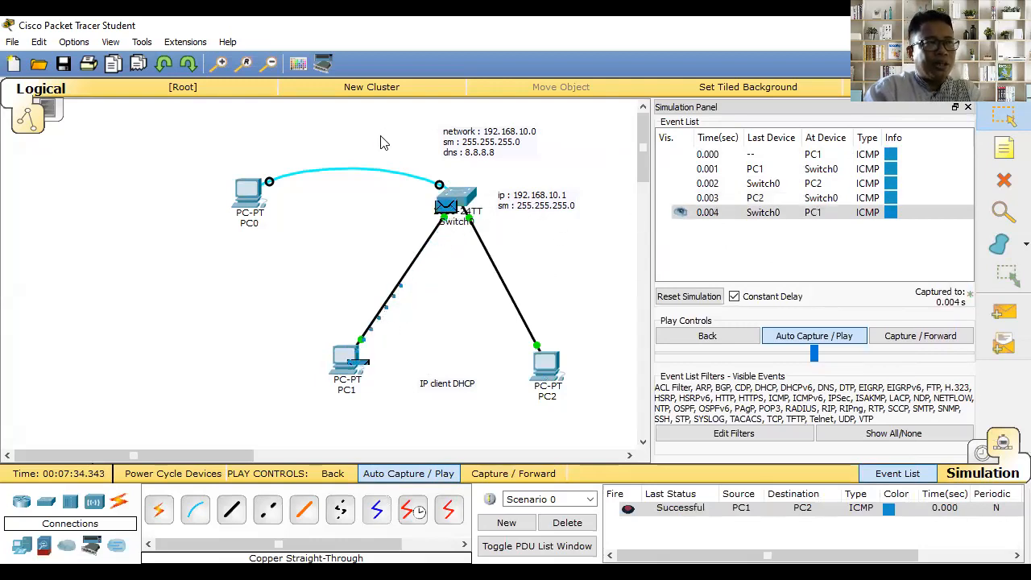
click(980, 453)
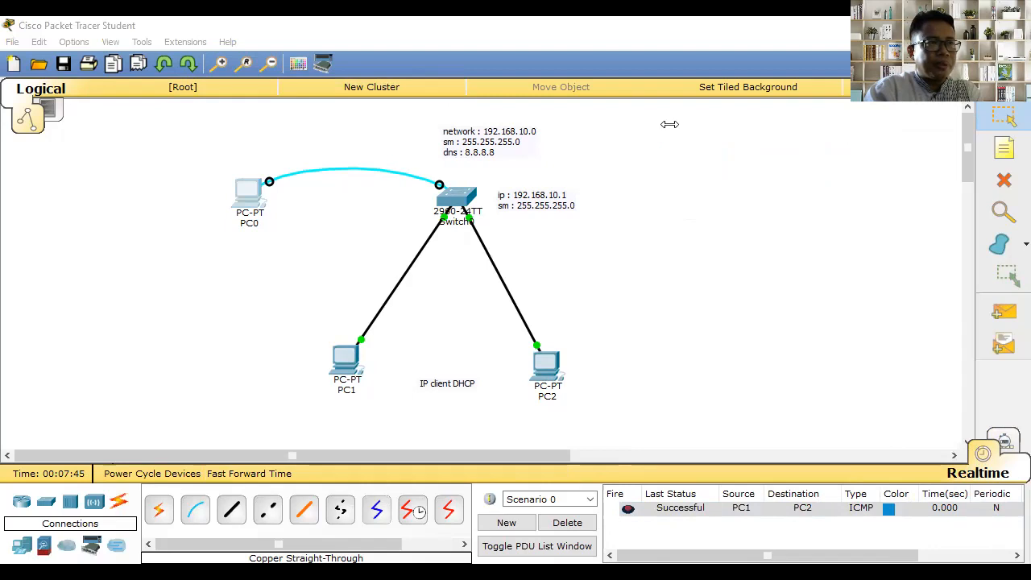
- Open PC0's terminal with the default port settings and ping 192.168.10.2 from the sw-hrd switch console
click(253, 192)
click(521, 105)
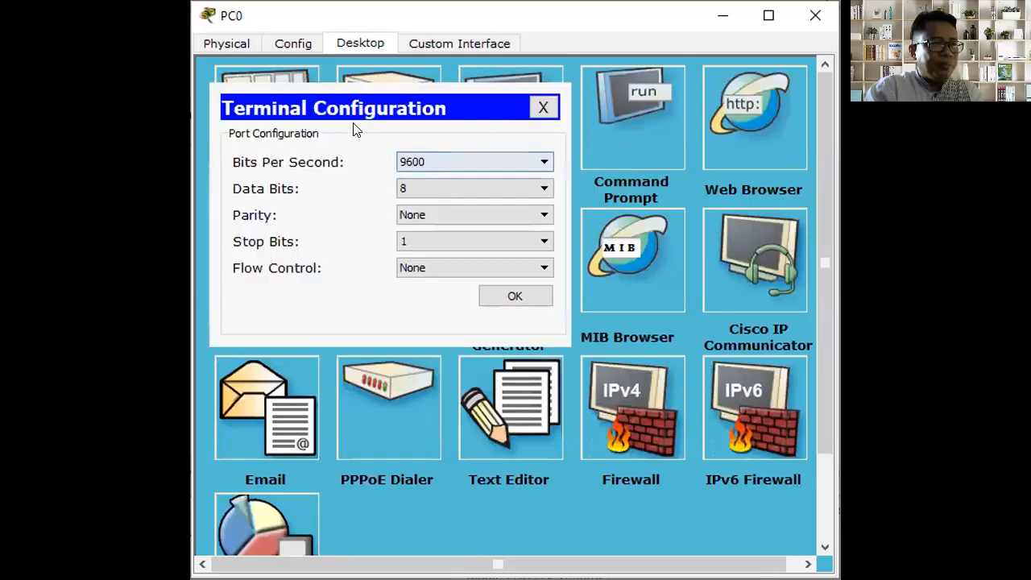
click(537, 298)
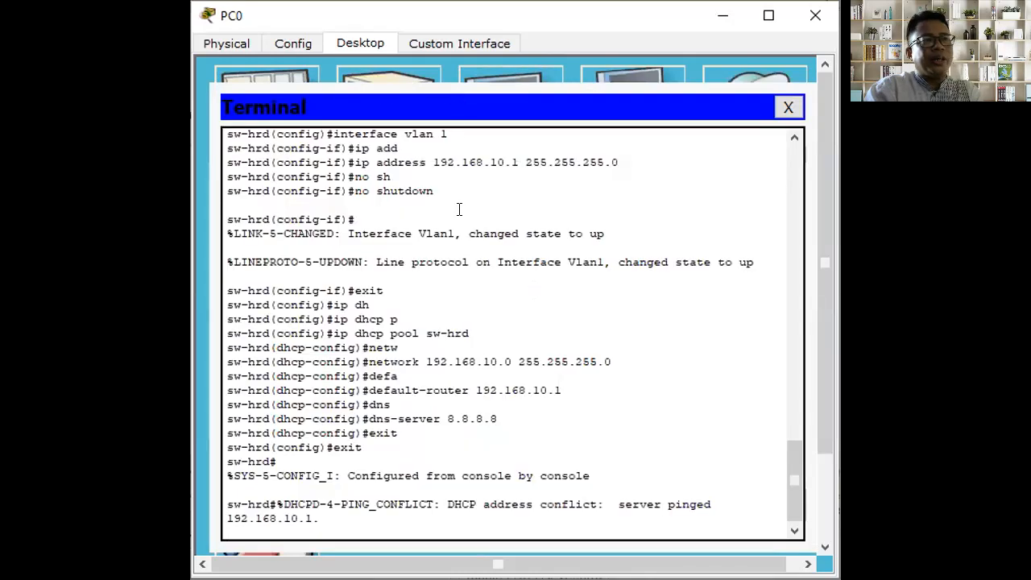
key(Return)
text(ping)
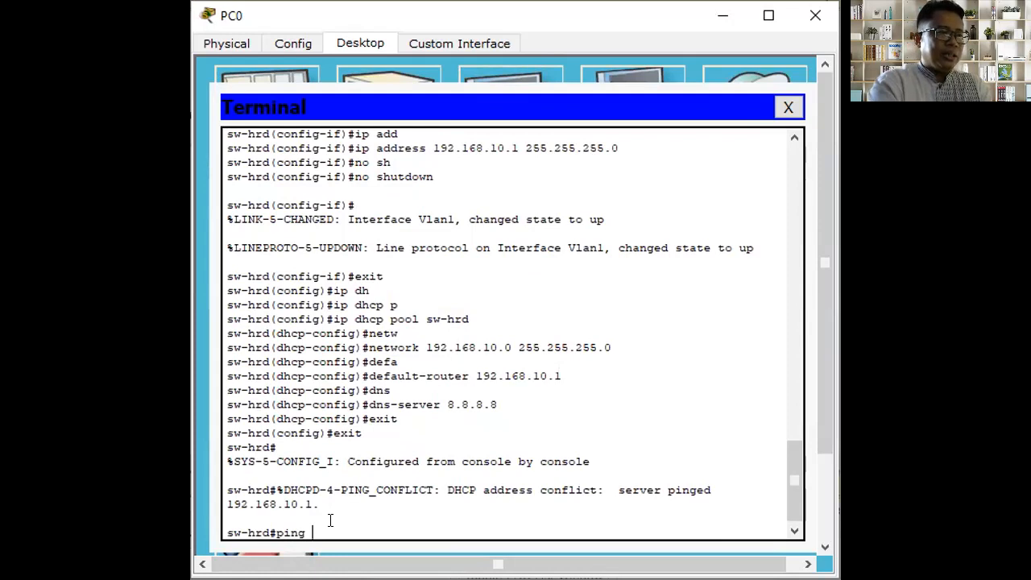
text( 192.168.)
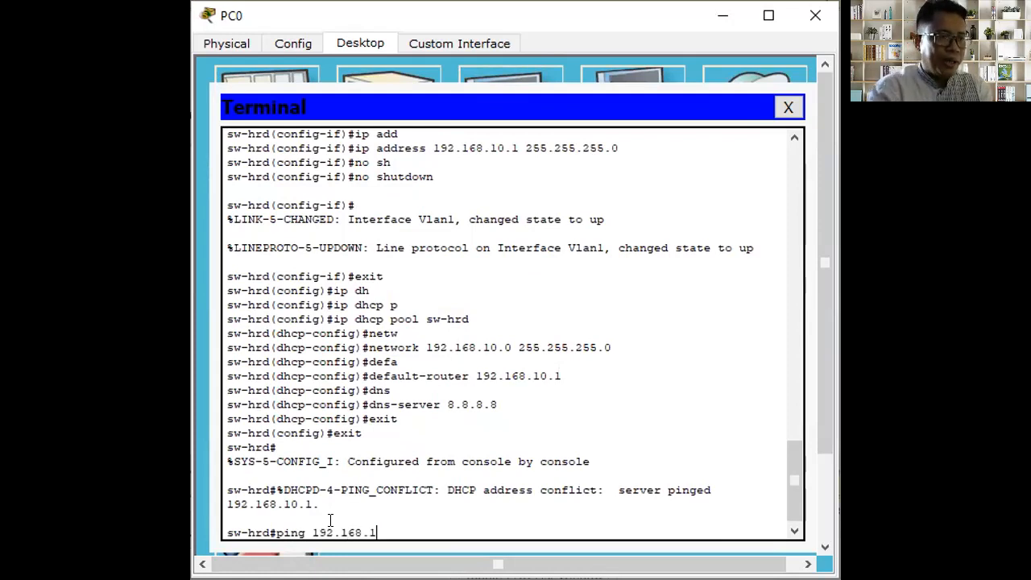
text(10.2)
key(Return)
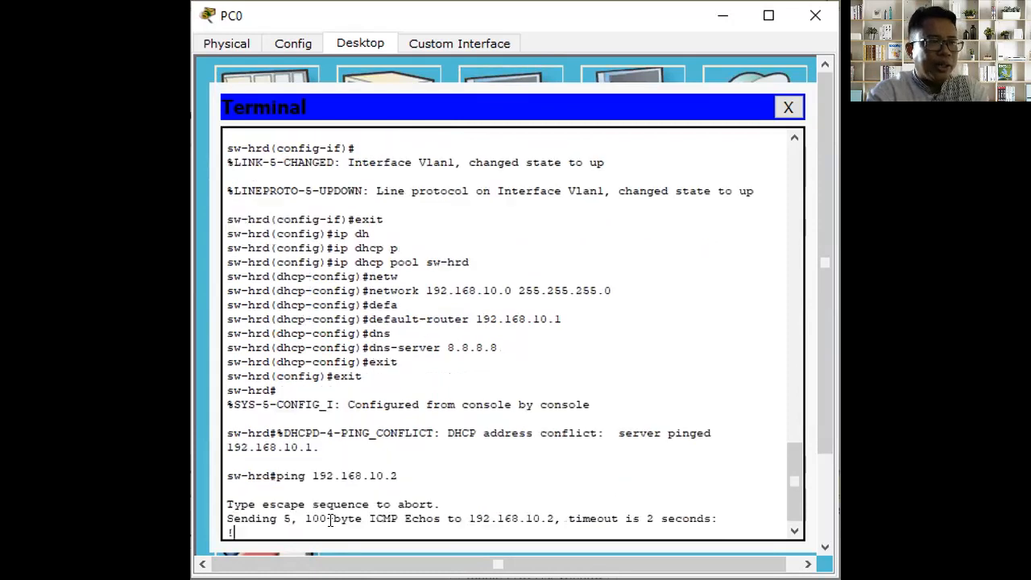
drag(228, 505, 363, 505)
click(334, 531)
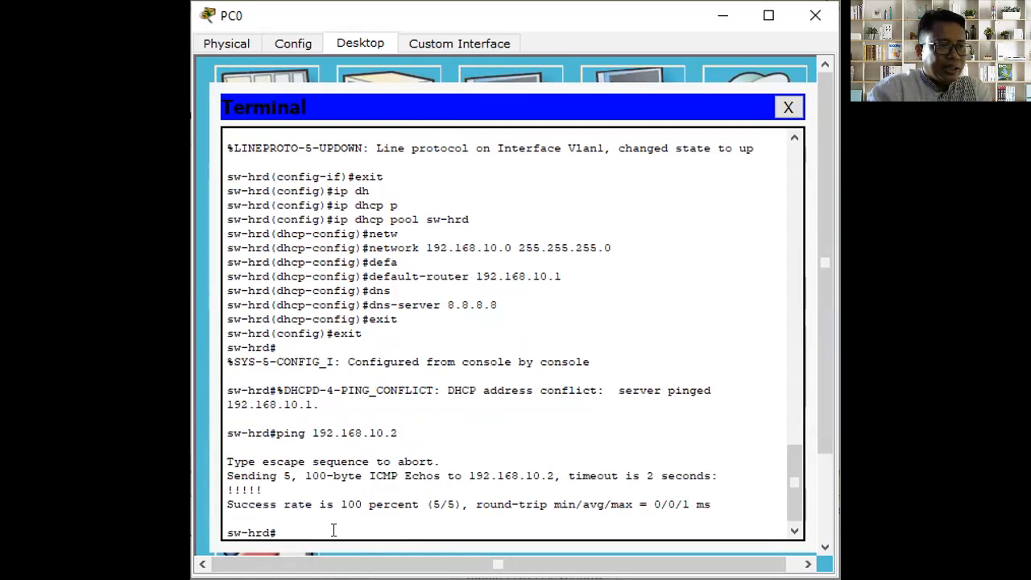
- Ping 192.168.10.3 from the sw-hrd console and check the reported success rate
text(ping)
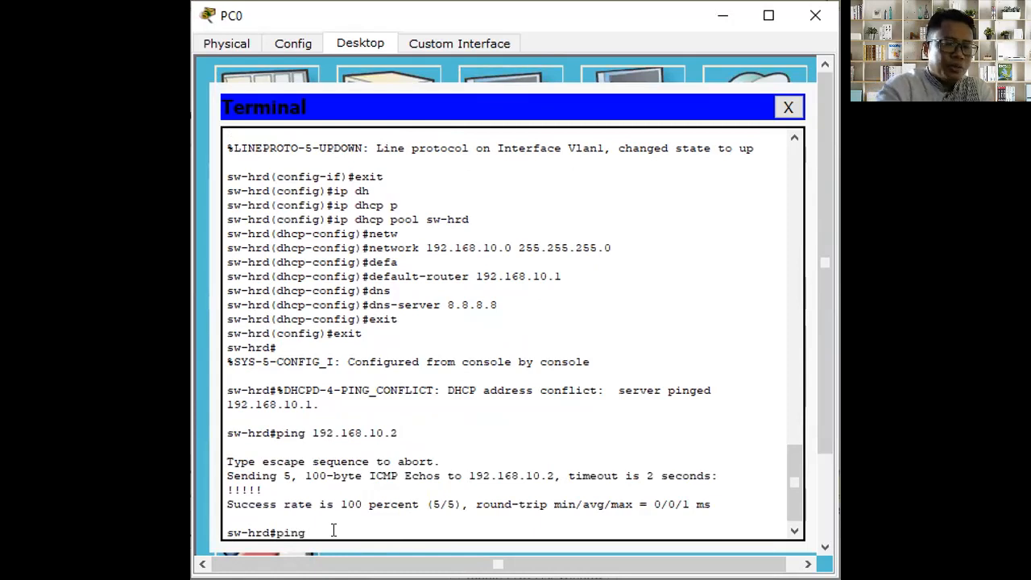
text( 192.168.10.3)
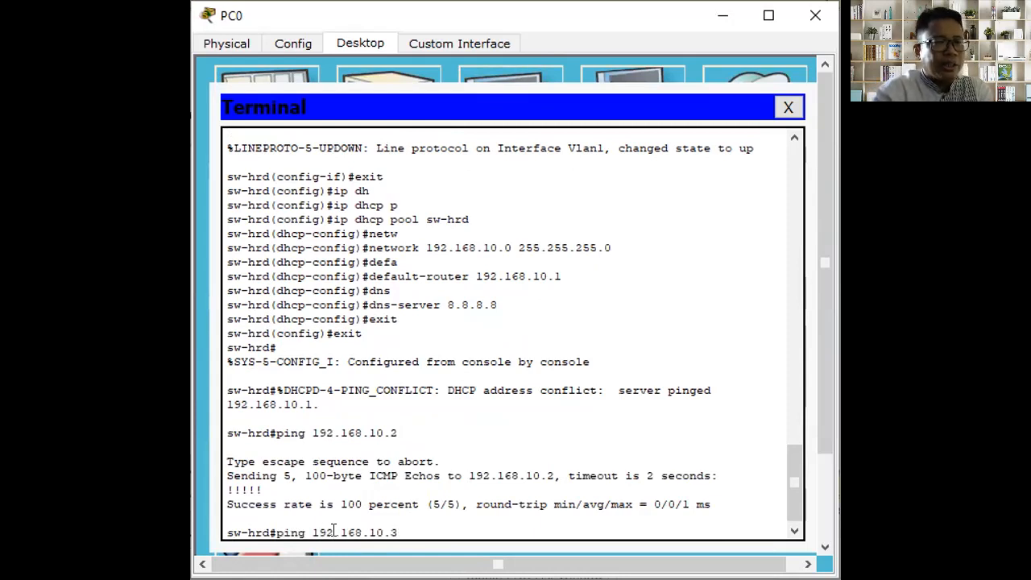
key(Return)
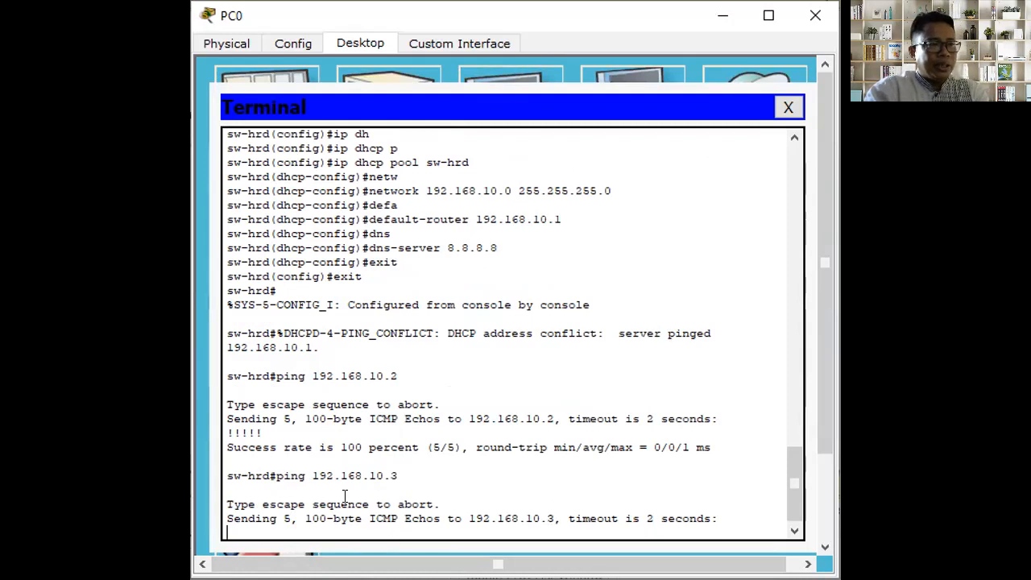
drag(312, 505, 341, 504)
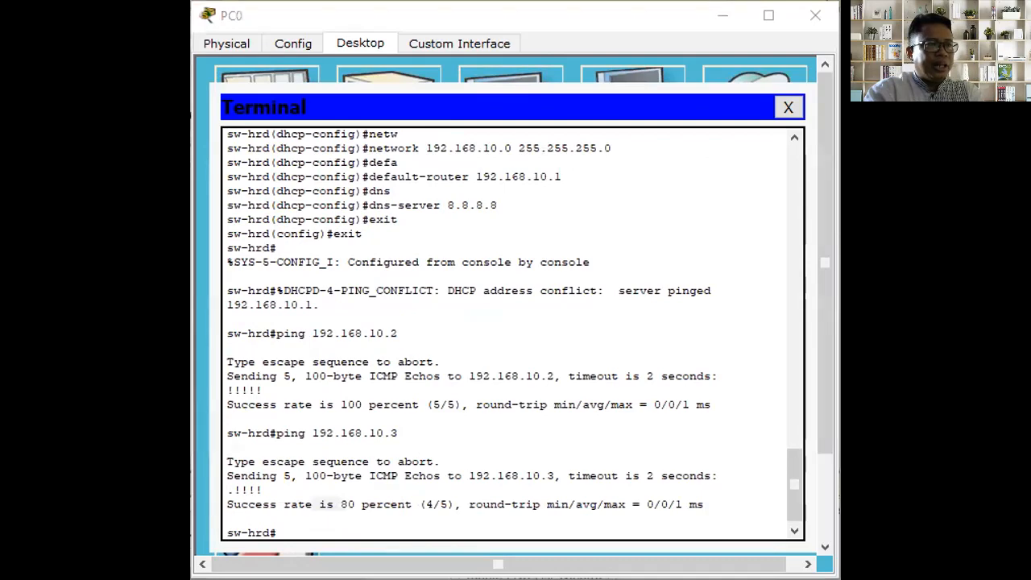
- Switch to the presentation slide show and advance to the KASUS 2 slide to examine its topology and addressing
key(alt+Tab)
key(Right)
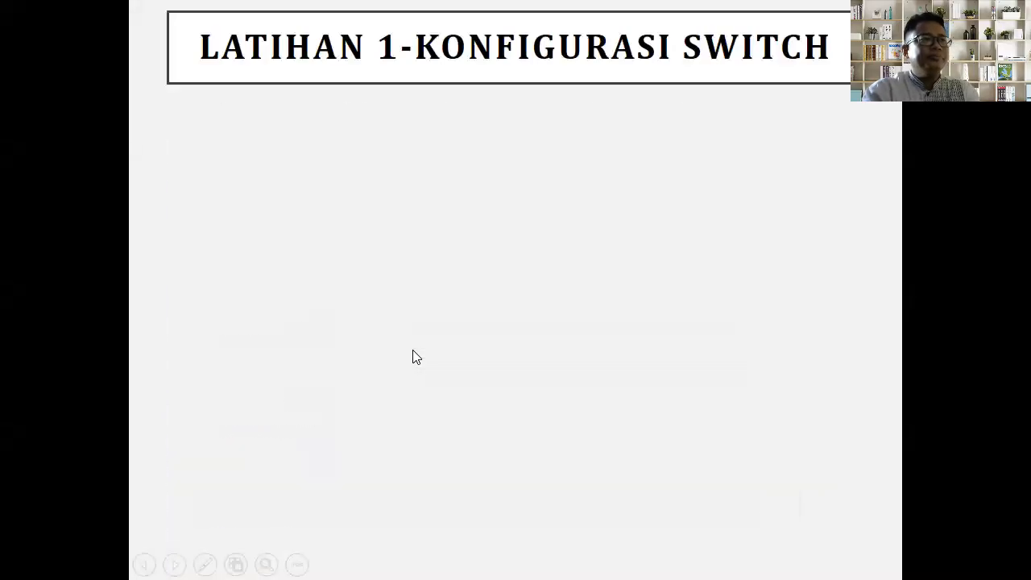
key(Right)
key(Right)
key(Right)
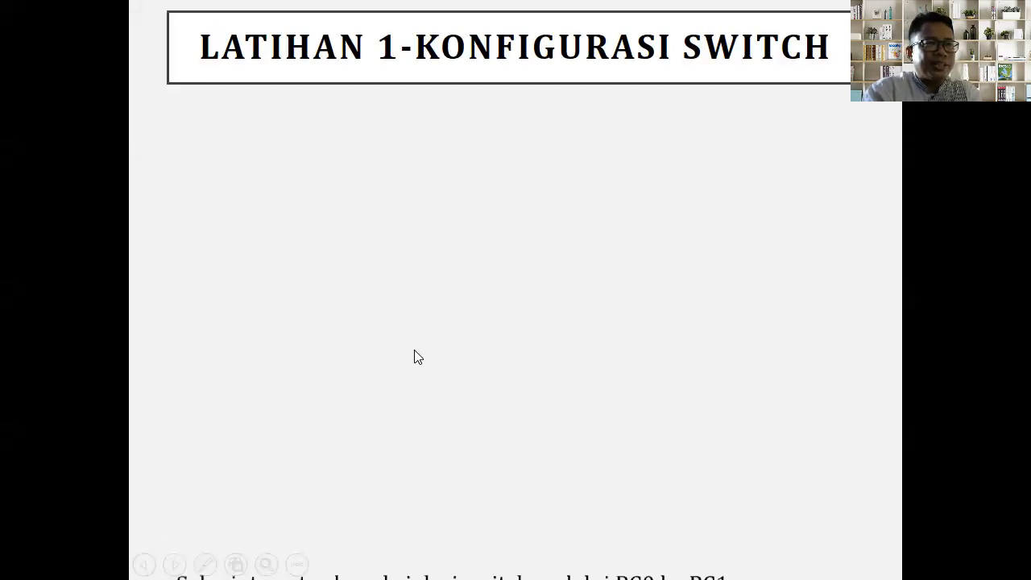
key(Right)
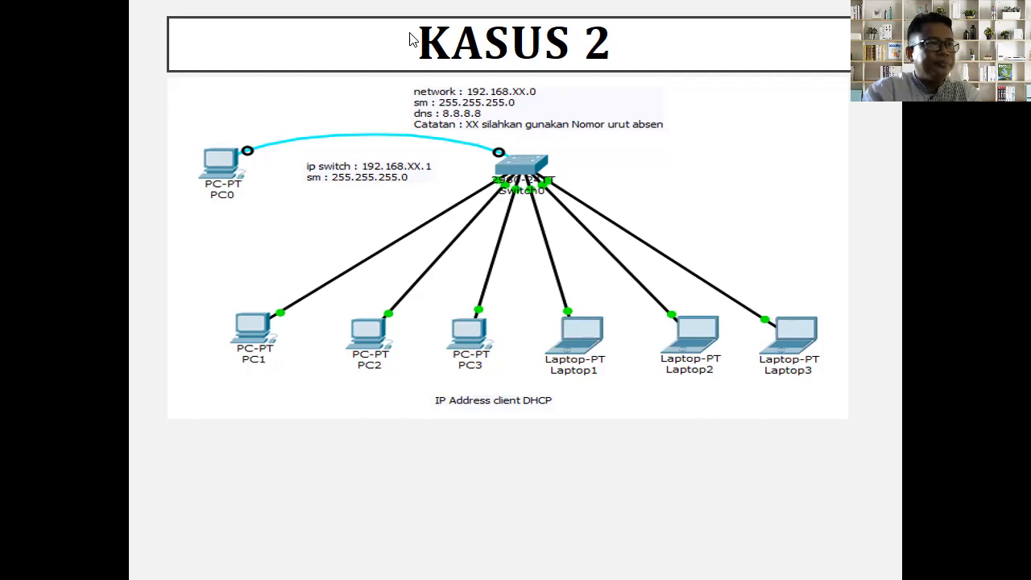
- Switch back to Cisco Packet Tracer and start a new network without saving the current one
key(alt+Tab)
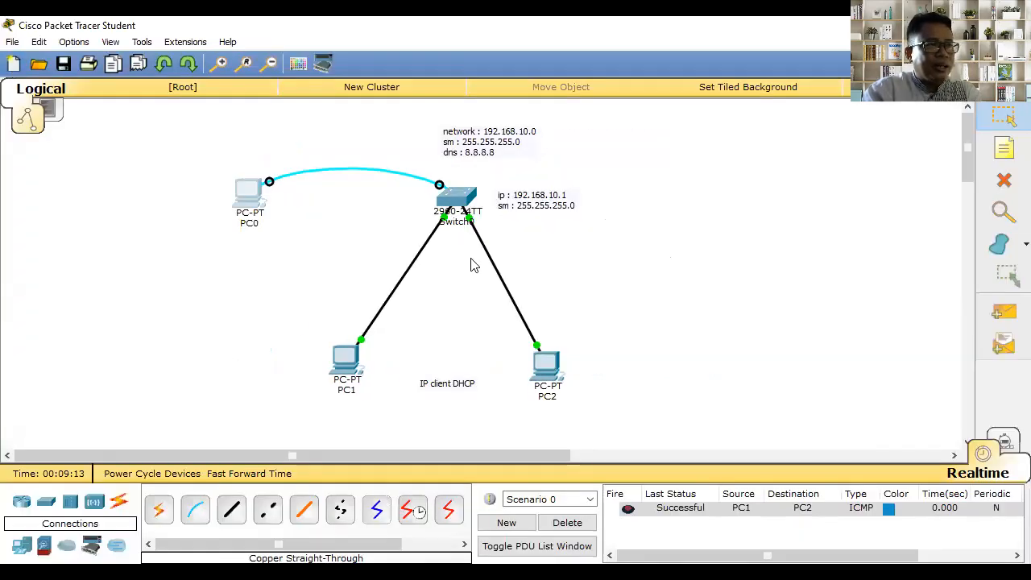
click(14, 64)
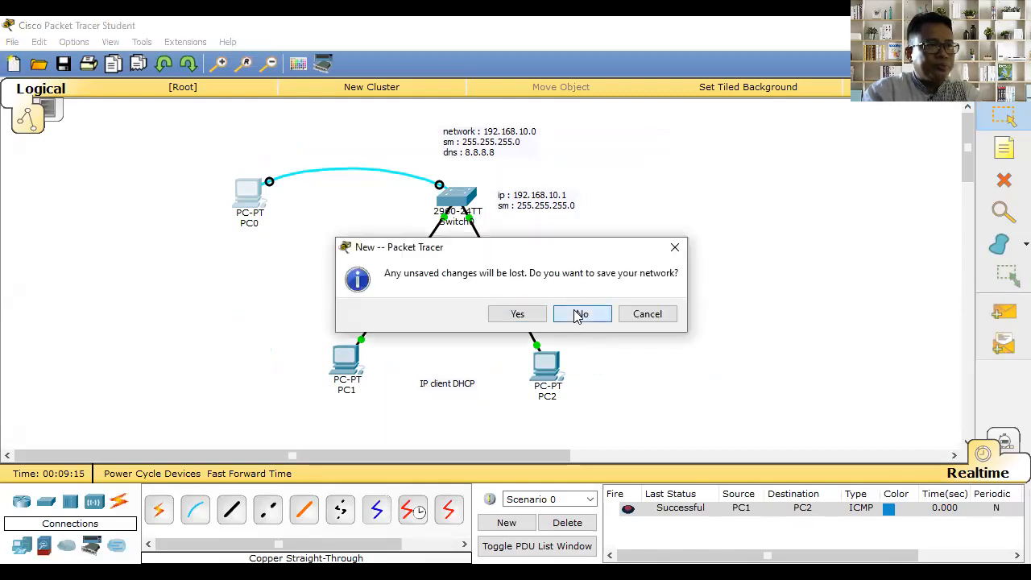
click(582, 312)
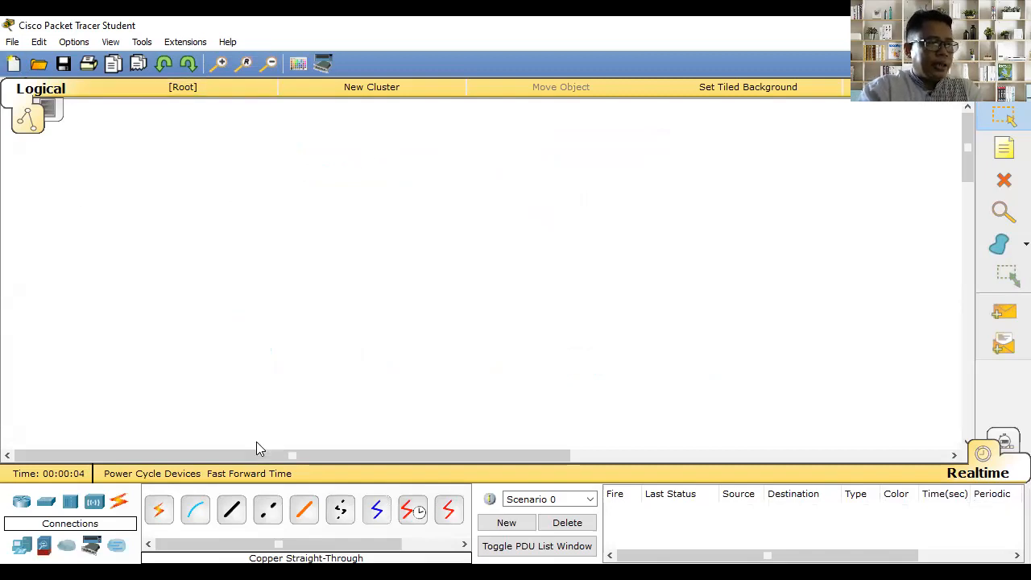
- Place four generic PCs: PC0 in the workspace's upper part and PC1, PC2 and PC3 in a row below it
click(22, 546)
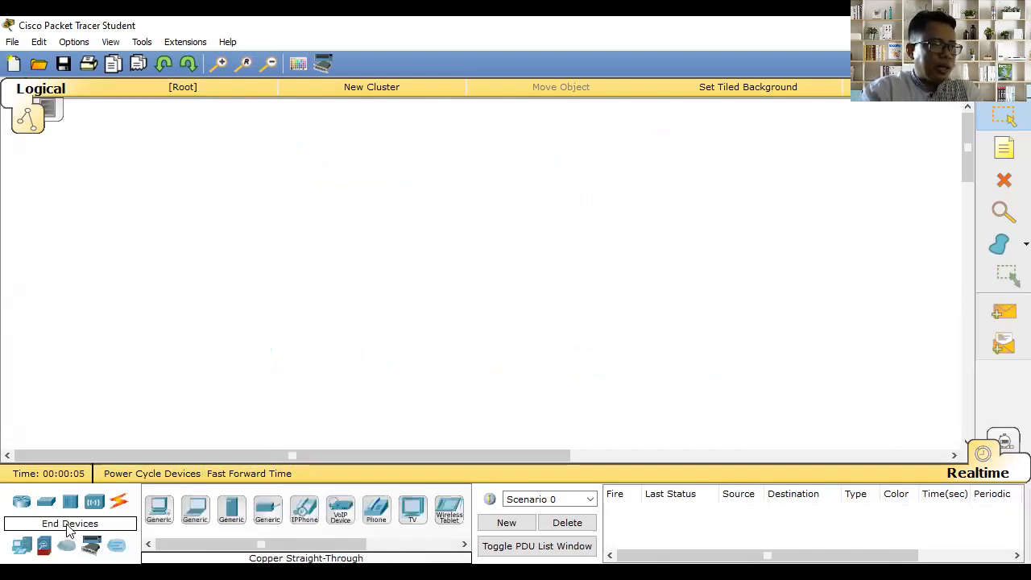
click(159, 507)
click(226, 169)
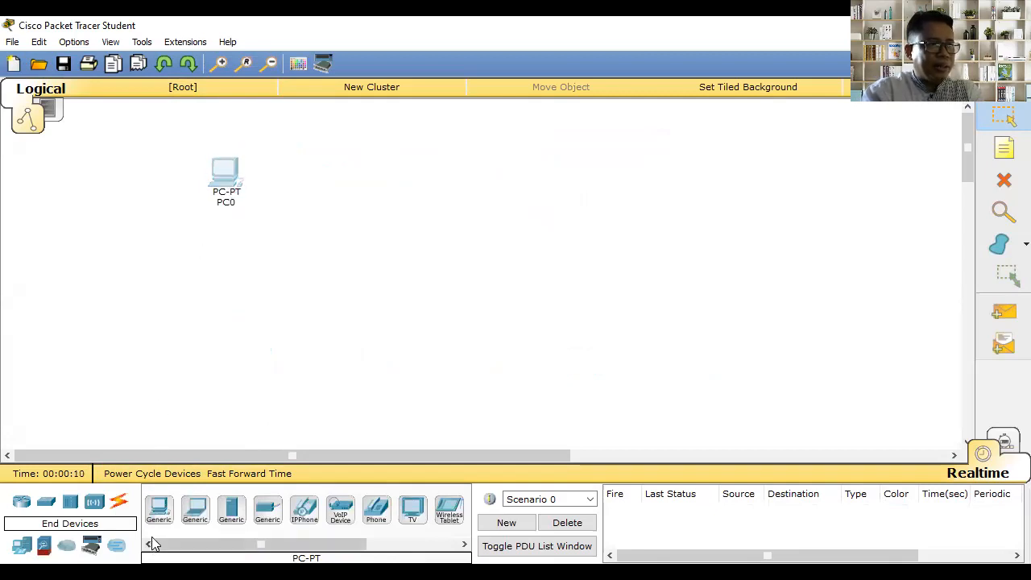
click(161, 511)
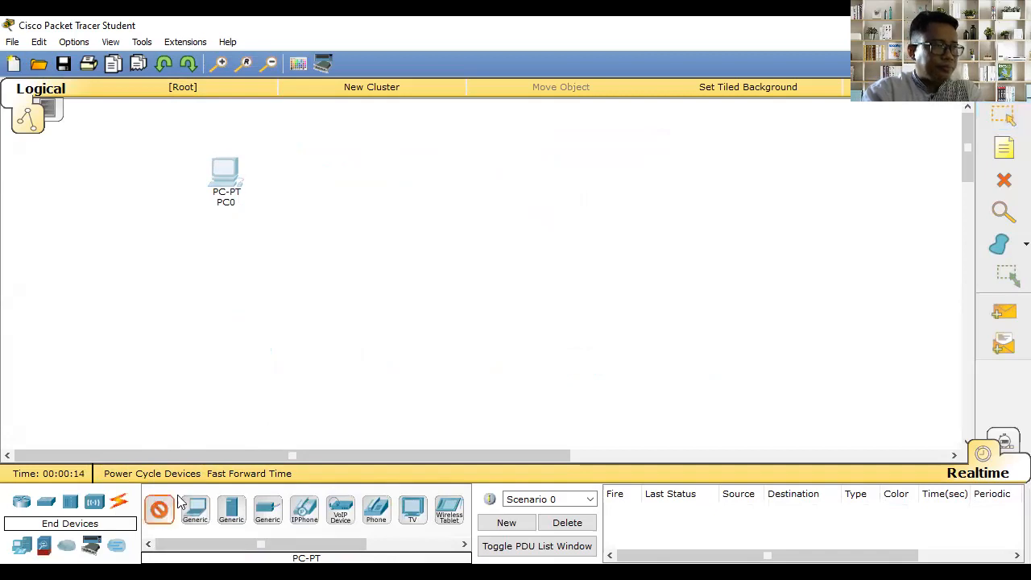
click(279, 347)
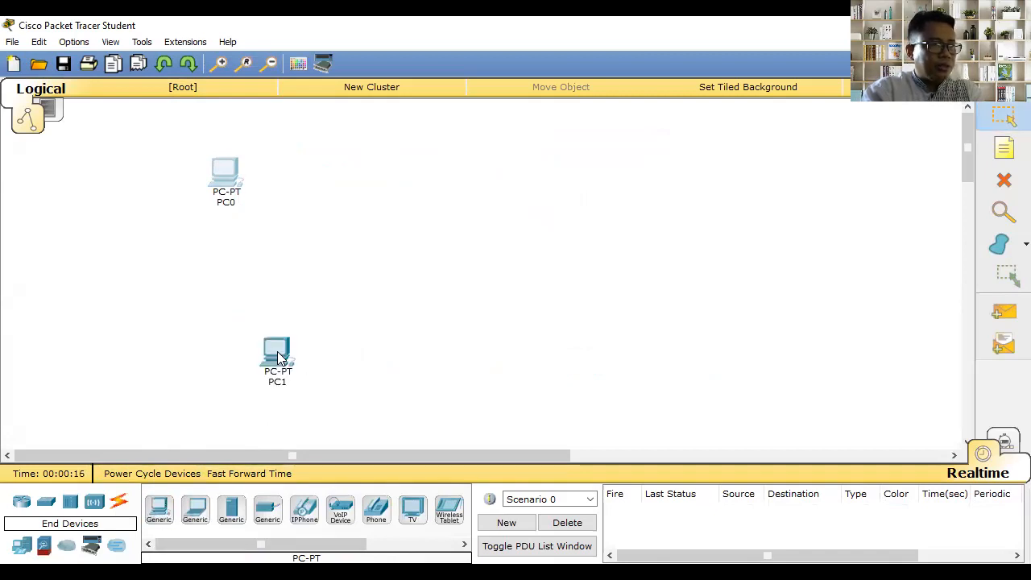
click(161, 512)
click(357, 355)
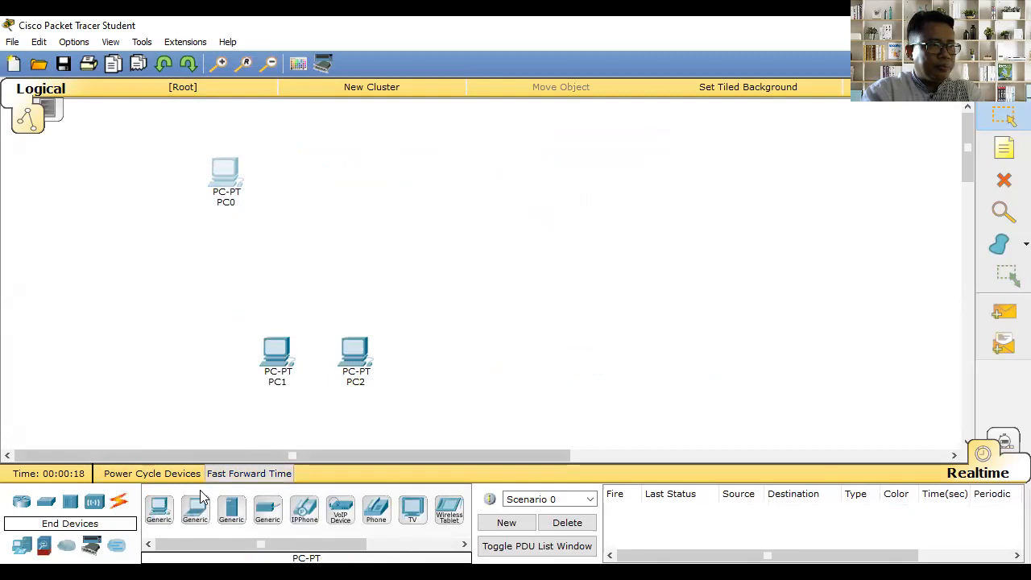
click(162, 511)
click(435, 359)
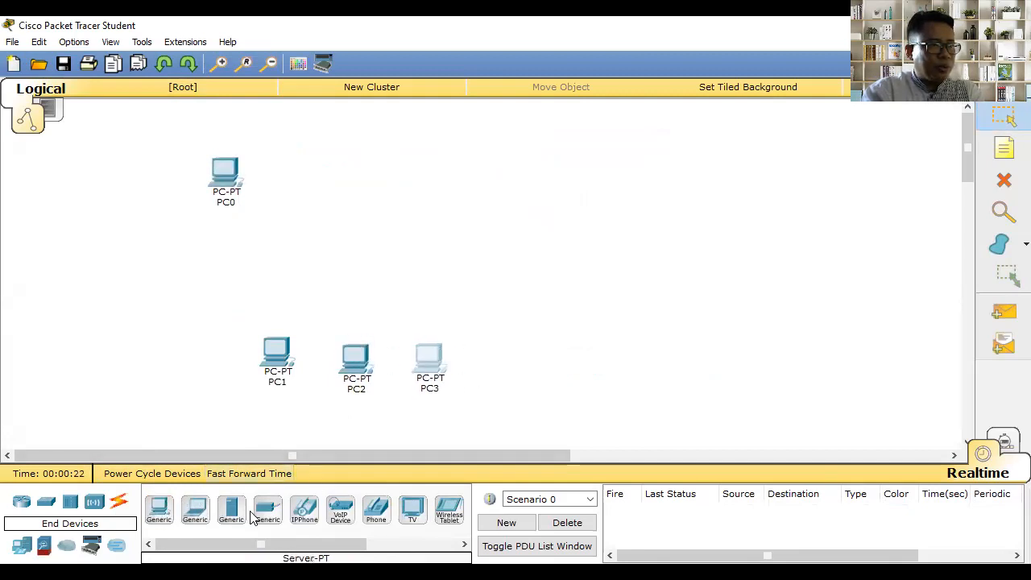
- Place a generic laptop beside PC3 and rename it Laptop1
click(195, 512)
click(523, 357)
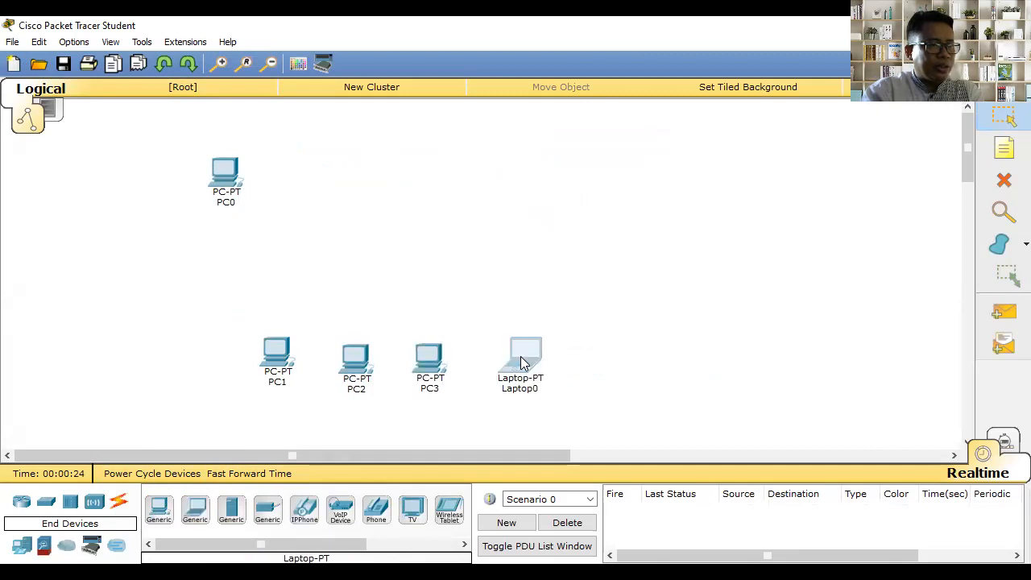
click(521, 364)
key(BackSpace)
text(1)
click(766, 81)
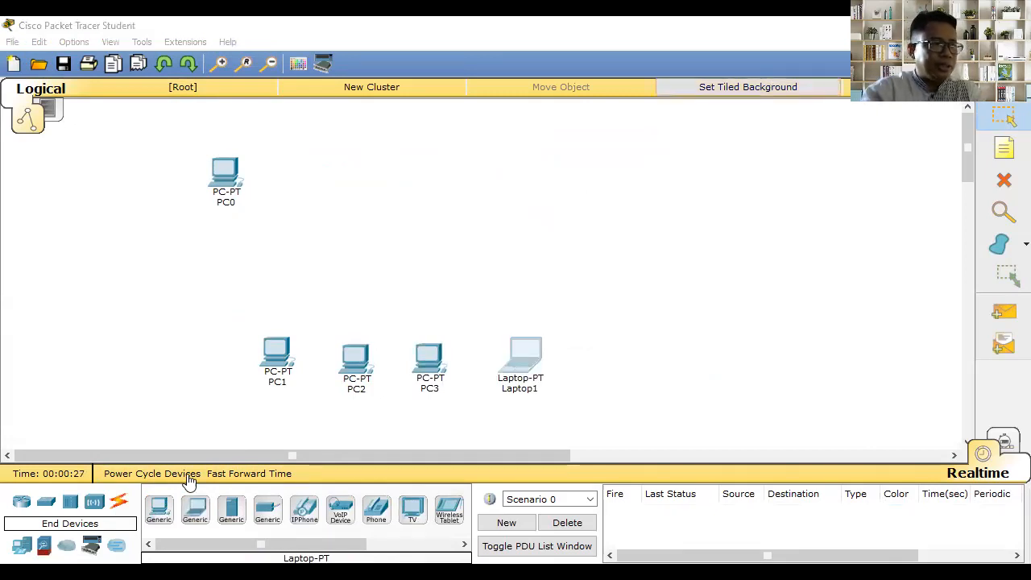
- Add two more generic laptops, Laptop2 and Laptop3, to the row beside Laptop1
click(158, 509)
click(195, 509)
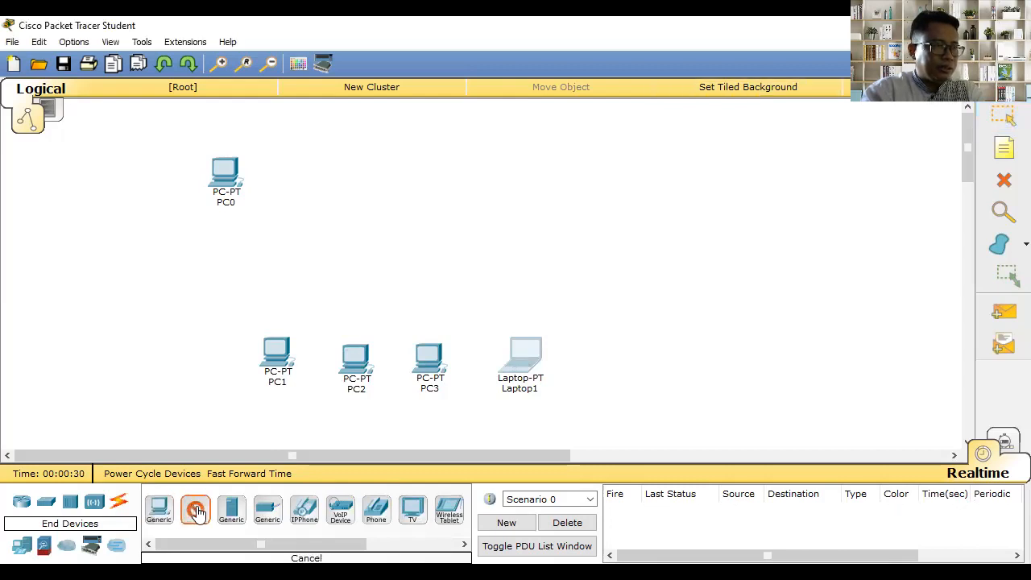
click(581, 348)
click(195, 509)
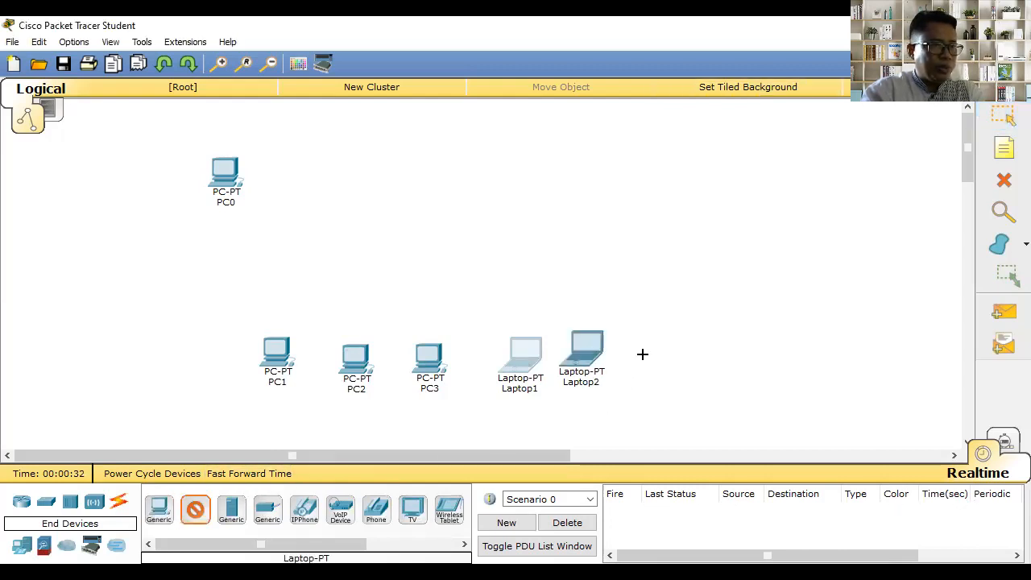
click(642, 355)
- Align the three laptops evenly in the lower row and shift PC0 slightly toward the middle of the workspace
drag(513, 367, 501, 367)
drag(582, 360, 578, 366)
drag(642, 366, 642, 374)
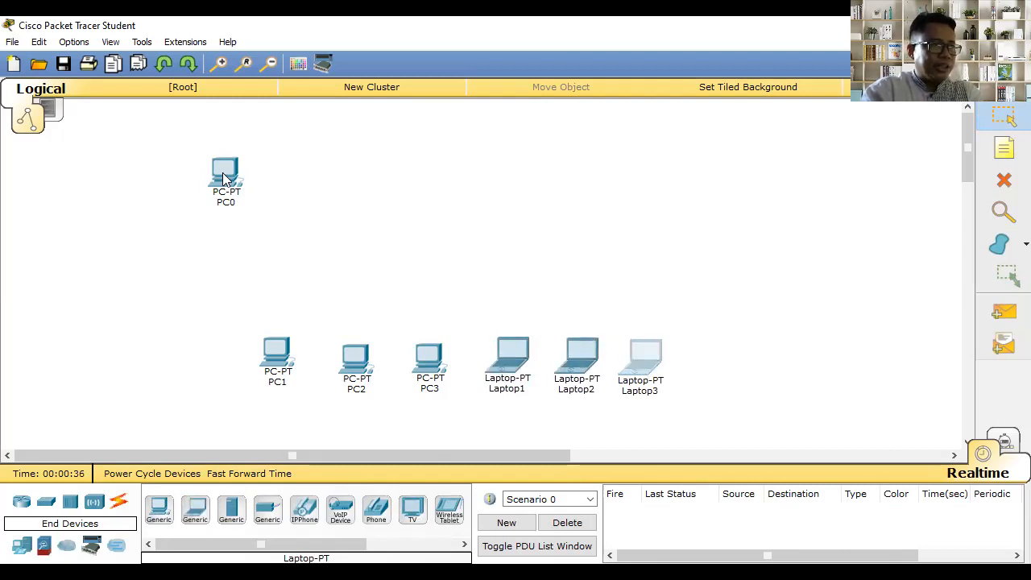
drag(222, 172, 253, 173)
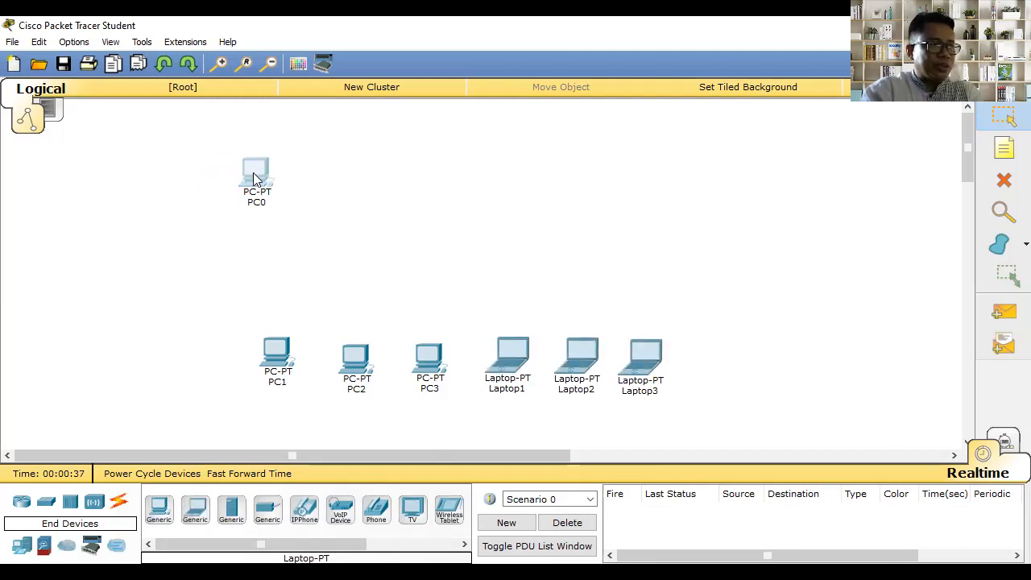
- Place a 2960-24TT switch in the workspace's upper part, level with PC0
click(46, 506)
click(231, 512)
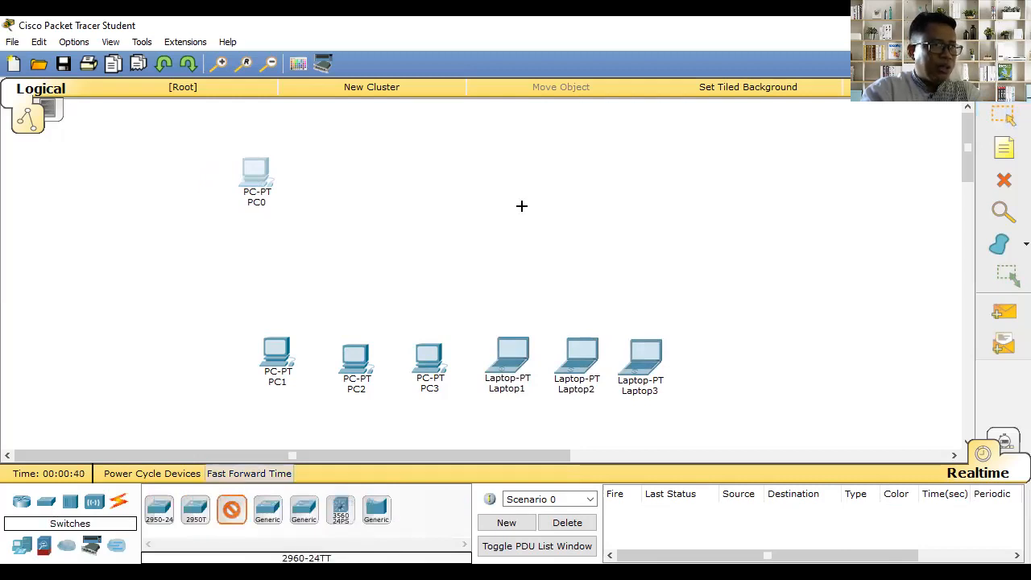
click(442, 164)
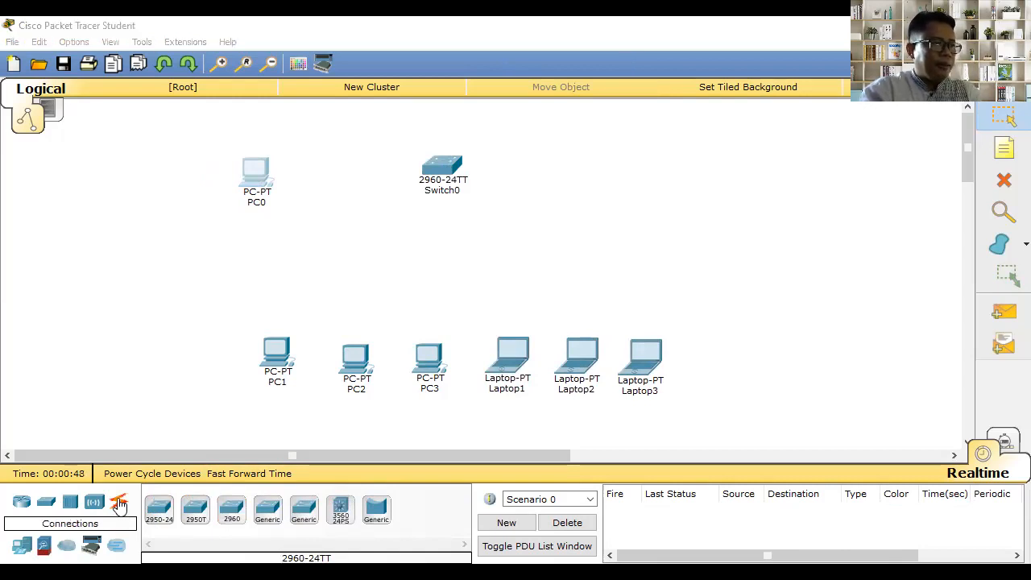
- Connect PC0's RS 232 port to the switch's Console port with a console cable
click(118, 503)
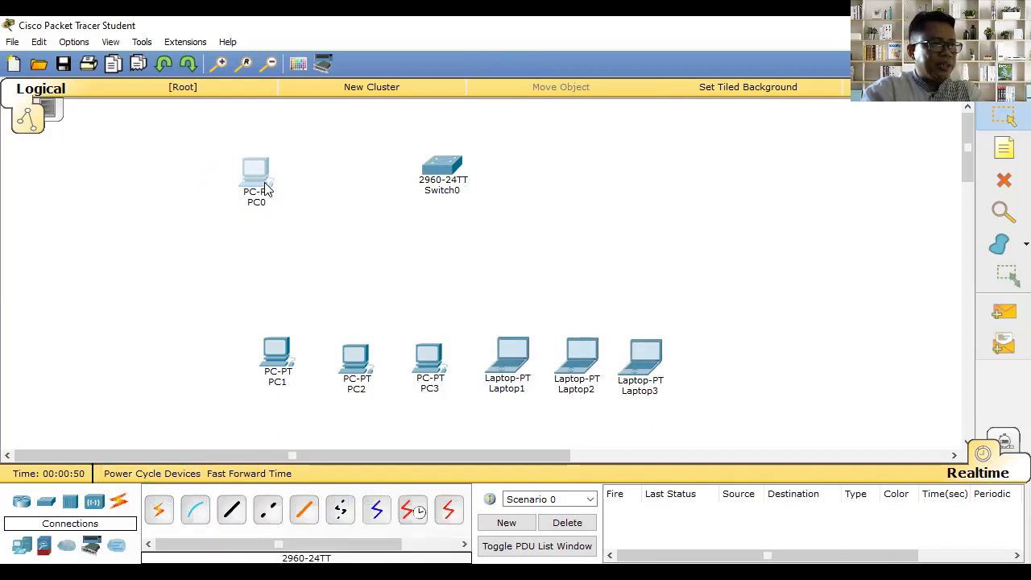
click(194, 512)
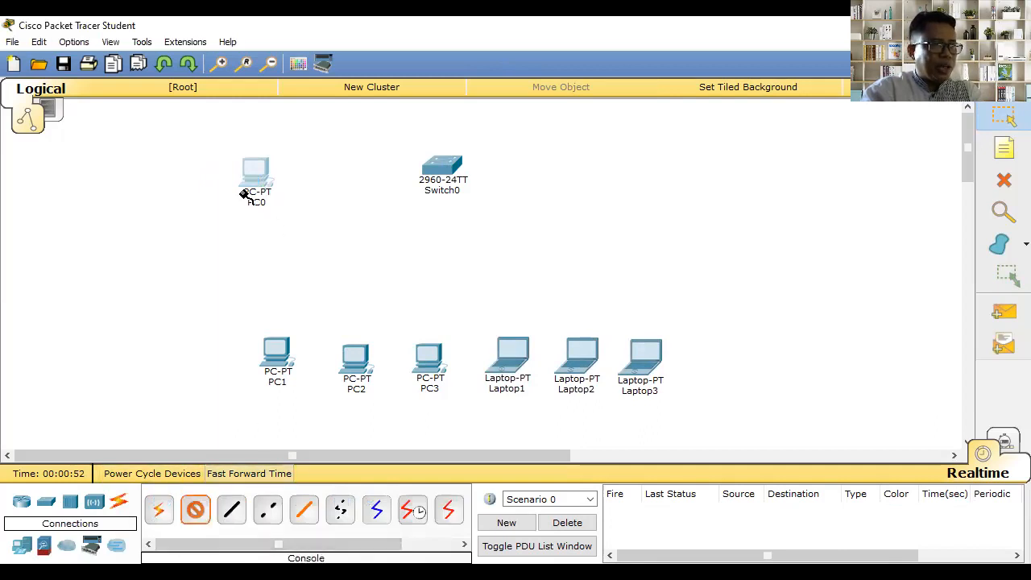
click(260, 170)
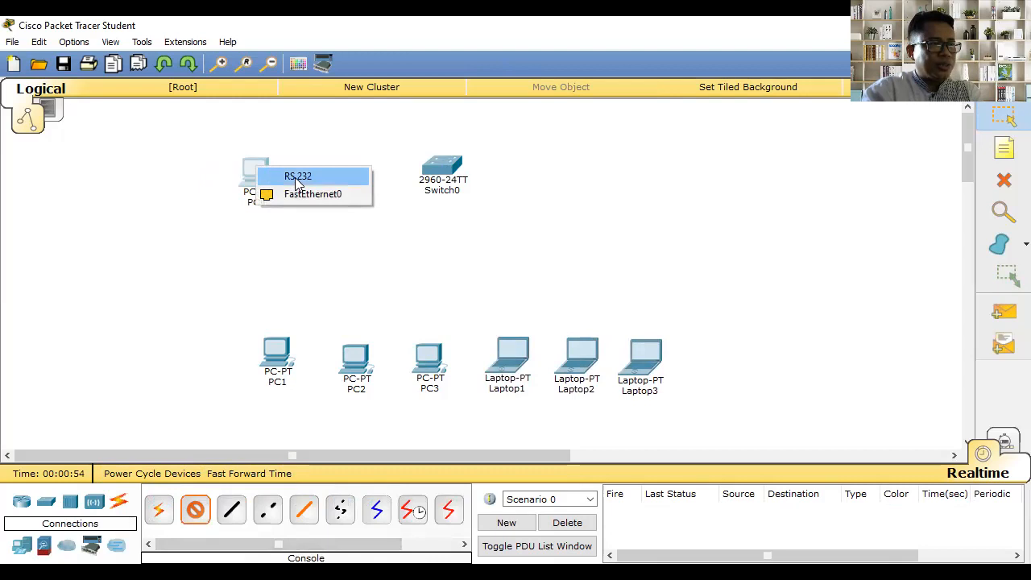
click(297, 182)
click(438, 169)
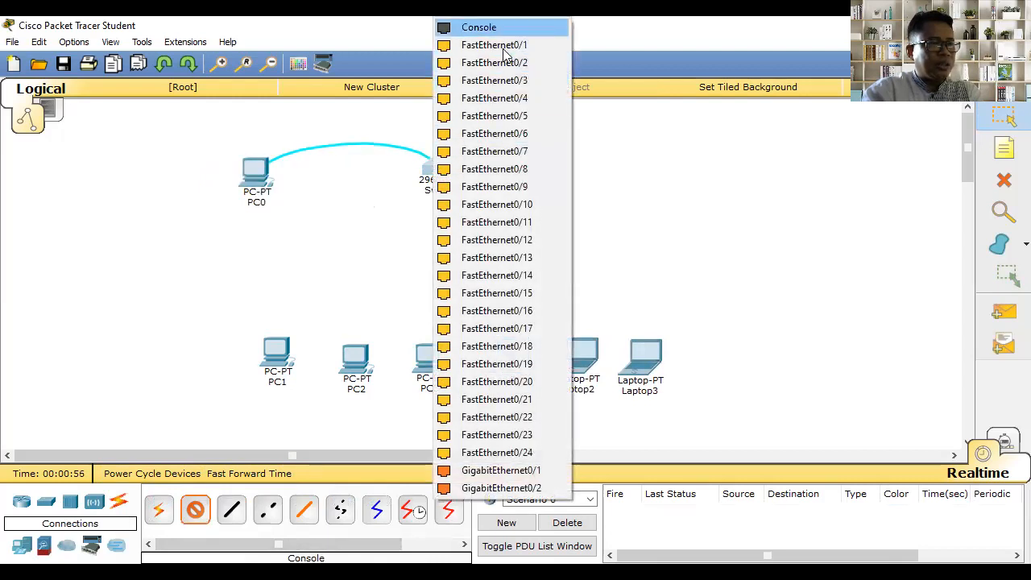
- Connect PC1, PC2 and PC3 to switch ports FastEthernet0/1, FastEthernet0/2 and FastEthernet0/3 with copper straight-through cables
click(232, 511)
click(435, 166)
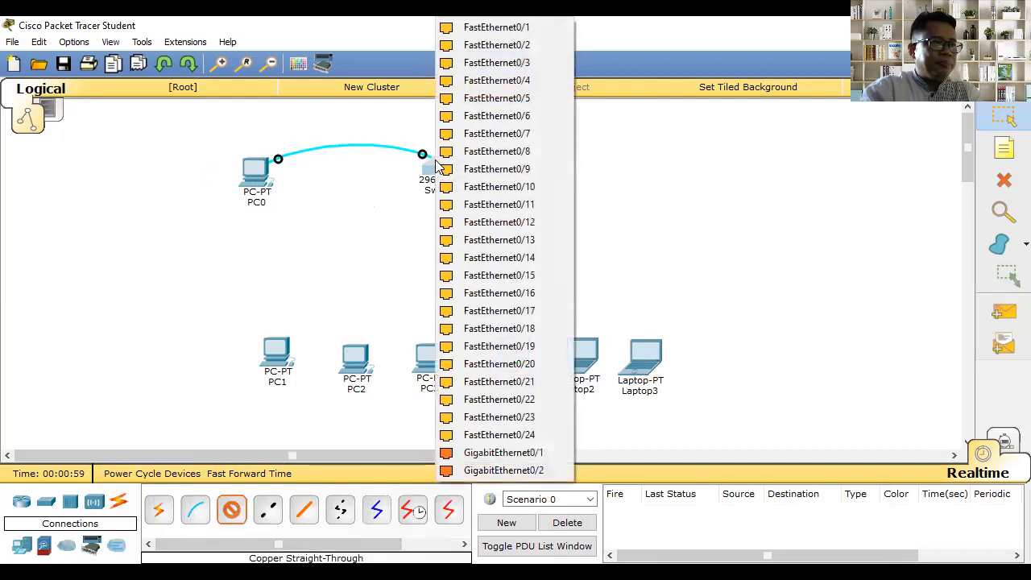
click(490, 101)
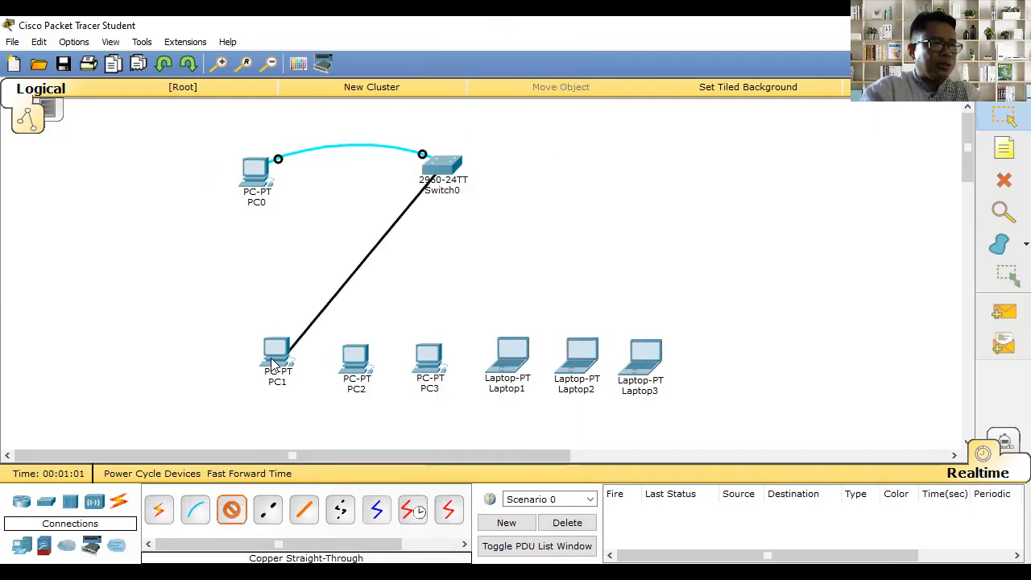
click(273, 365)
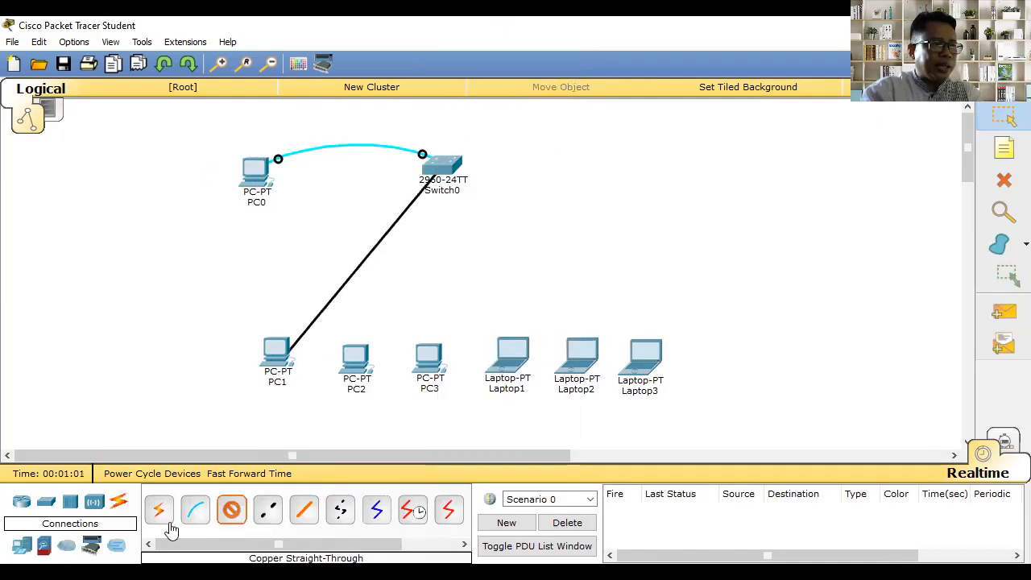
click(449, 165)
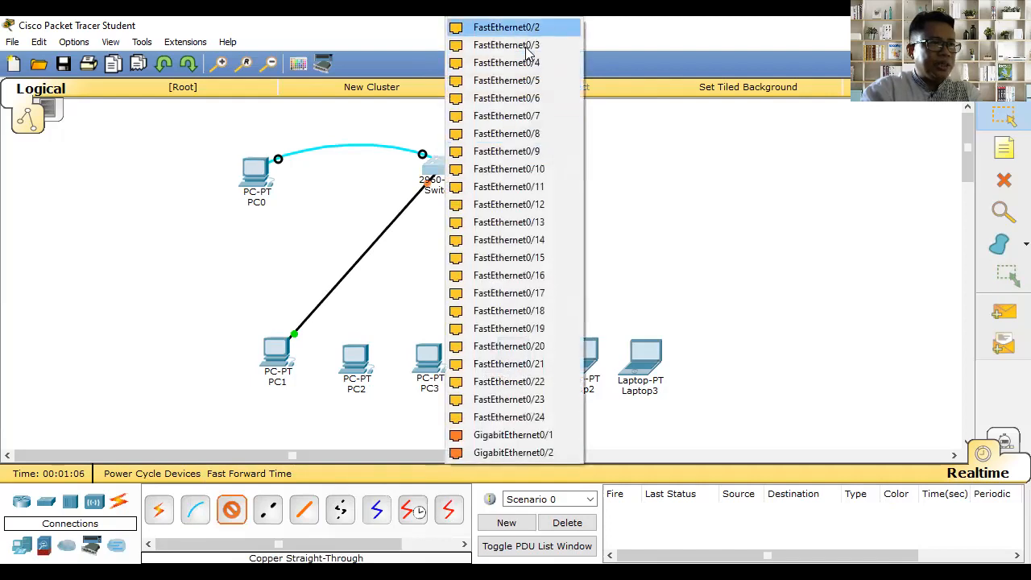
click(373, 362)
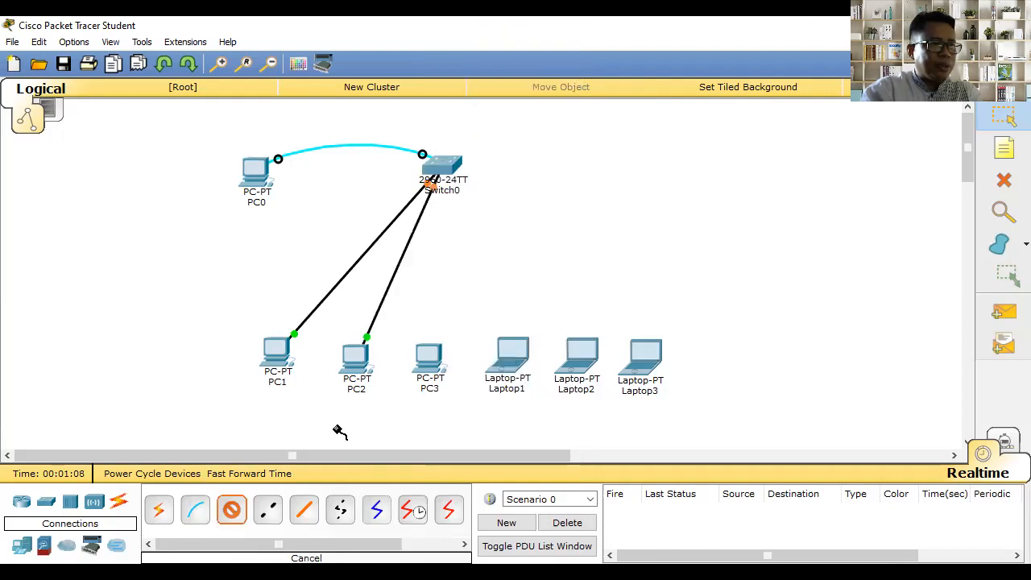
click(435, 170)
click(508, 170)
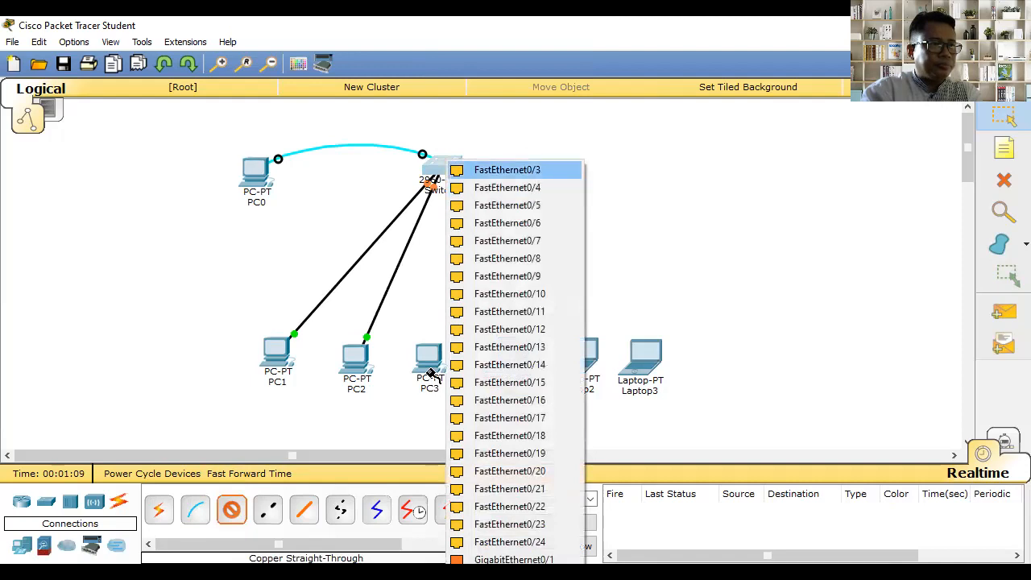
click(429, 369)
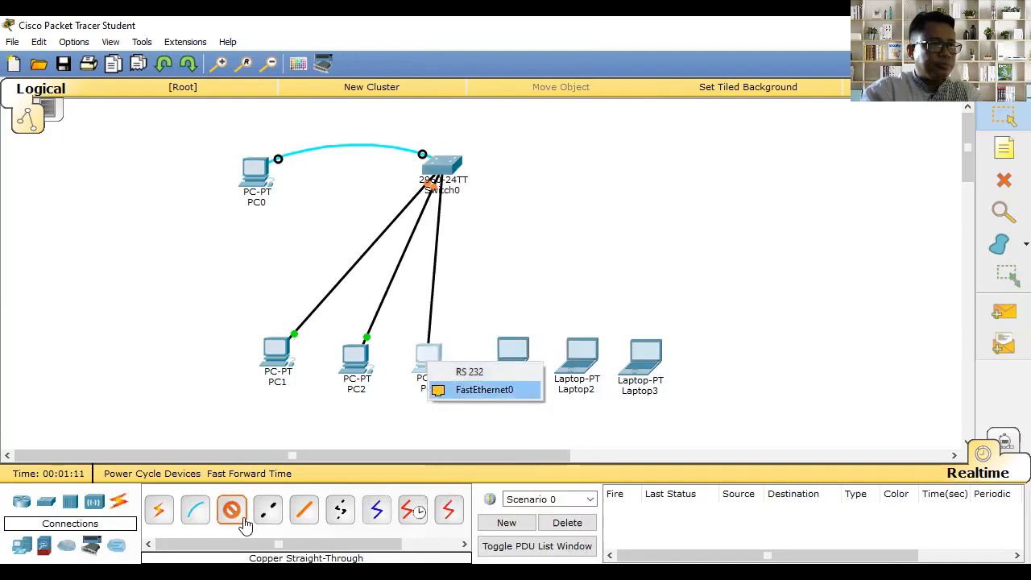
- Connect switch port FastEthernet0/4 to Laptop1 with a copper straight-through cable
click(448, 165)
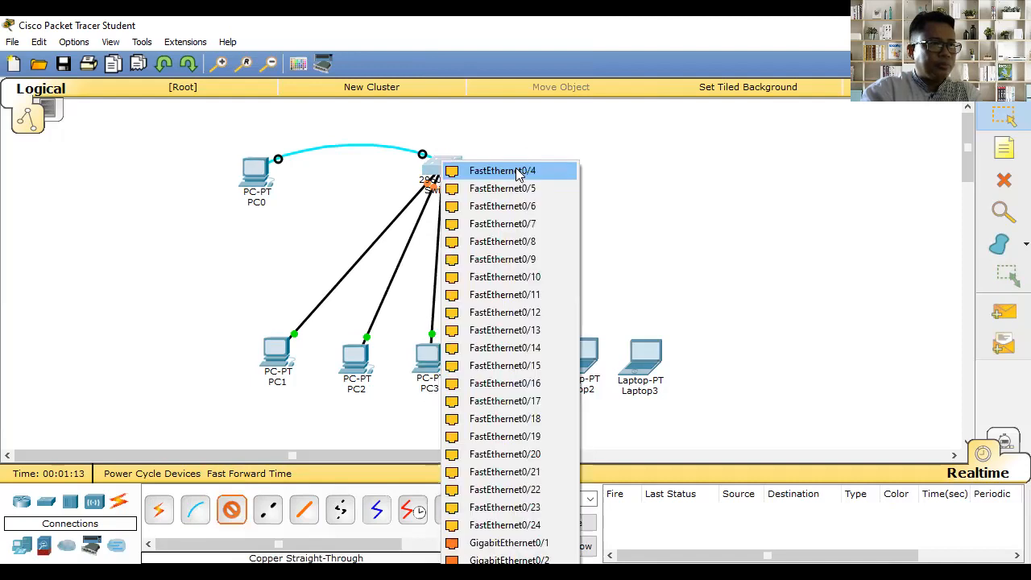
click(516, 359)
click(514, 354)
click(574, 382)
- Connect Laptop2 to the switch's next free FastEthernet port with a copper straight-through cable
click(231, 509)
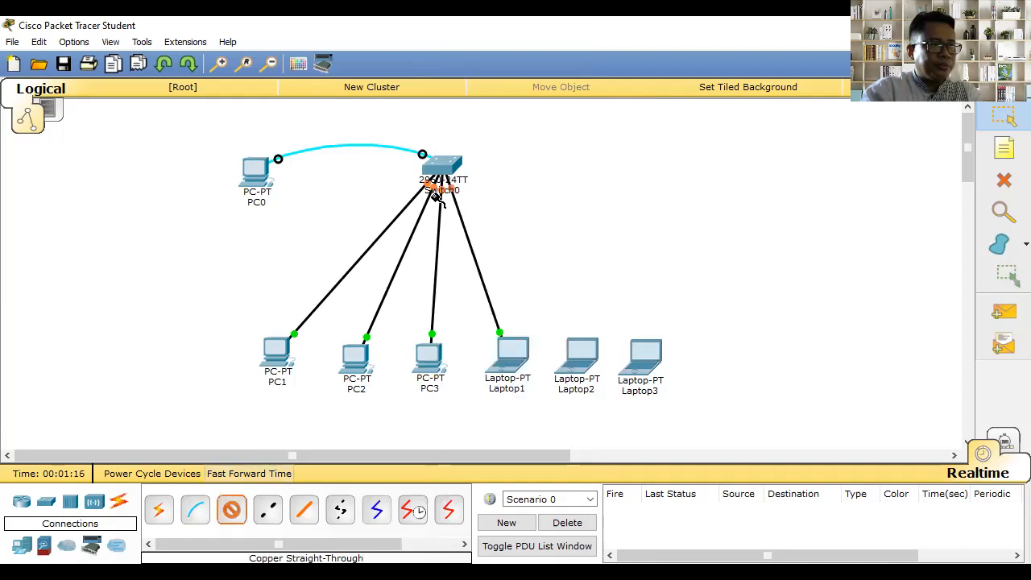
click(444, 165)
click(537, 167)
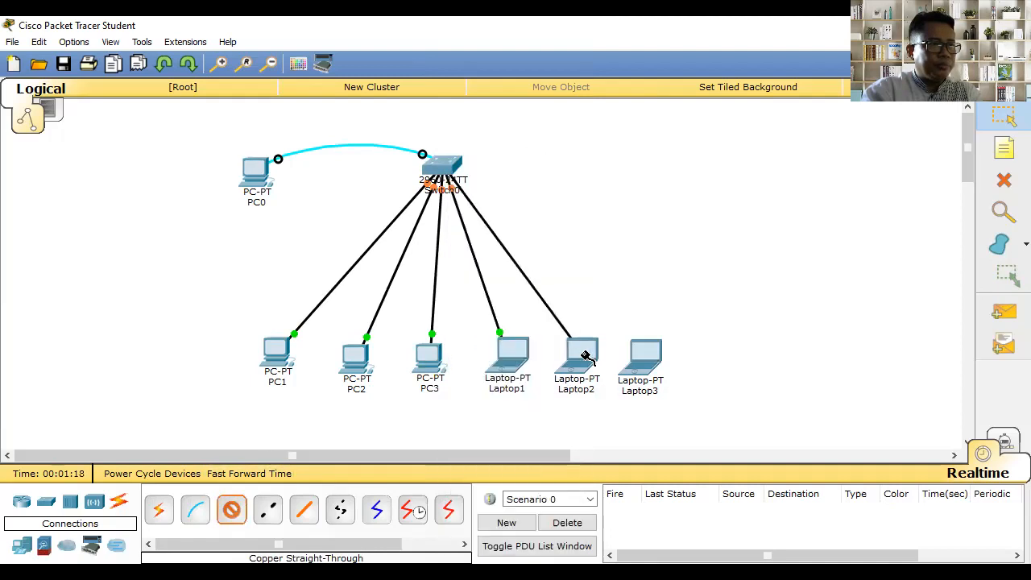
click(585, 355)
click(640, 381)
- Connect Laptop3 to the switch's next free FastEthernet port with a copper straight-through cable
click(231, 510)
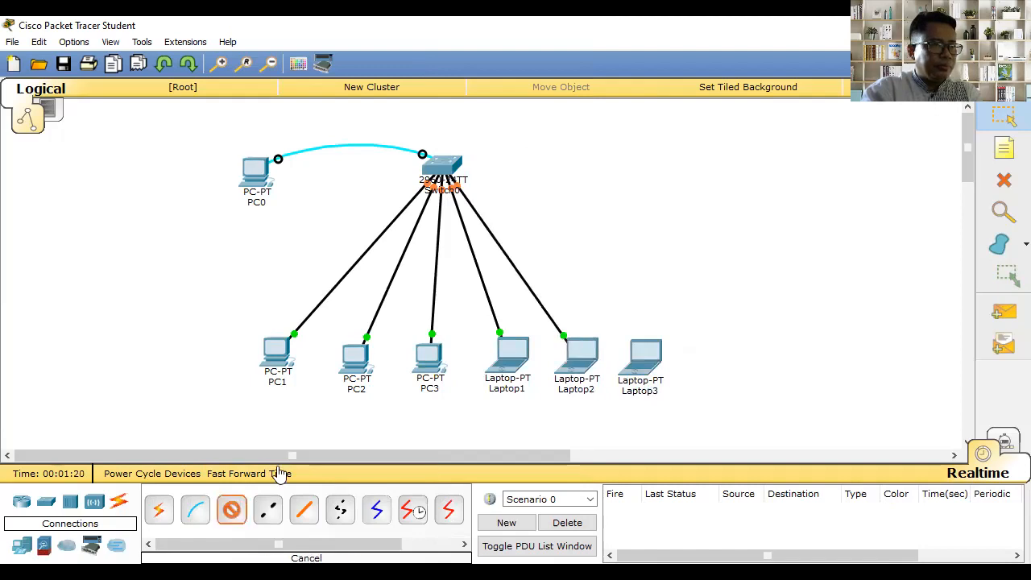
click(443, 166)
click(553, 175)
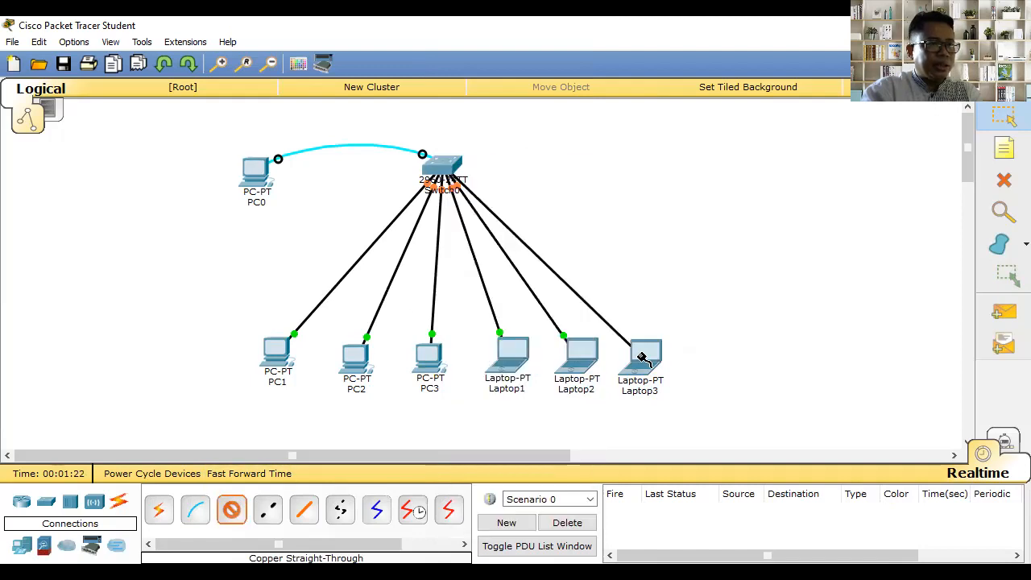
click(645, 356)
click(681, 382)
- Add a note above the switch with the lines "nw : 192.168.5.0", "sm : 255.255.255.0" and "dns : 8.8.8.8"
click(1005, 151)
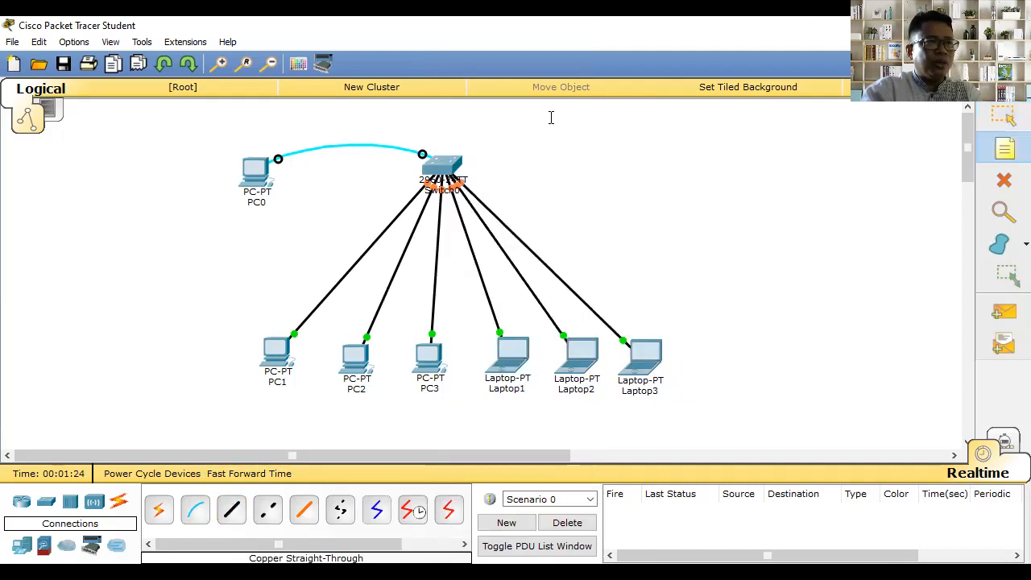
click(484, 111)
text(nw : 192.168)
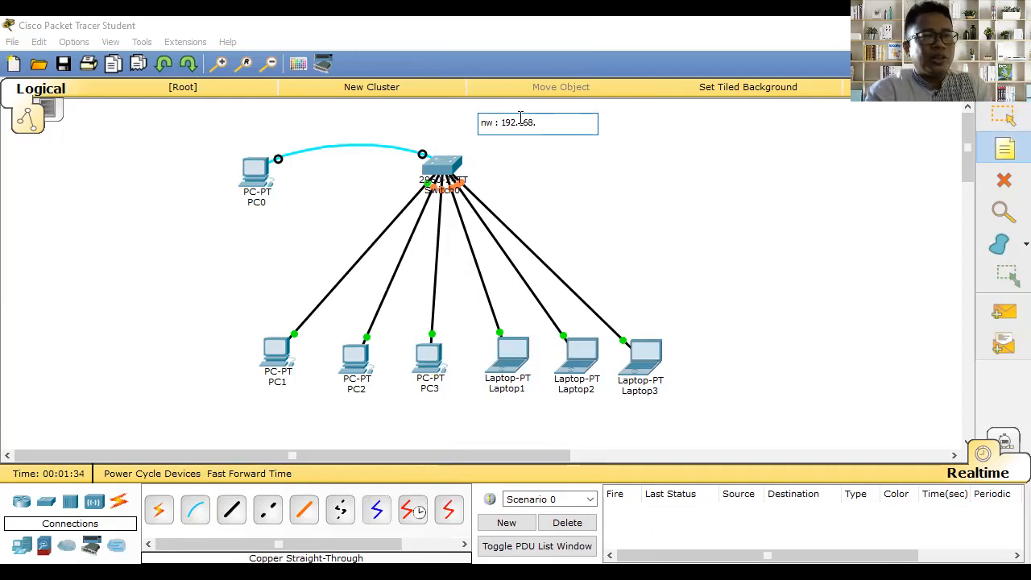
text(.5.0)
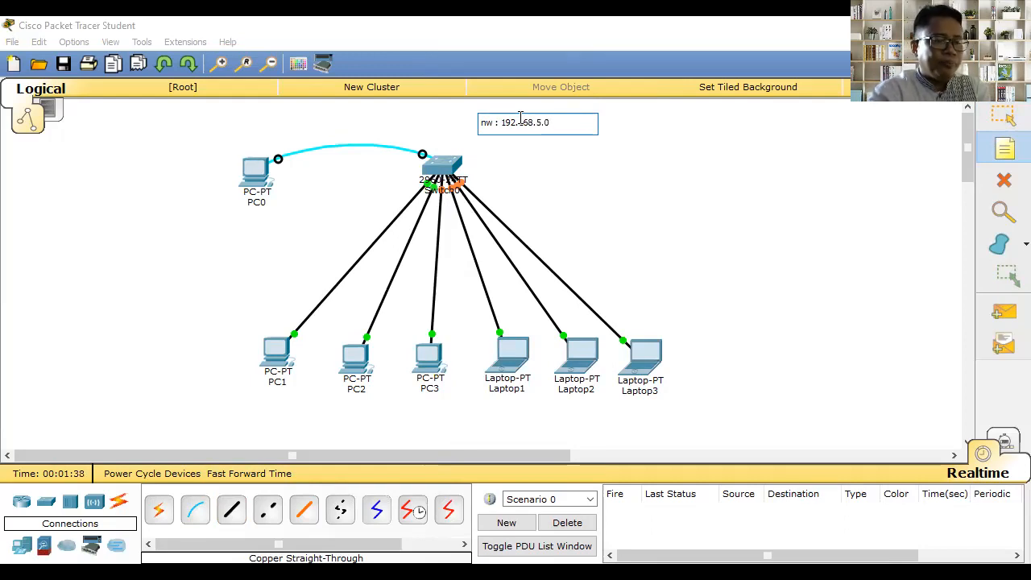
key(Return)
text(sm )
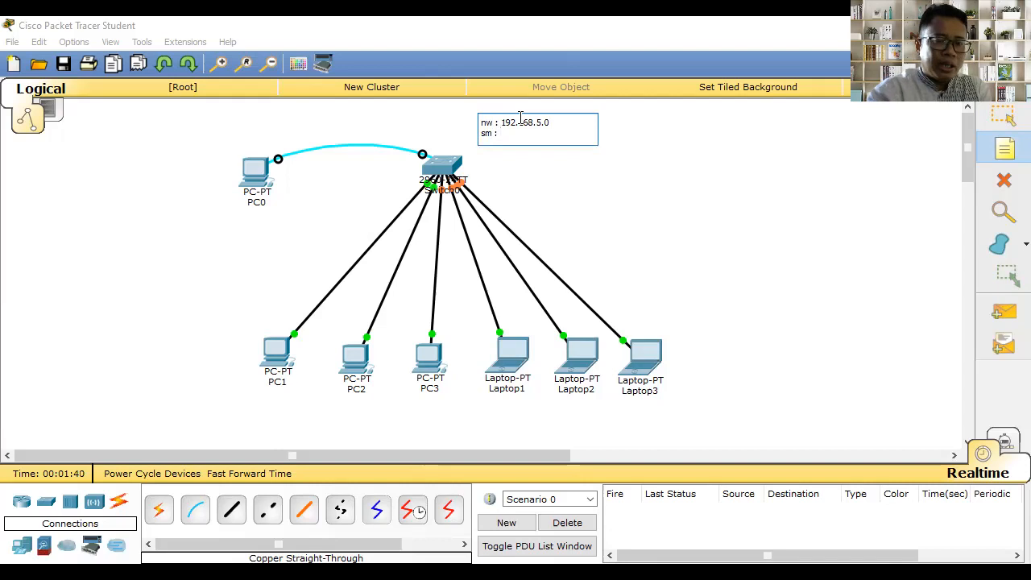
text(: 255.255.255.0)
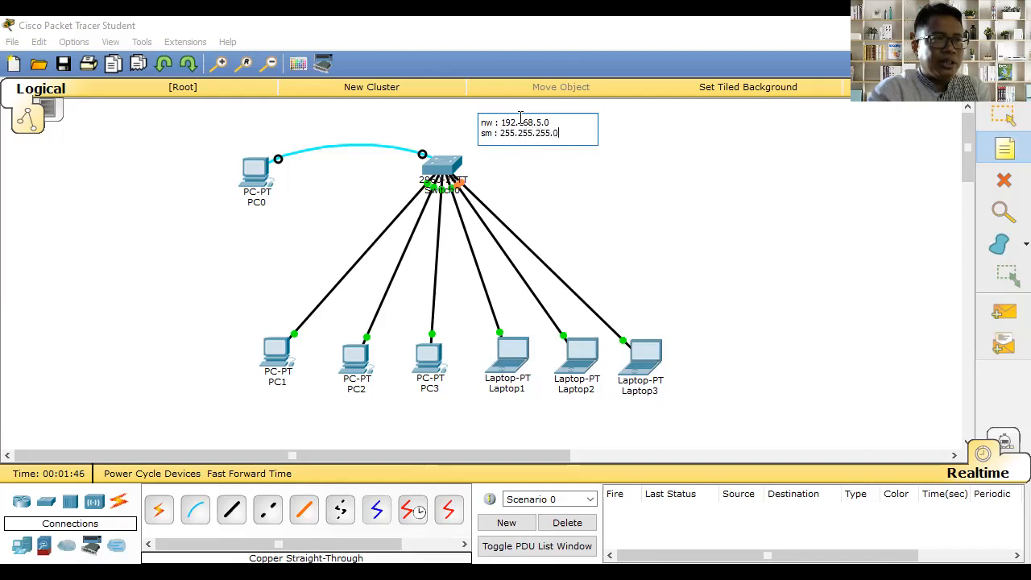
key(Return)
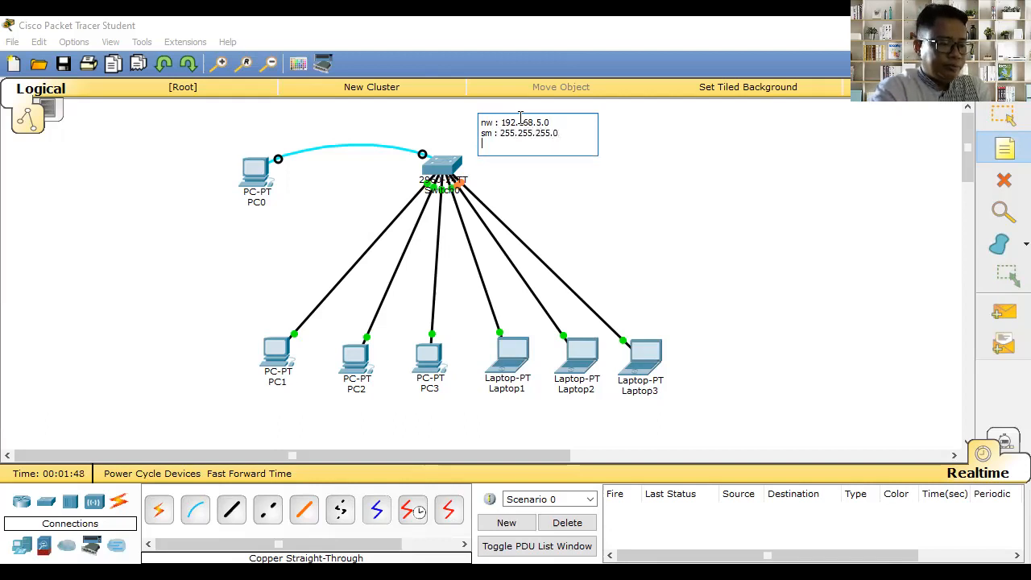
text(dns)
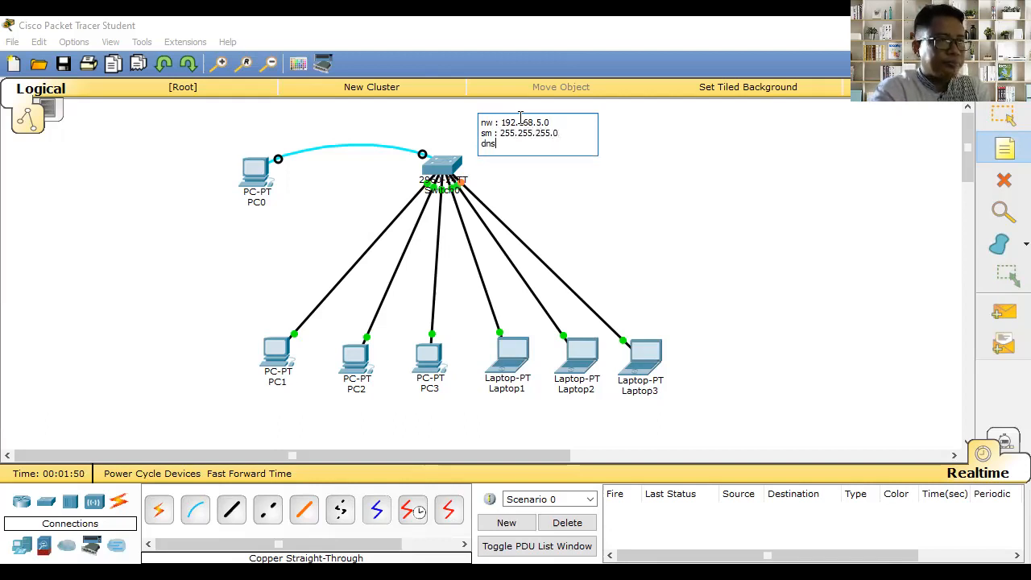
text( : 8.8)
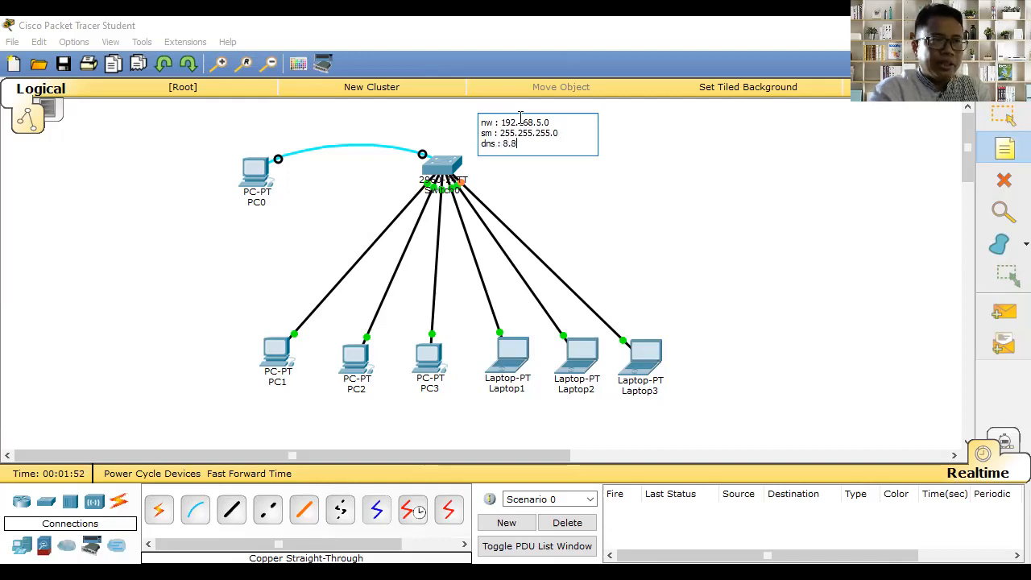
text(.8.8)
- Copy the network note's text into a second note beside the switch and replace the "nw" label with "ip switch"
key(ctrl+a)
key(ctrl+c)
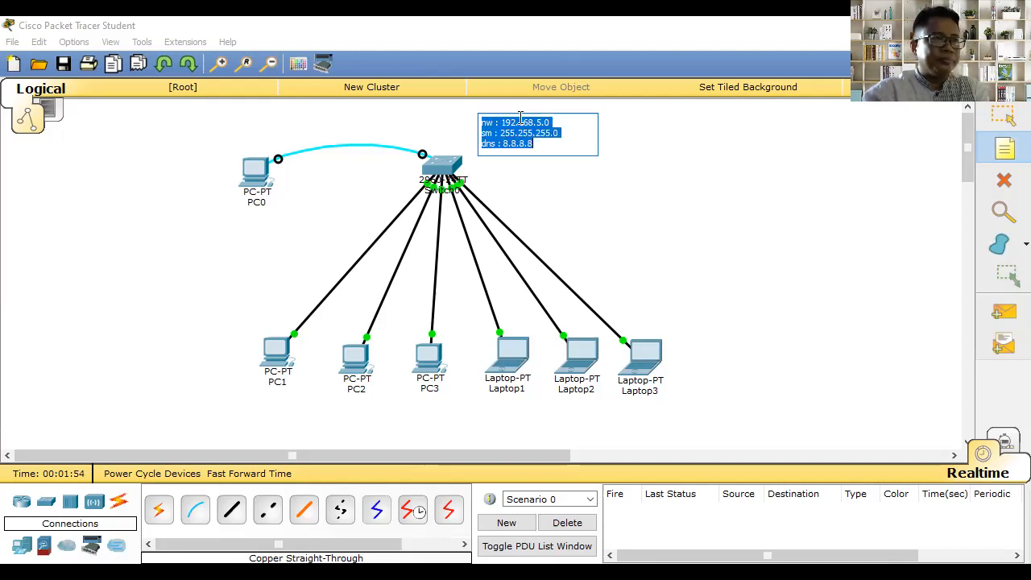
click(575, 187)
key(ctrl+v)
key(BackSpace)
text(ip switch)
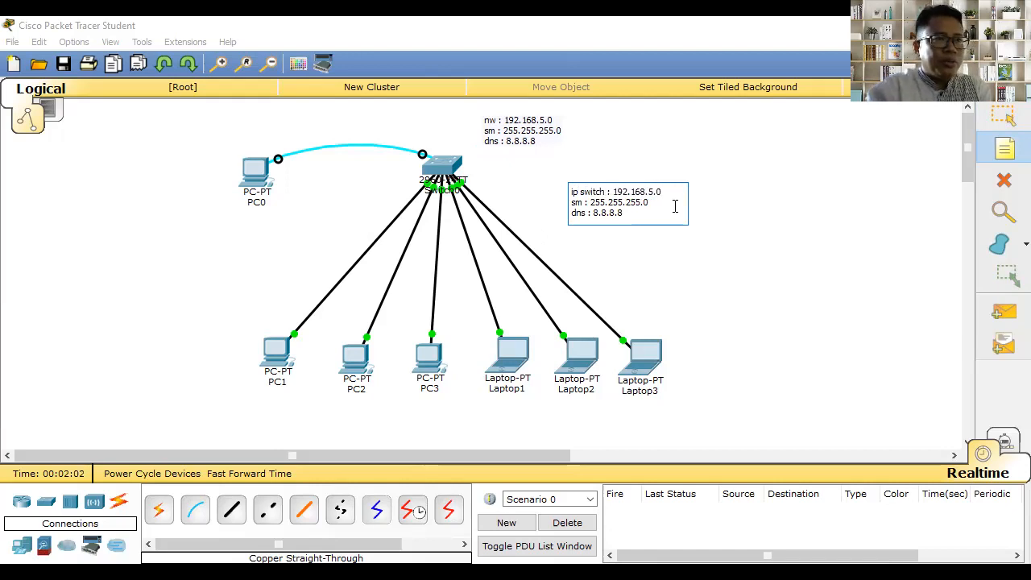
- Change the second note's switch address to 192.168.5.1 and remove its dns line
click(669, 191)
key(BackSpace)
text(1)
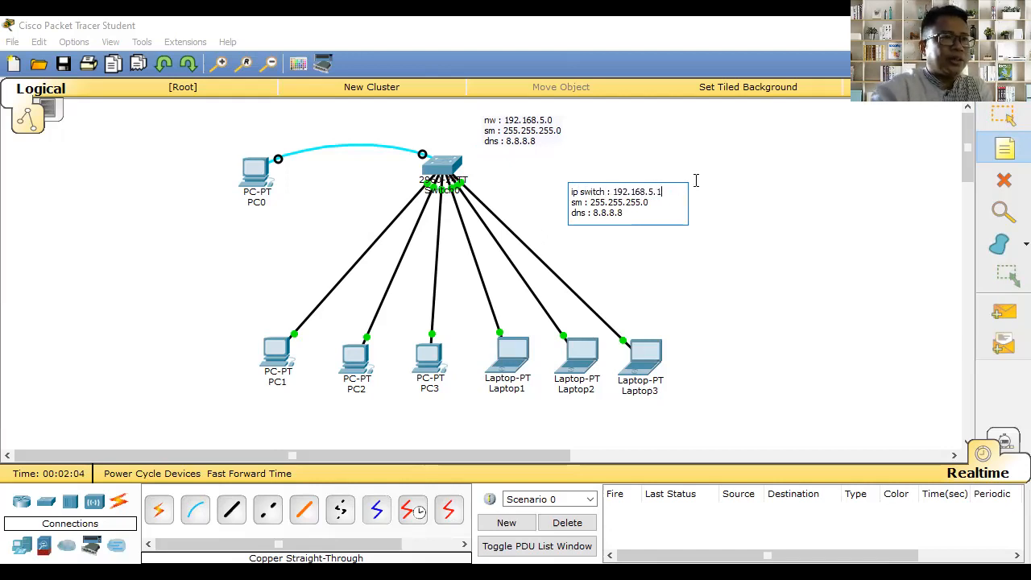
drag(632, 214, 560, 212)
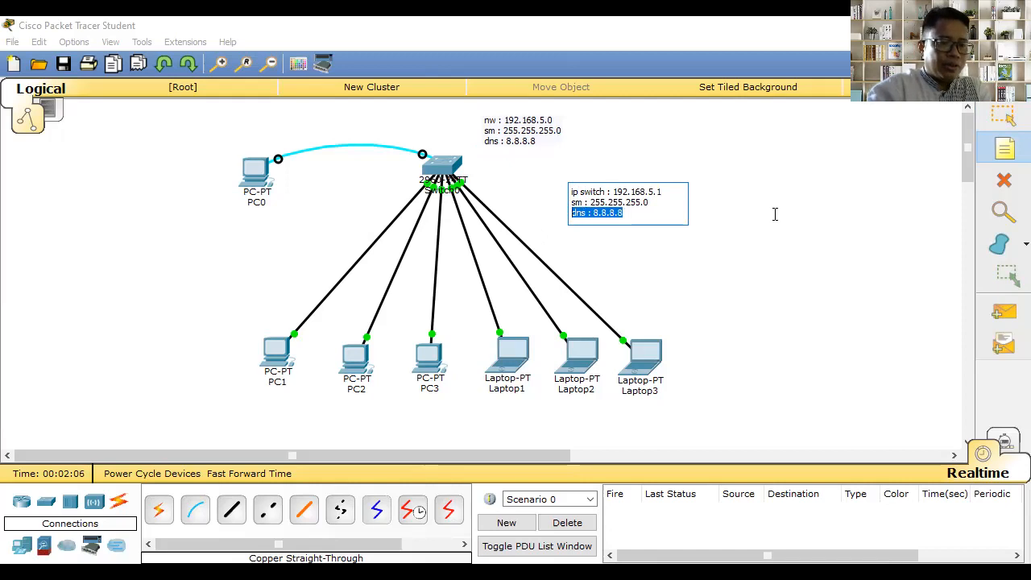
key(BackSpace)
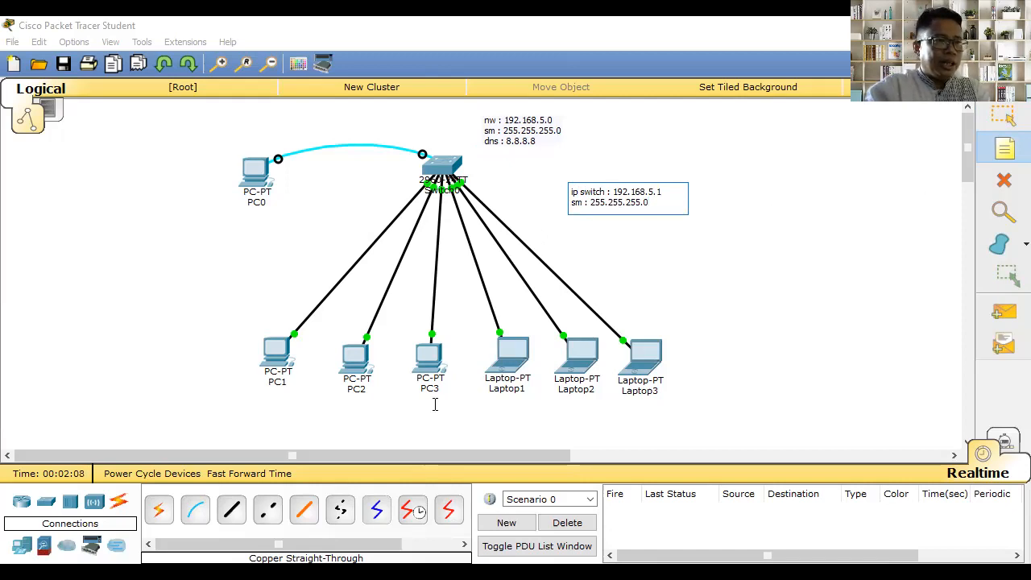
- Add the note "IP DHCP CLIENT" below the row of PCs and laptops, and leave note placement
click(421, 410)
text(IP DHCP CLIENT)
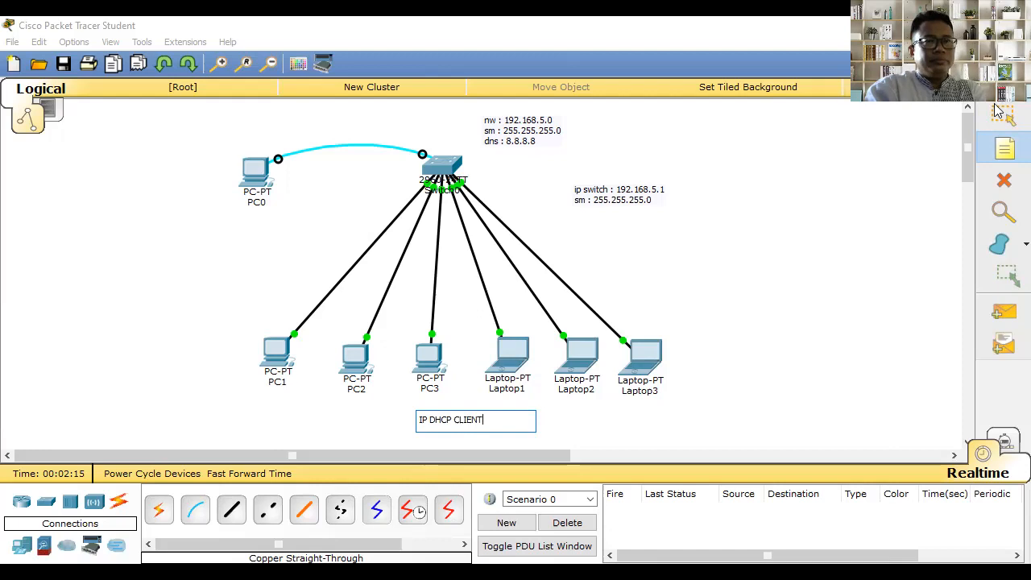
click(1001, 117)
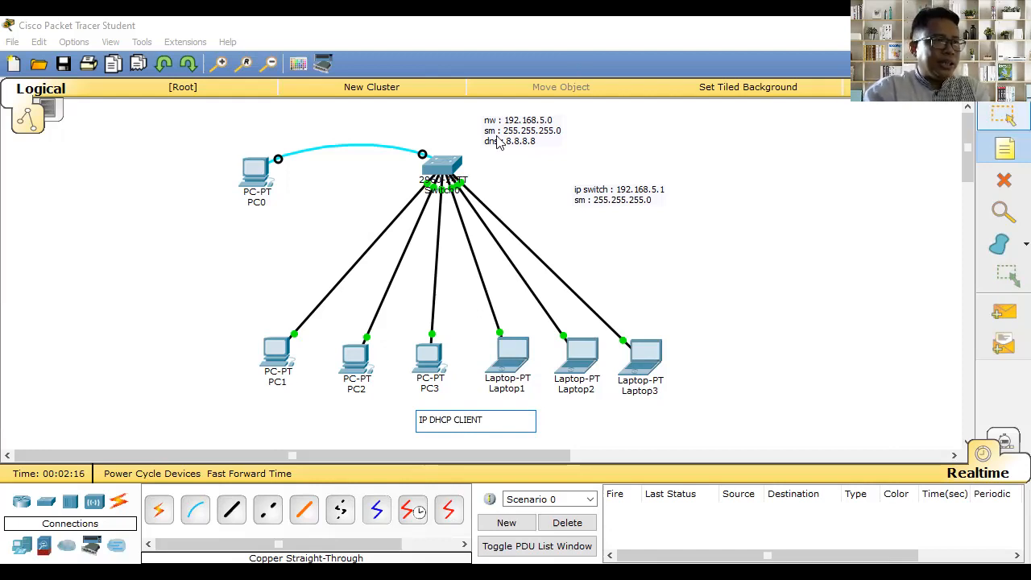
key(Escape)
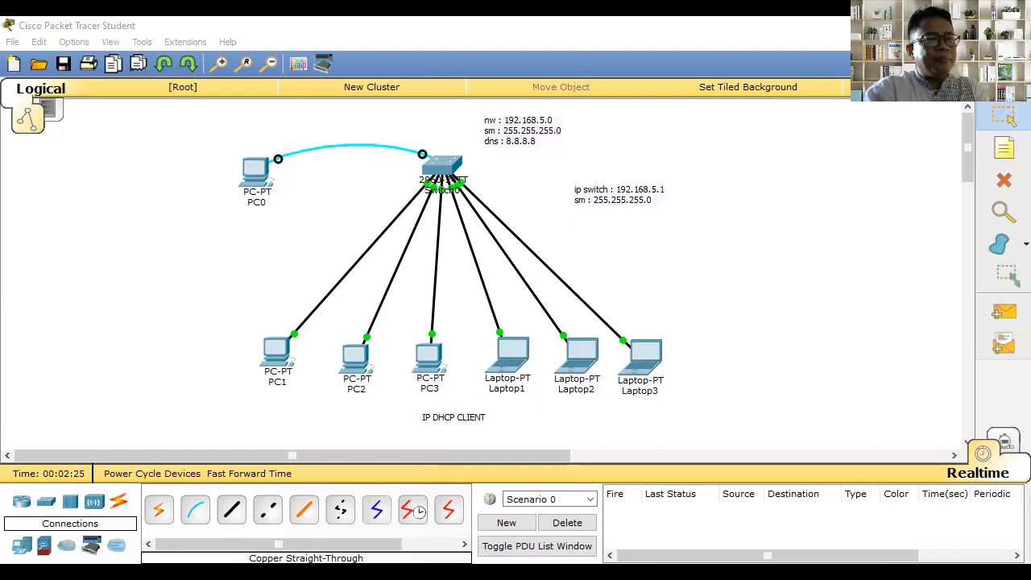
click(232, 217)
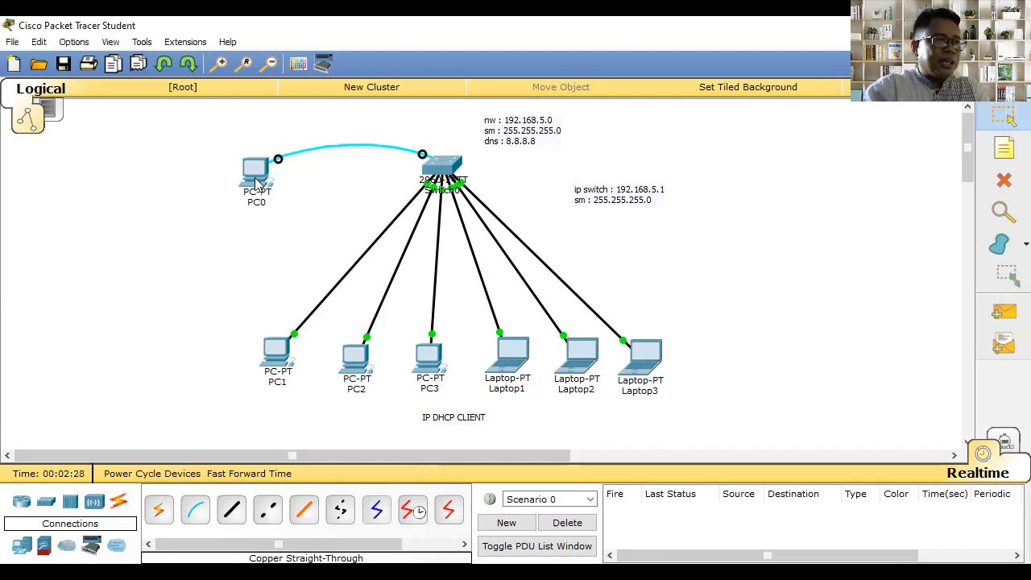
- Open a terminal session to the switch console from PC0, accepting the default port configuration, and bring up the switch prompt
click(254, 177)
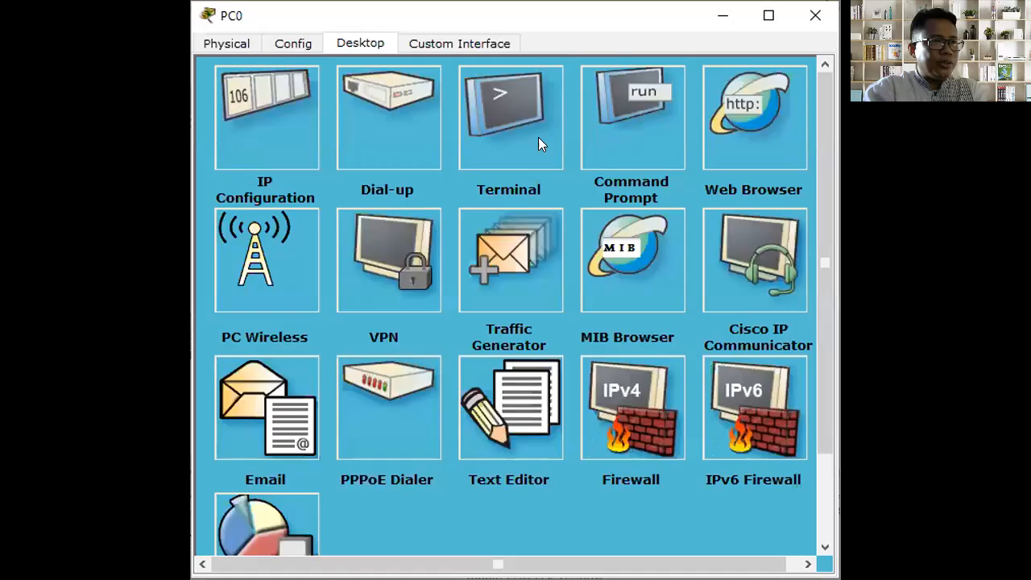
click(514, 112)
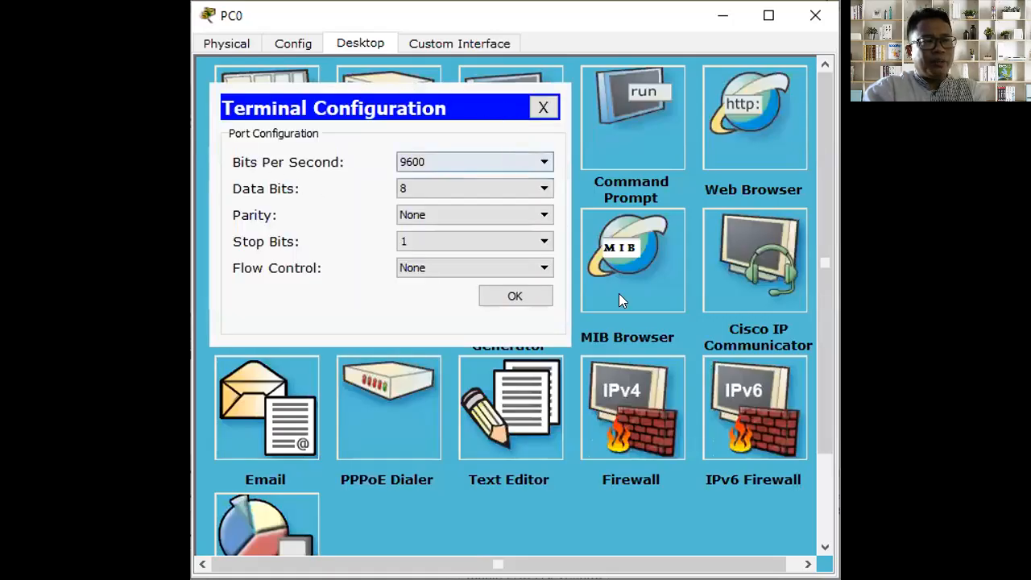
click(519, 296)
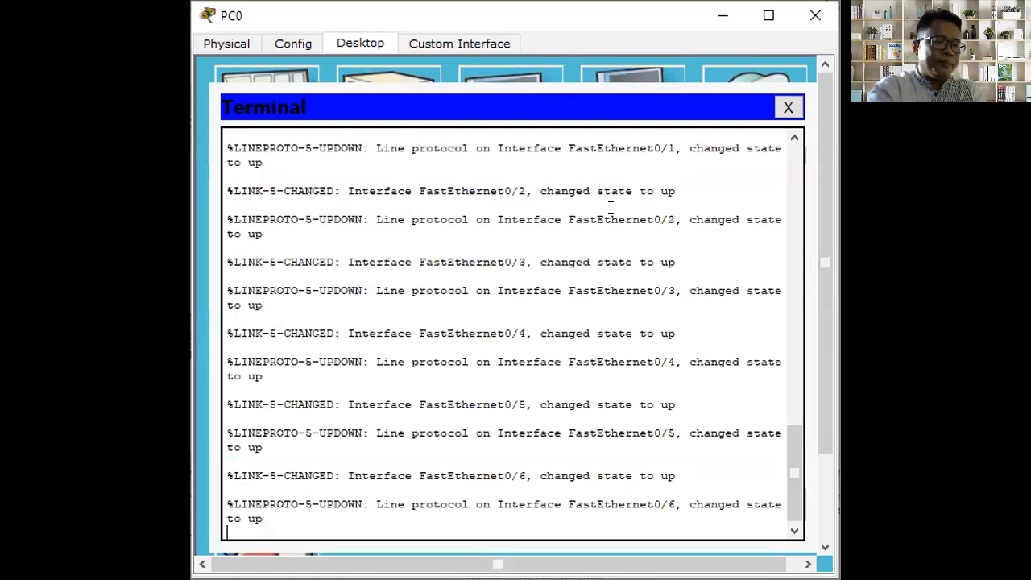
key(Return)
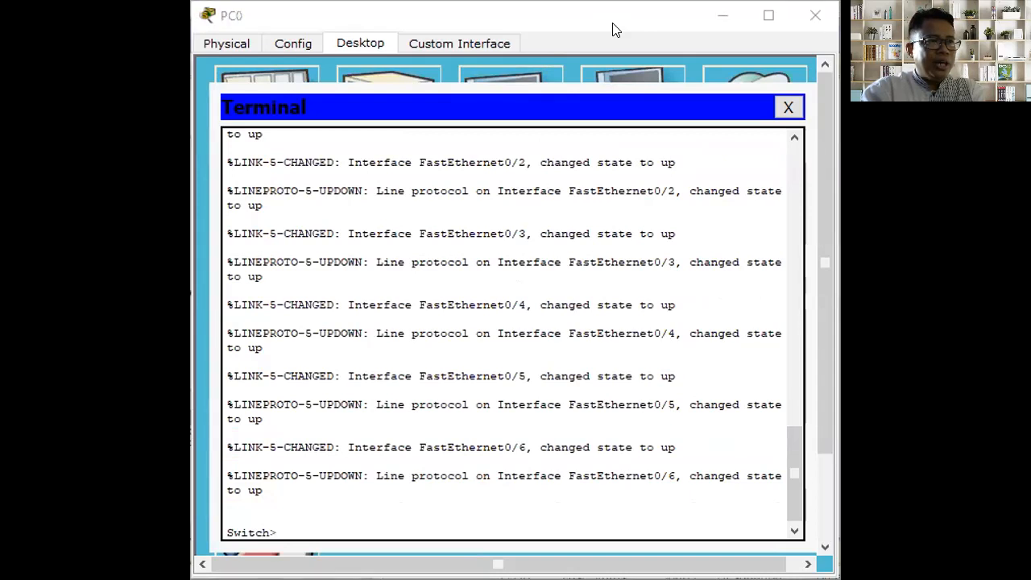
click(525, 39)
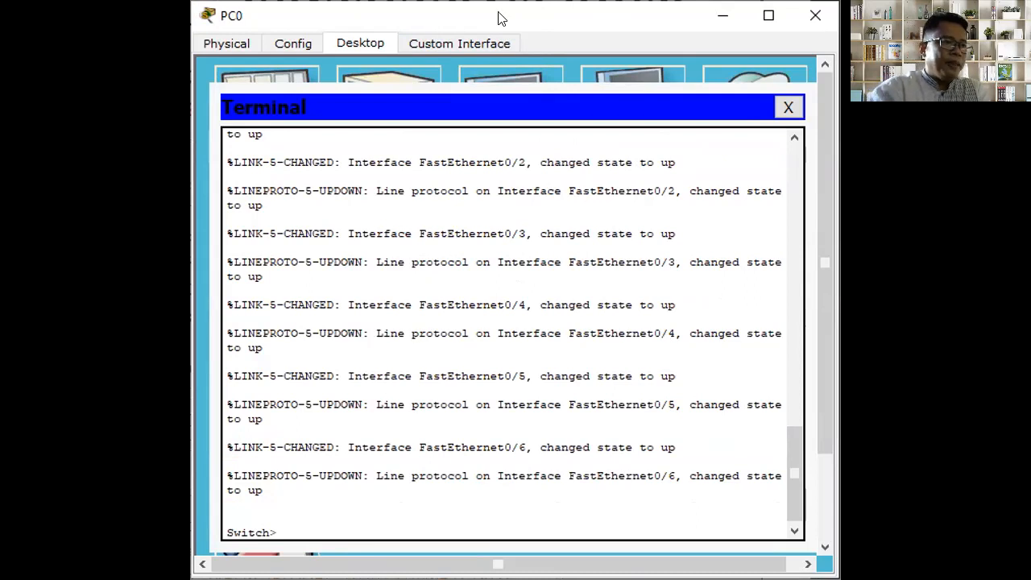
- Enter privileged mode with enable and go into global configuration with configure terminal
text(E)
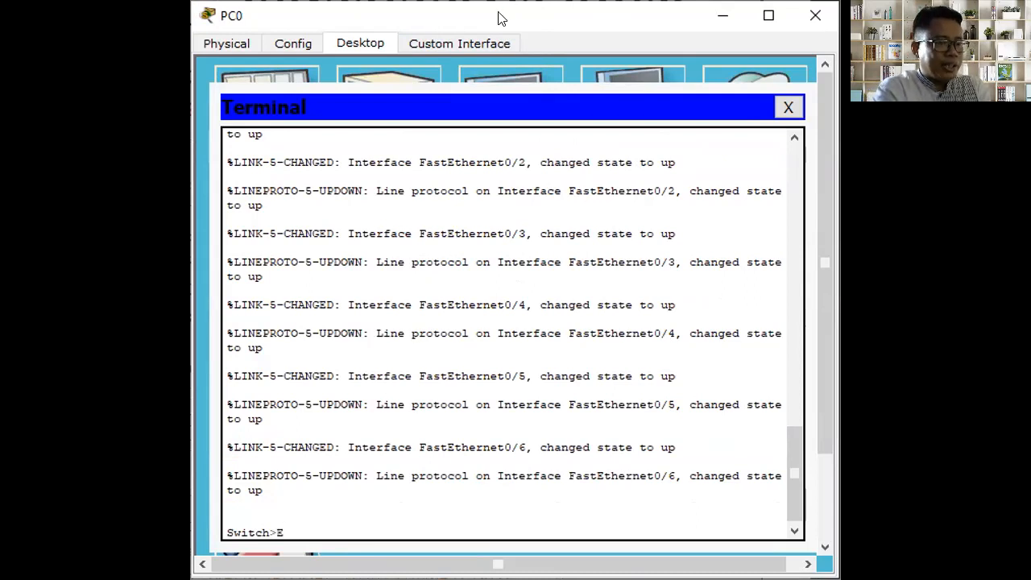
key(BackSpace)
text(ena)
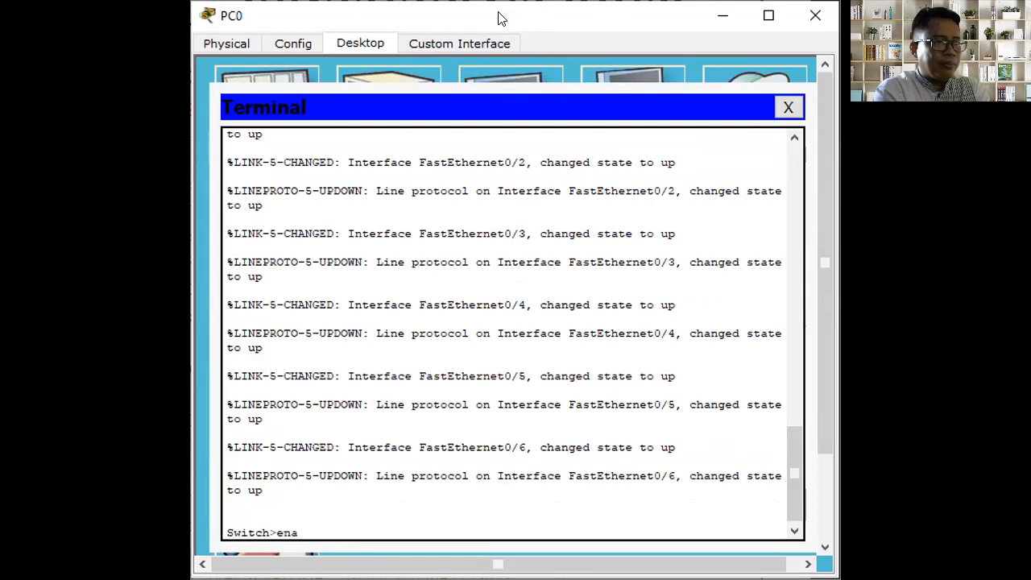
key(Tab)
key(Return)
text(conf)
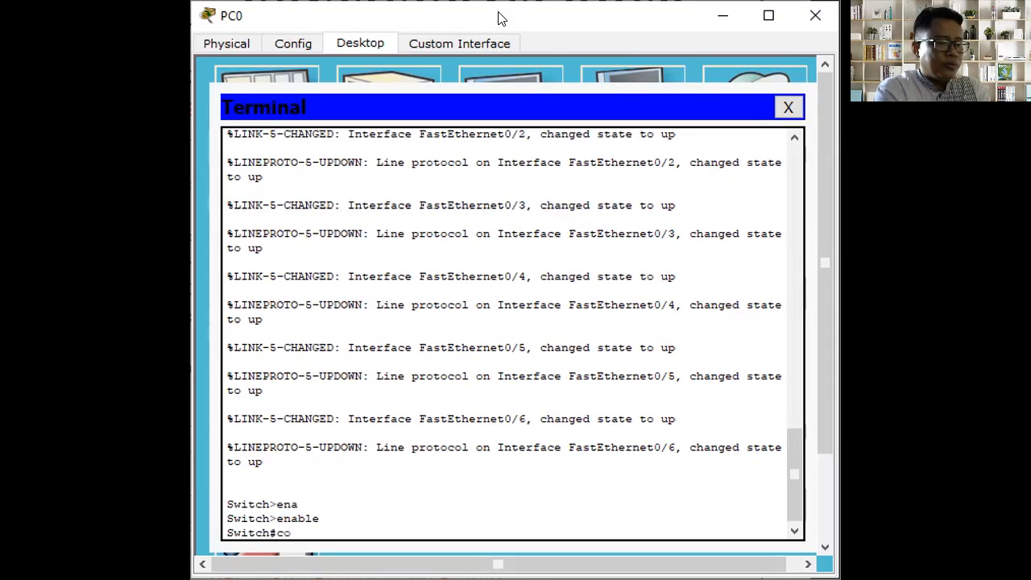
key(Tab)
text(ter)
key(Tab)
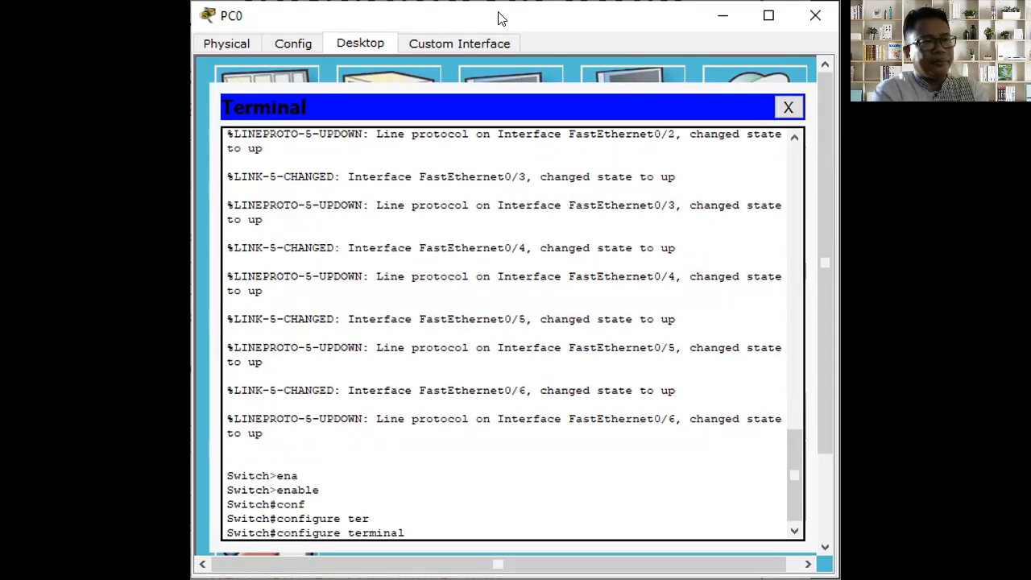
key(Return)
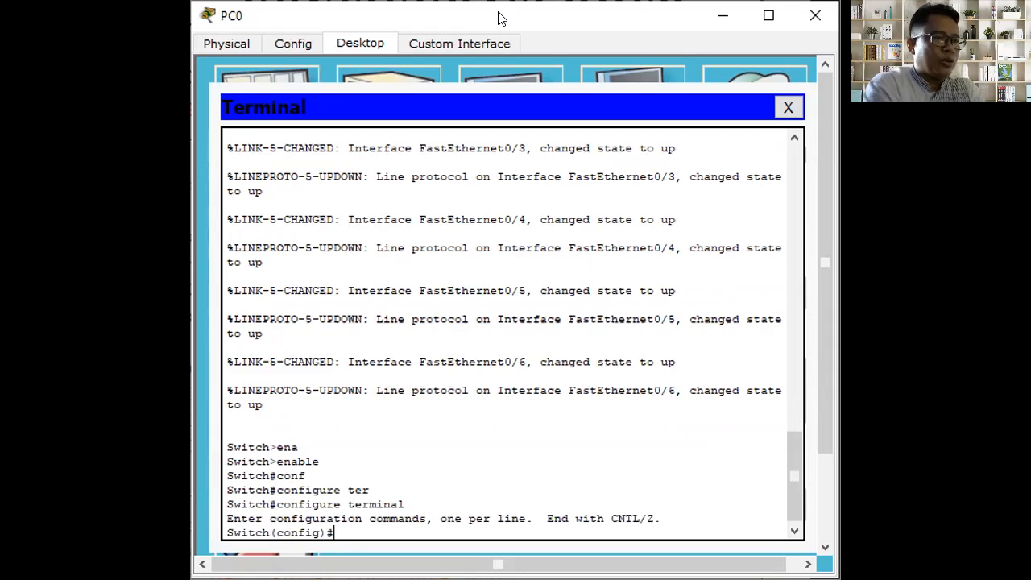
- Set the switch's hostname to sw-IT
text(hos)
key(Tab)
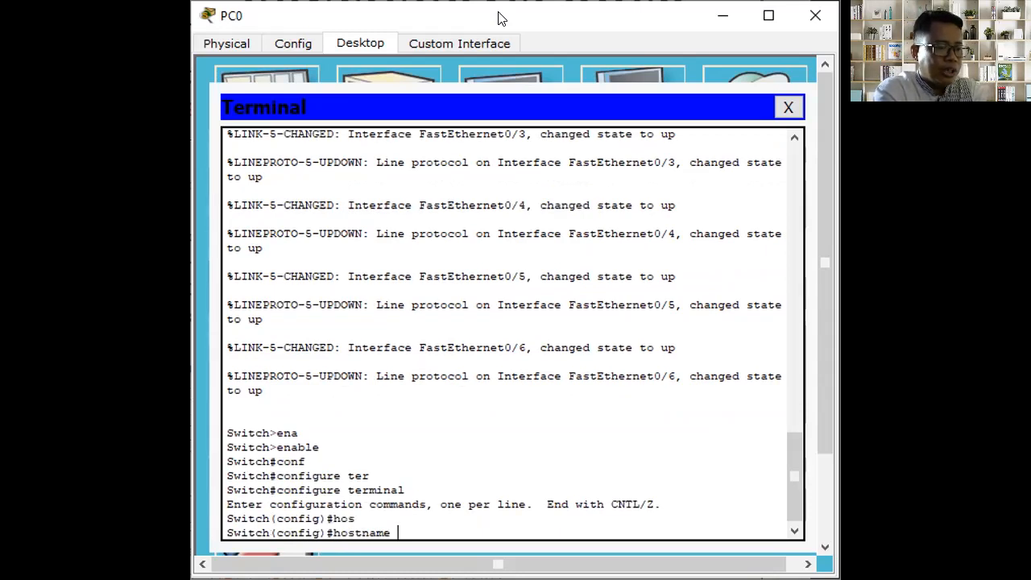
text(sw-)
text(IT)
key(Return)
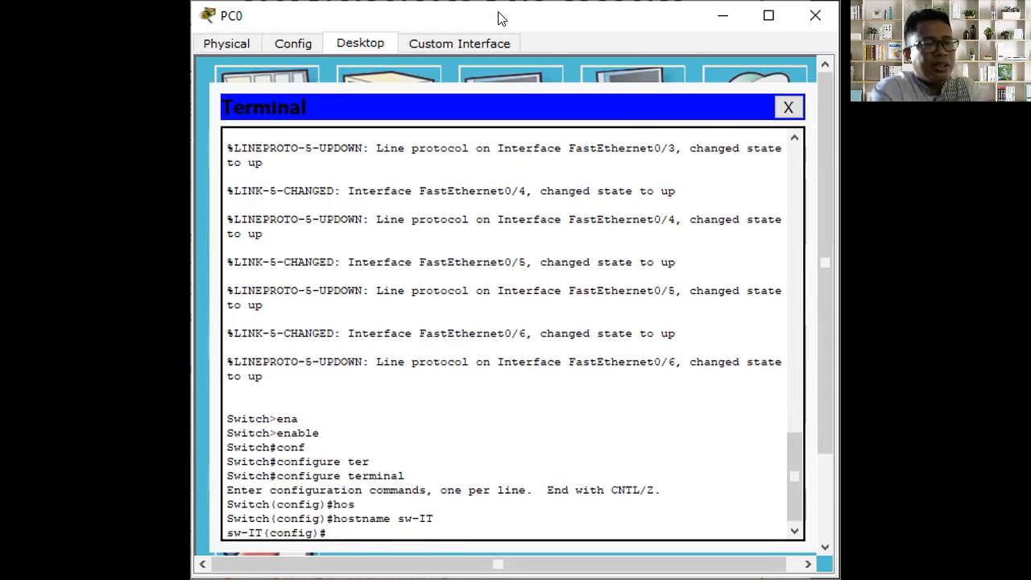
- Assign IP address 192.168.5.1 with subnet mask 255.255.255.0 to the switch's interface vlan 1
text(inter)
key(Tab)
text(vl)
key(Tab)
text(1)
key(Return)
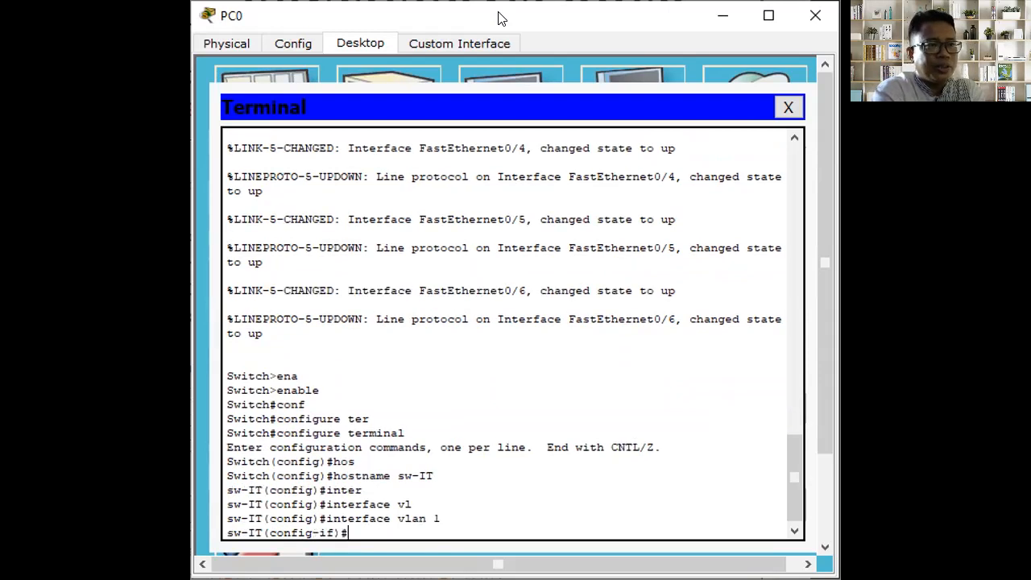
text(ip add)
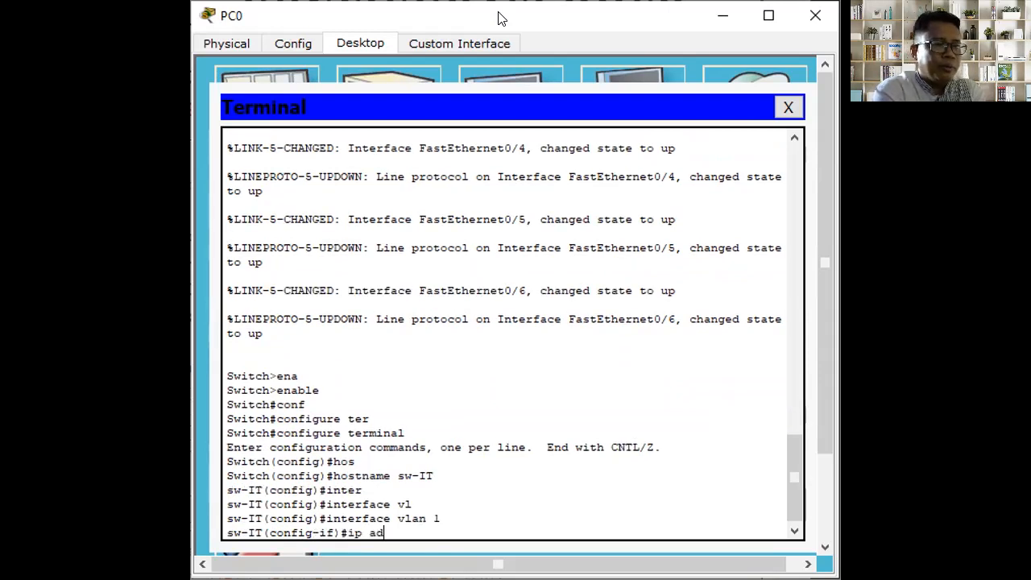
key(Tab)
text(192.16)
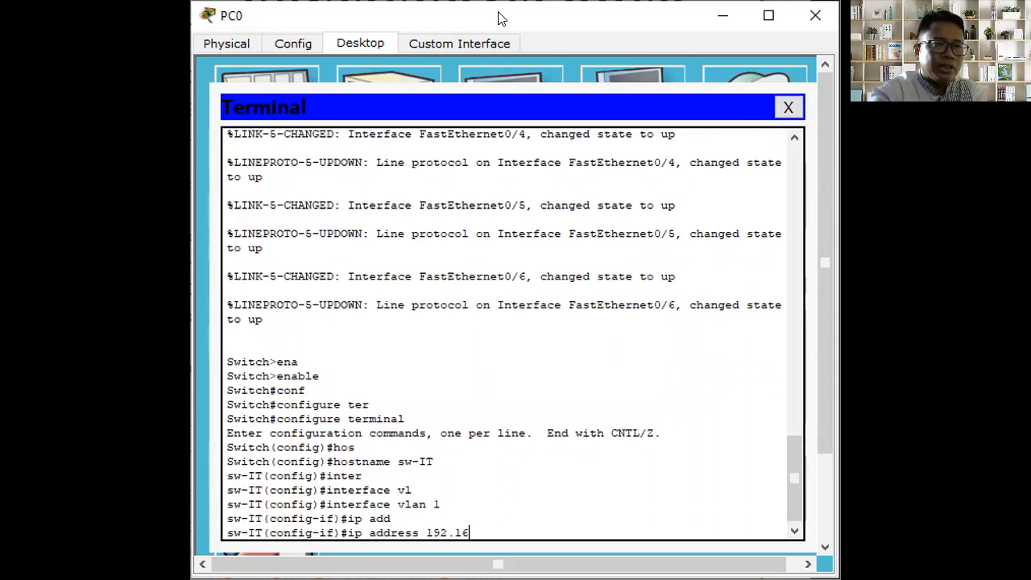
text(8.5.)
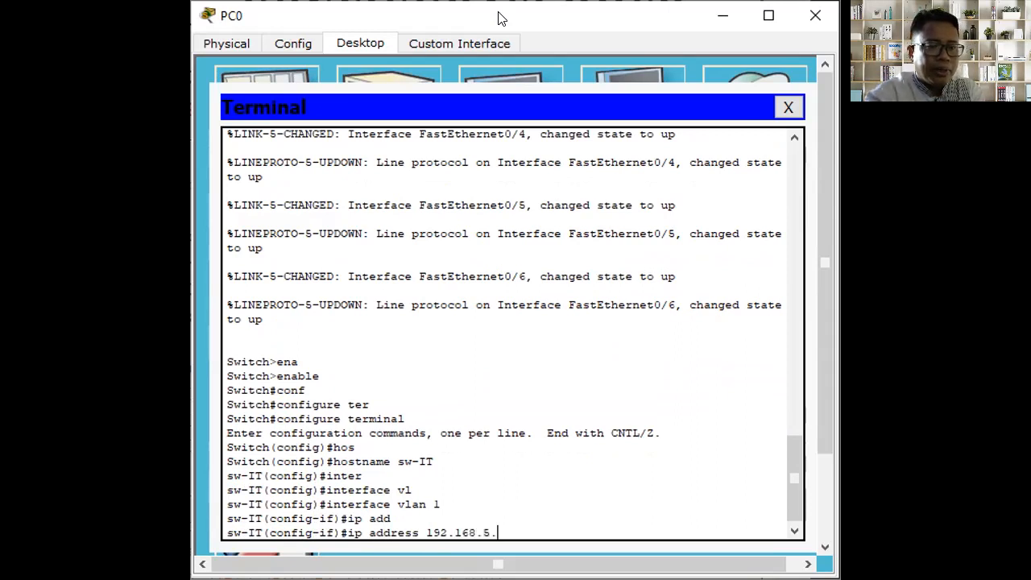
text(1 255.2)
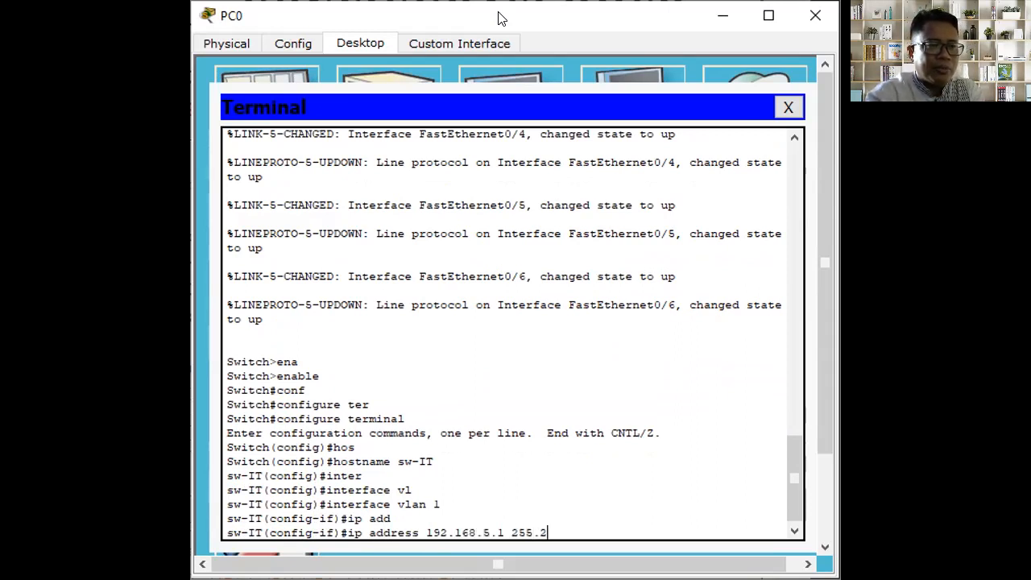
text(55.255.0)
key(Return)
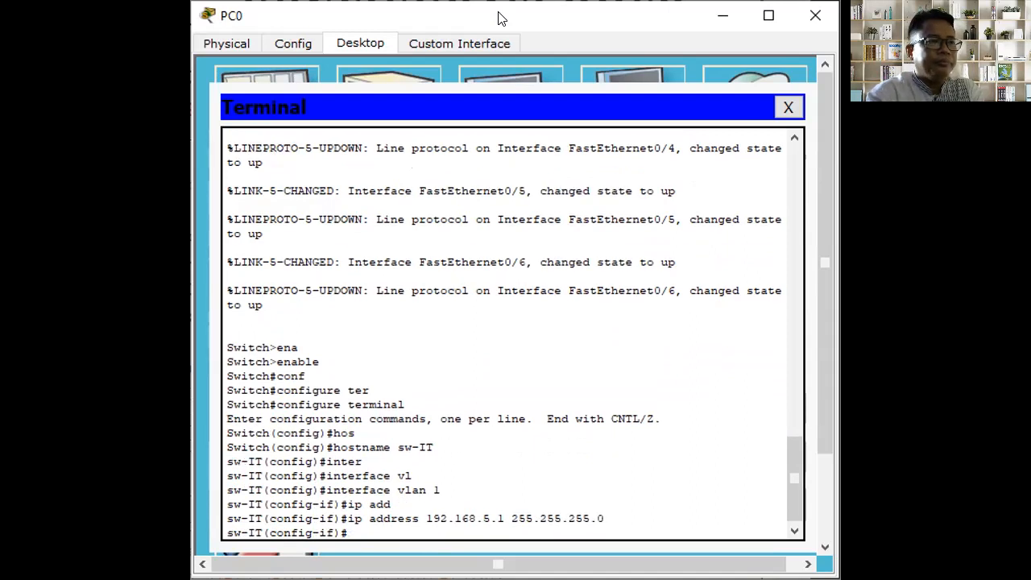
- Enable the VLAN 1 interface with no shutdown and exit to global configuration
text(no sh)
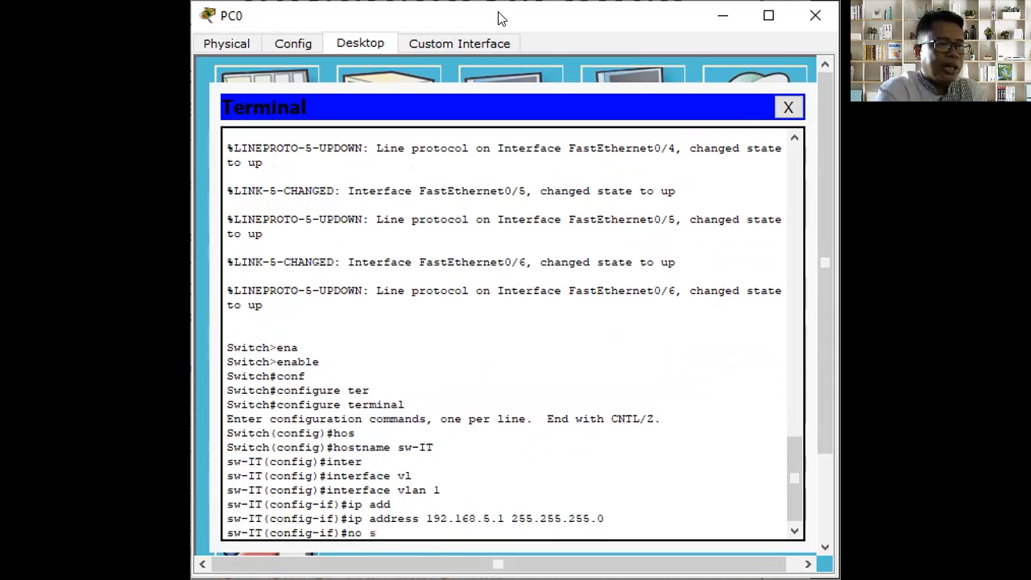
key(Tab)
key(Return)
key(Return)
text(exit)
key(Return)
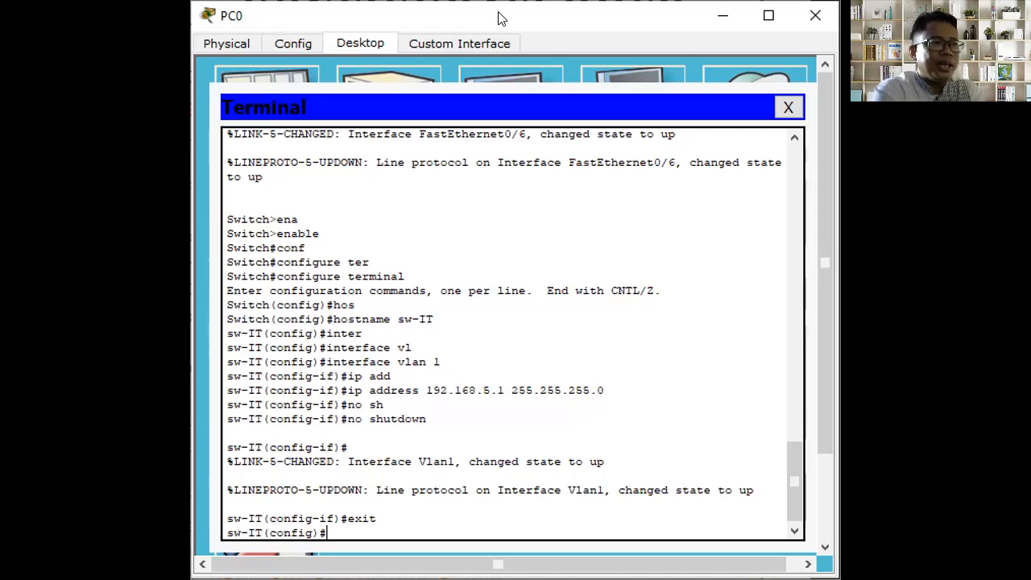
- Create a DHCP pool named sw-it on the switch
text(ip dh)
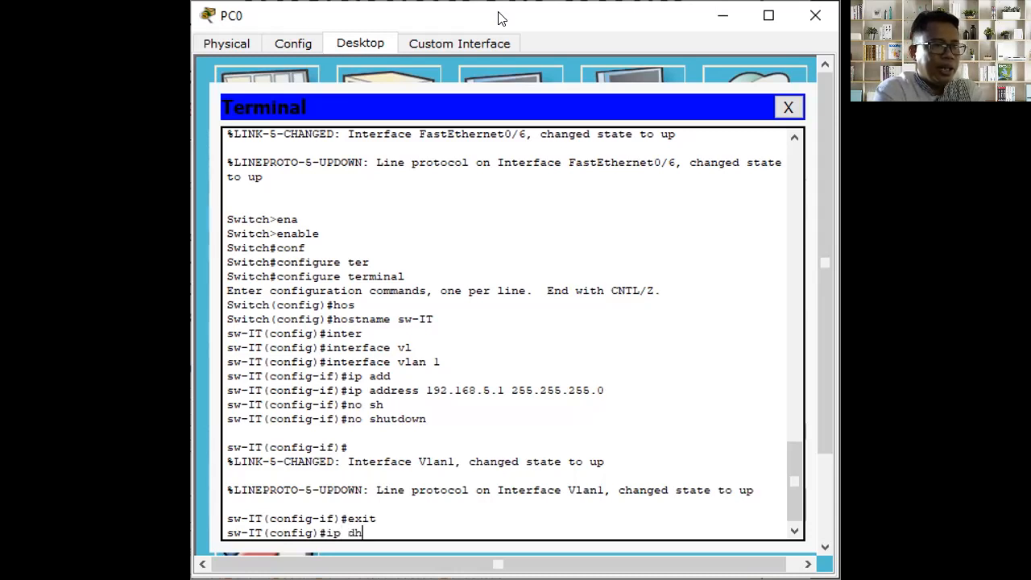
key(Tab)
text(p)
key(Tab)
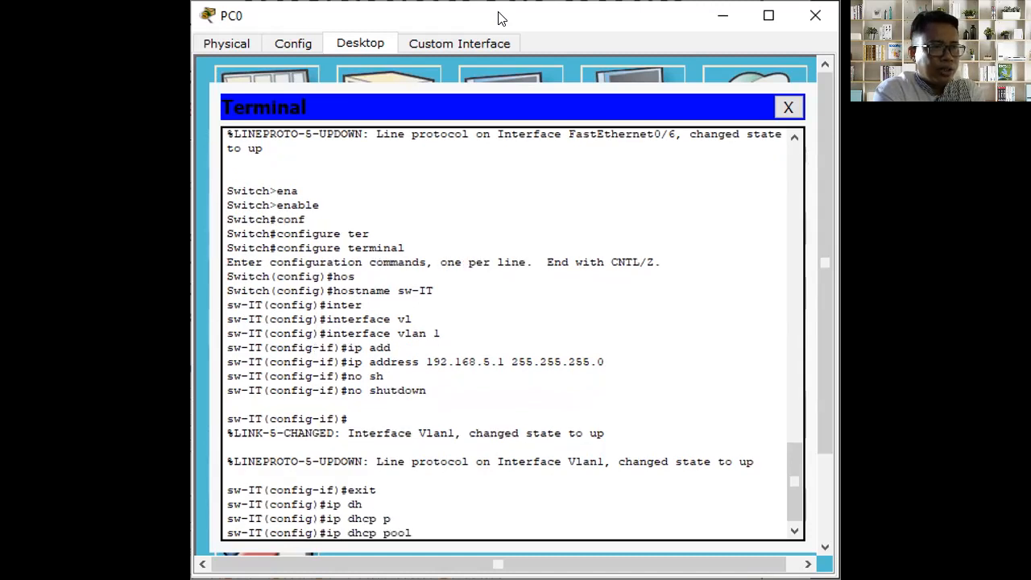
text(sw-it)
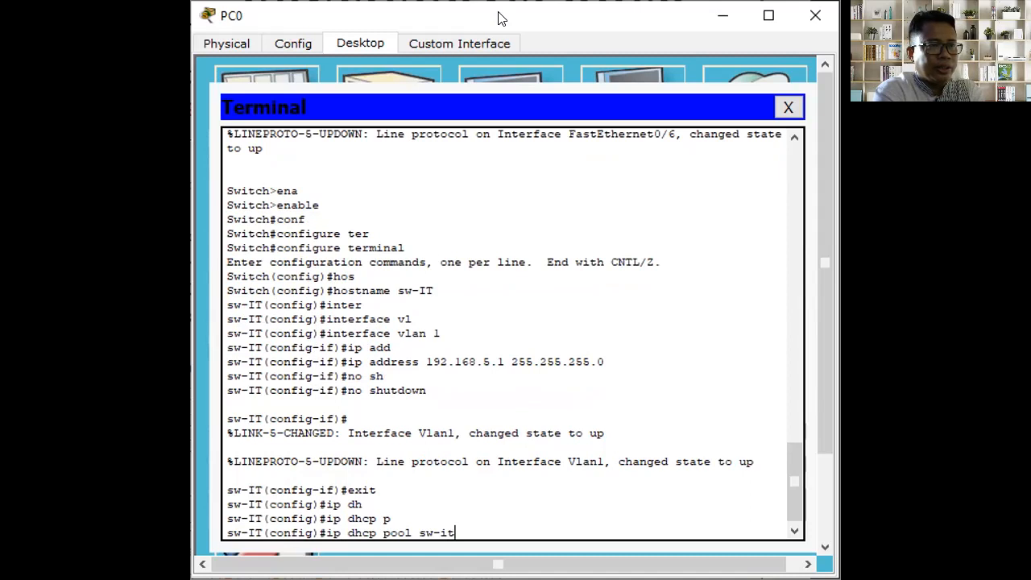
key(Return)
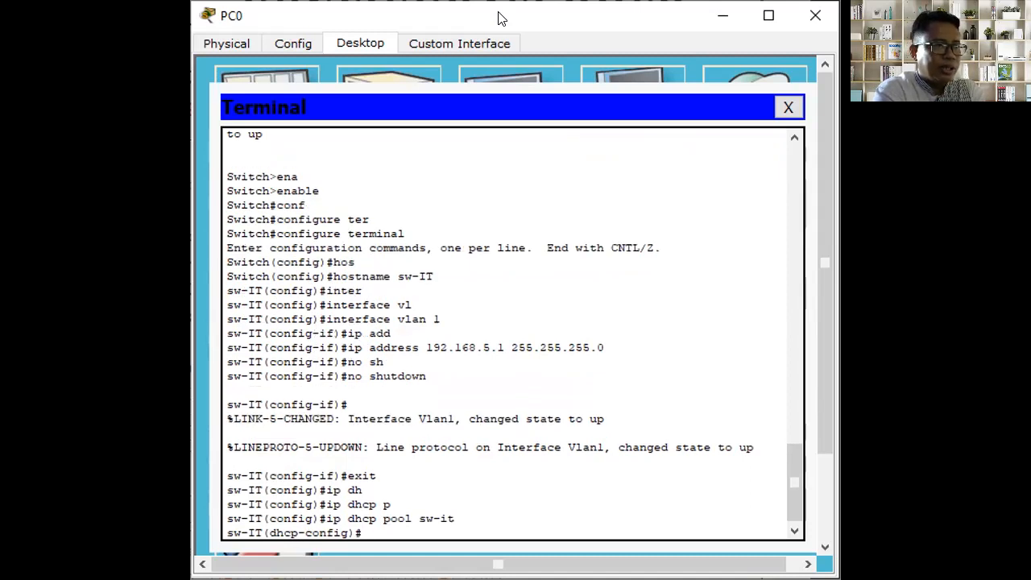
- Set the DHCP pool's network to 192.168.5.0 with mask 255.255.255.0
text(netw)
key(Tab)
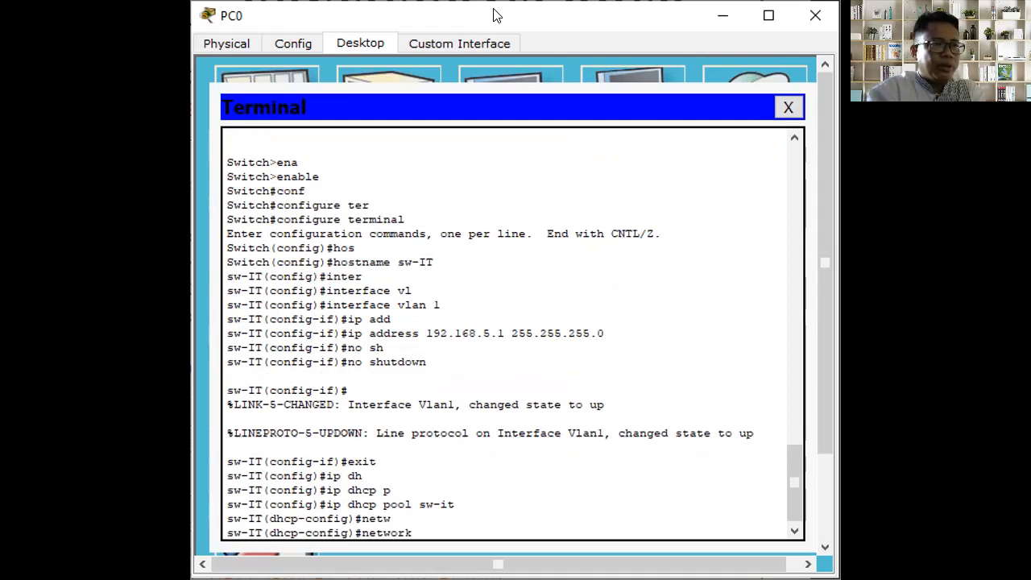
double_click(495, 15)
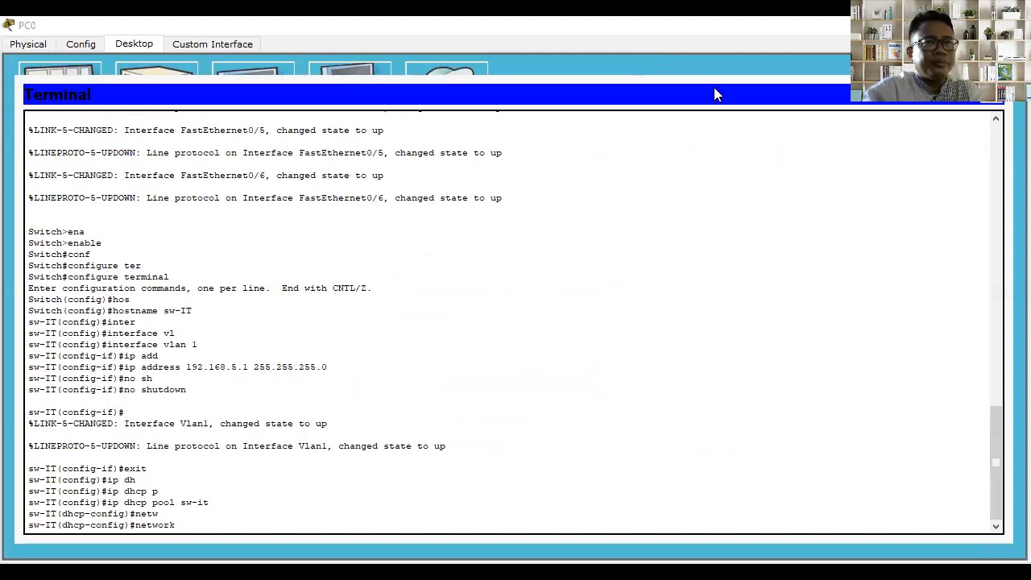
click(975, 25)
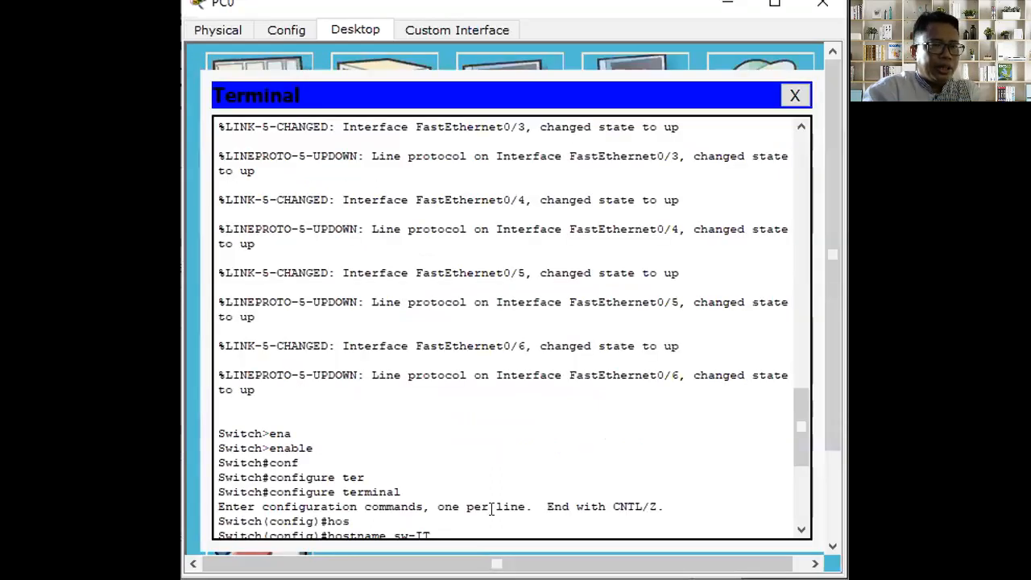
scroll(491, 511, down, 7)
text(192.168.)
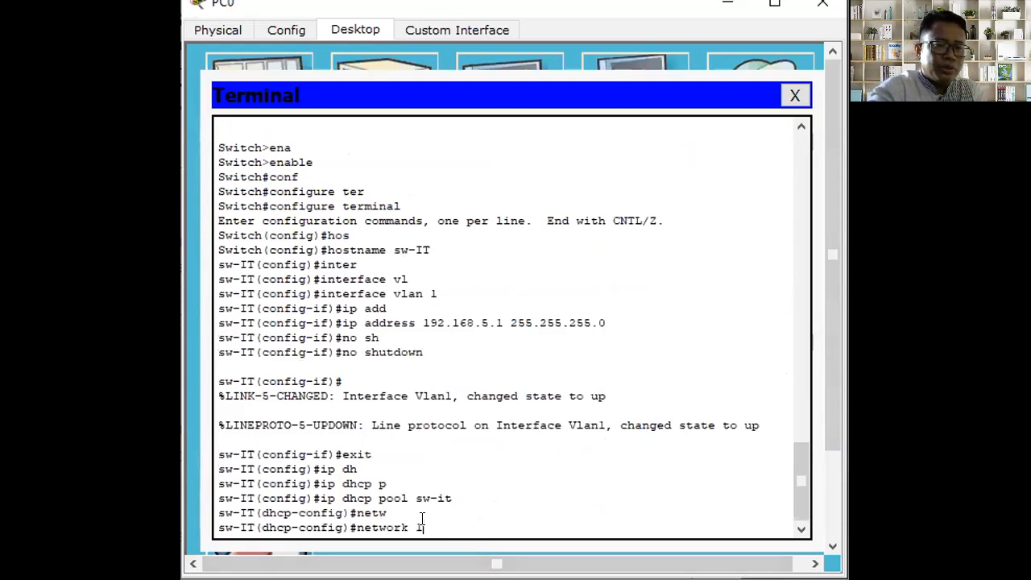
text(5.)
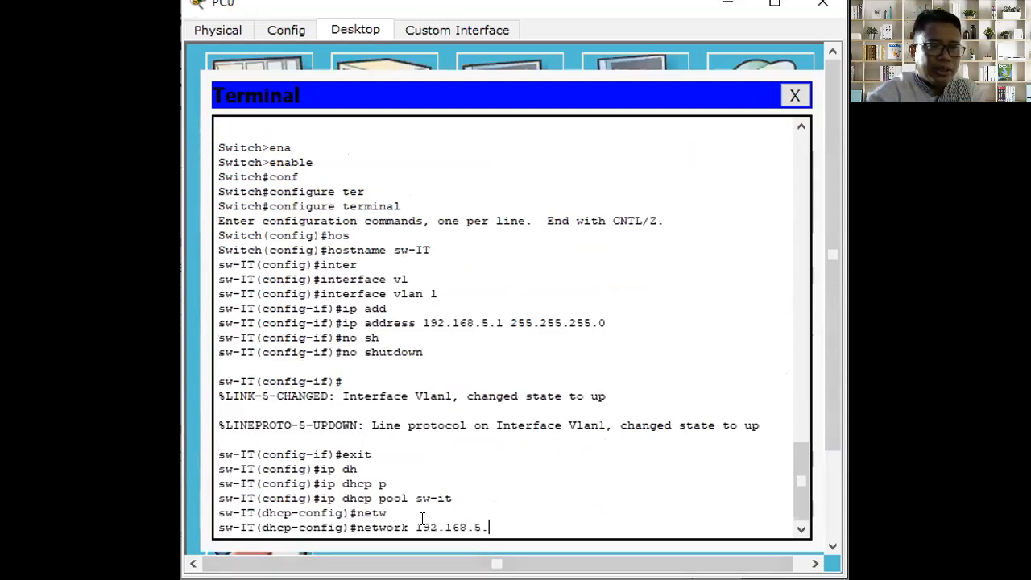
text(0 255.255.255.0)
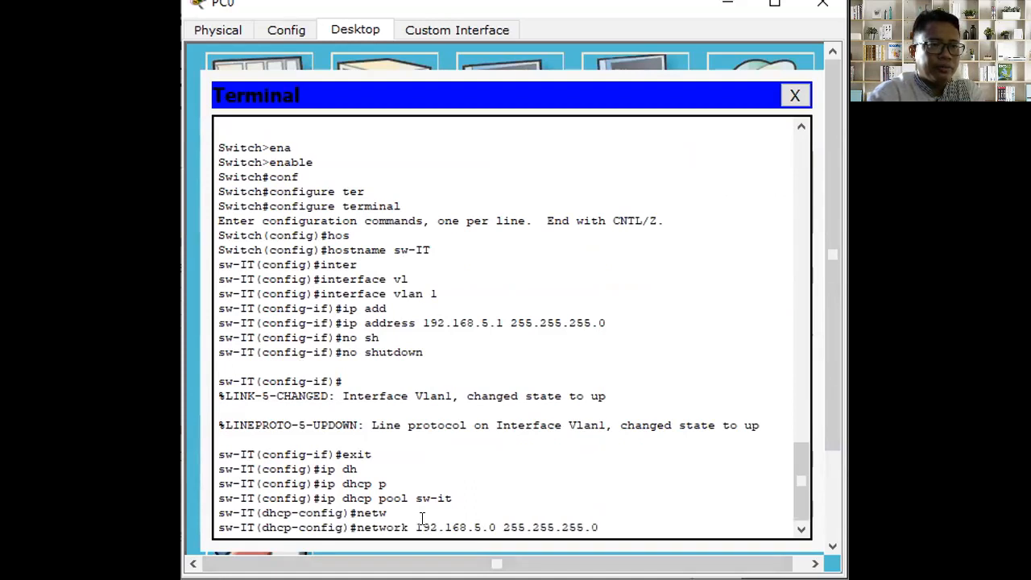
key(Return)
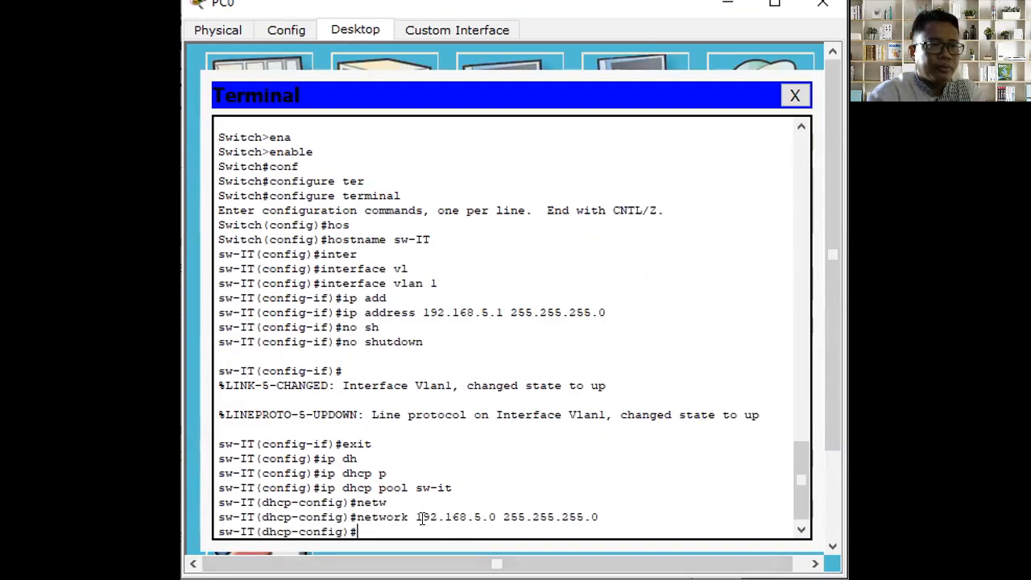
- Set the DHCP pool's default-router to 192.168.5.1
text(def)
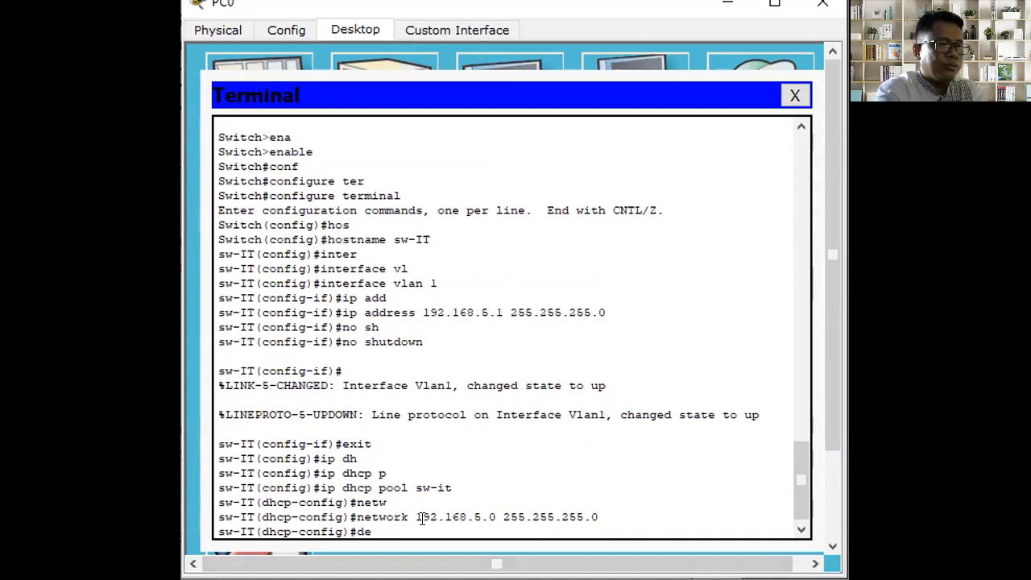
key(Tab)
text(192.)
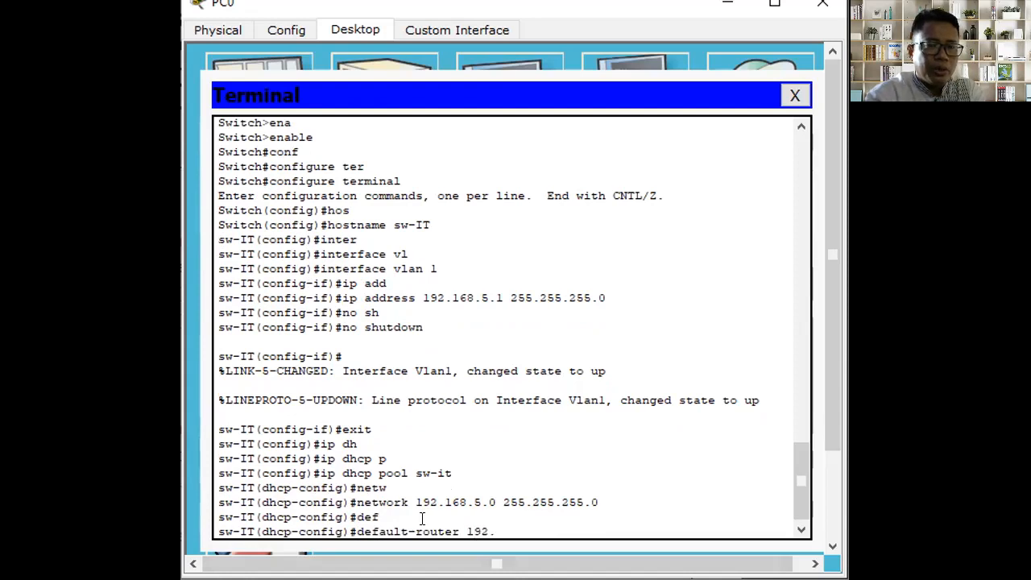
text(168.5.1)
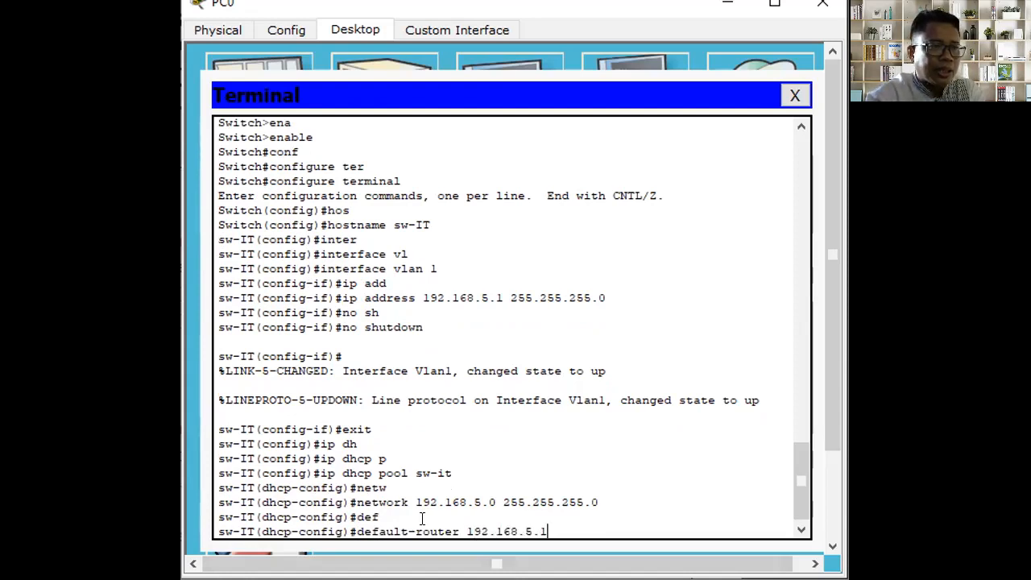
key(Return)
- Set the DHCP pool's DNS server to 8.8.8.8
text(dn)
text(s)
key(Tab)
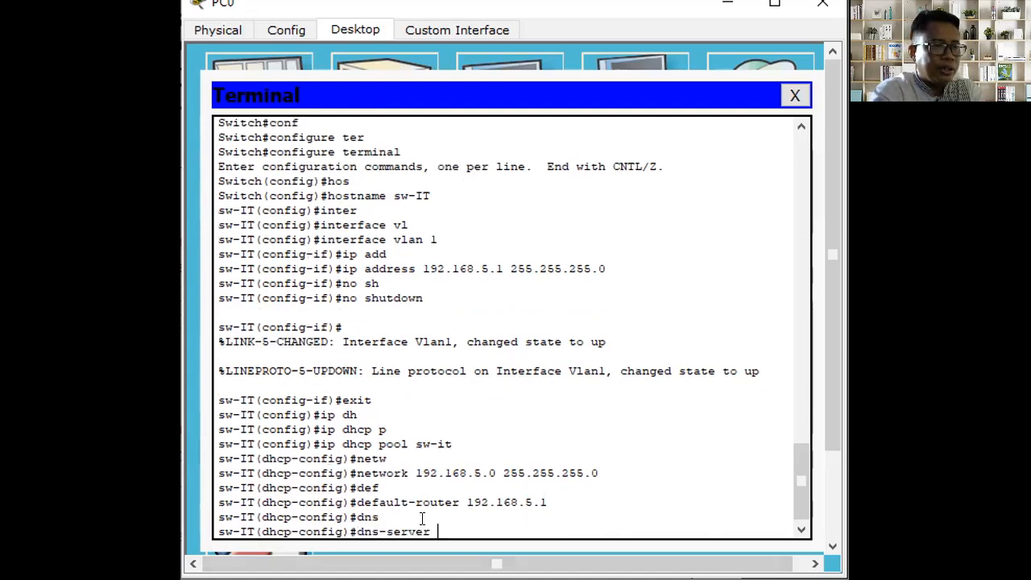
text(8.8.8.8)
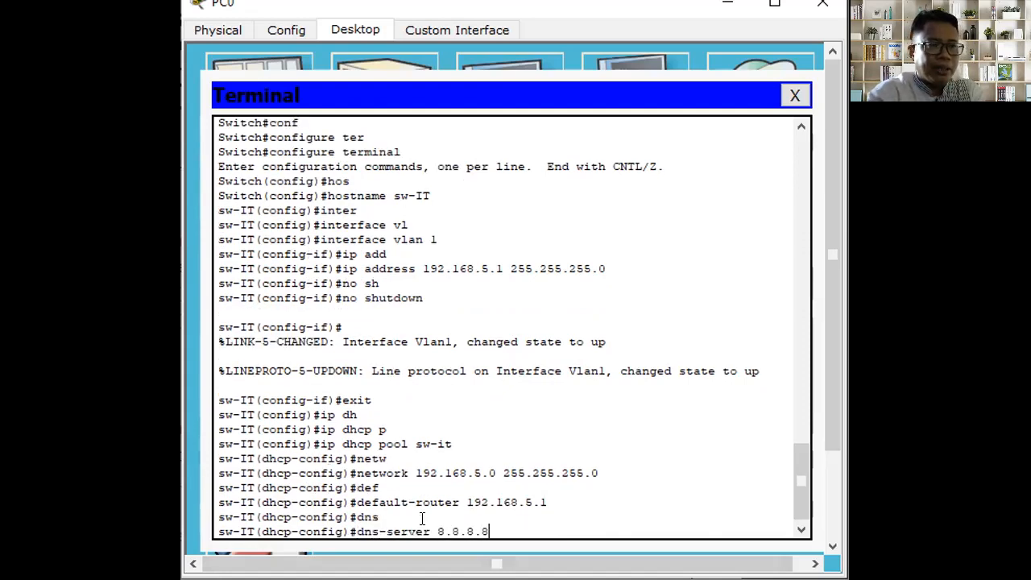
key(Return)
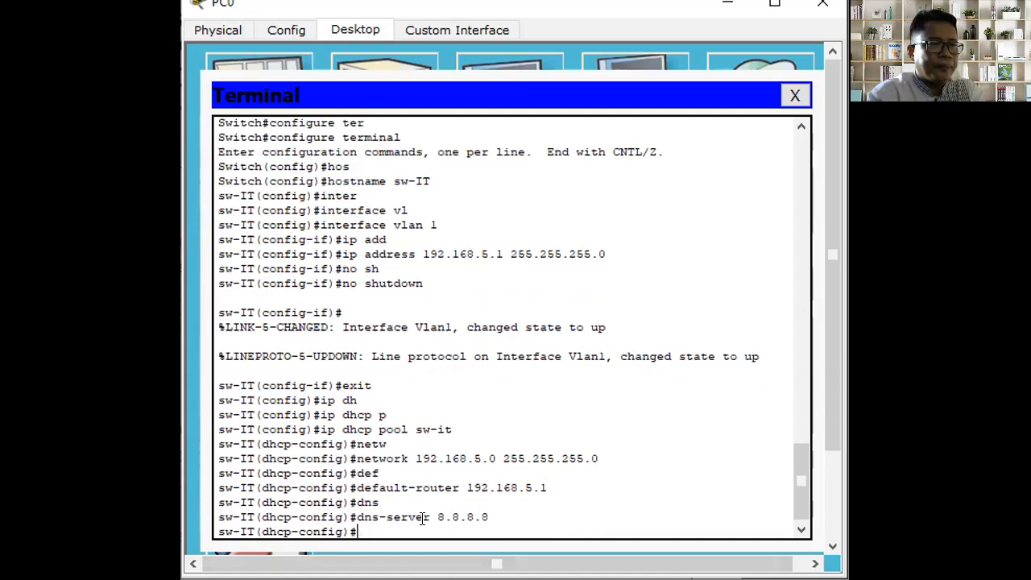
- Exit DHCP pool configuration and global configuration mode on the switch
text(exit')
key(Return)
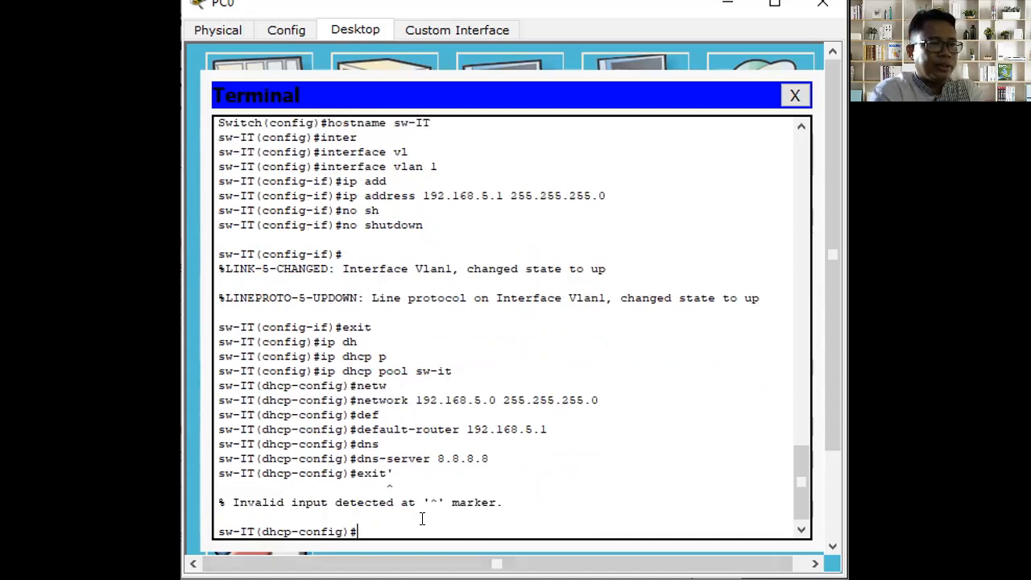
text(r)
key(BackSpace)
text(exit)
key(Return)
text(exit)
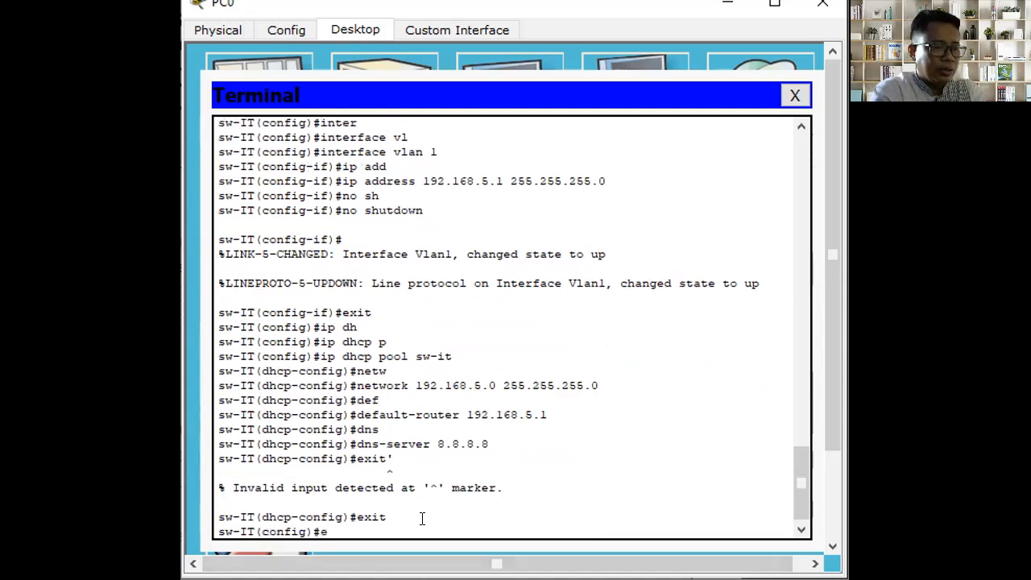
key(Return)
key(Return)
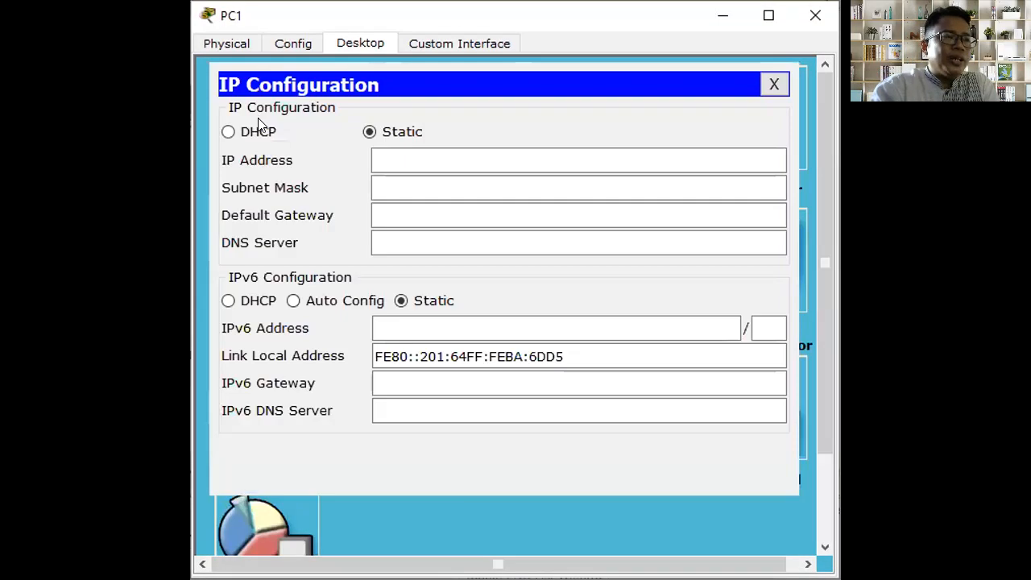
- Have PC1 and PC3 obtain their IPv4 settings through DHCP and close each IP configuration
click(249, 132)
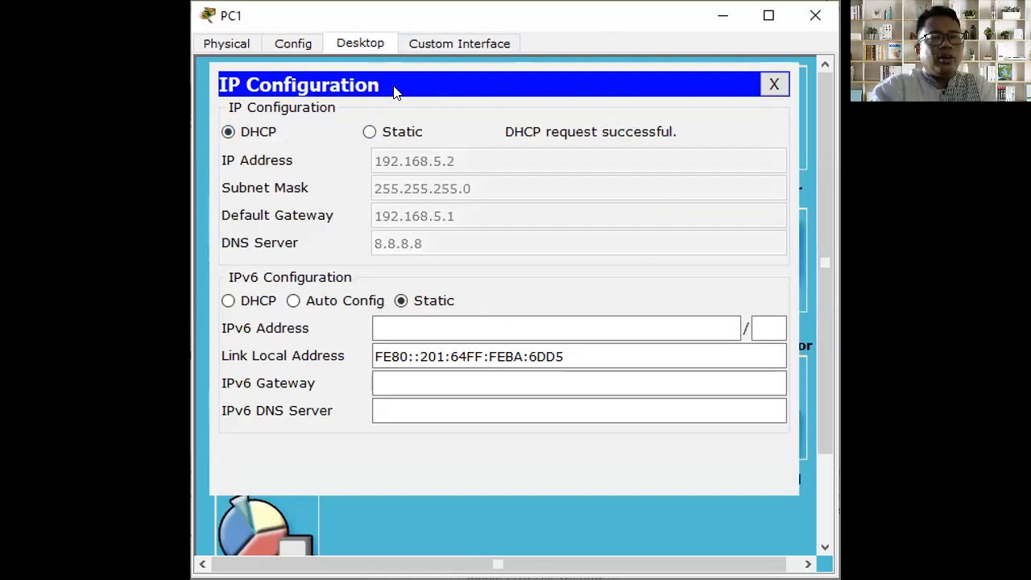
click(774, 84)
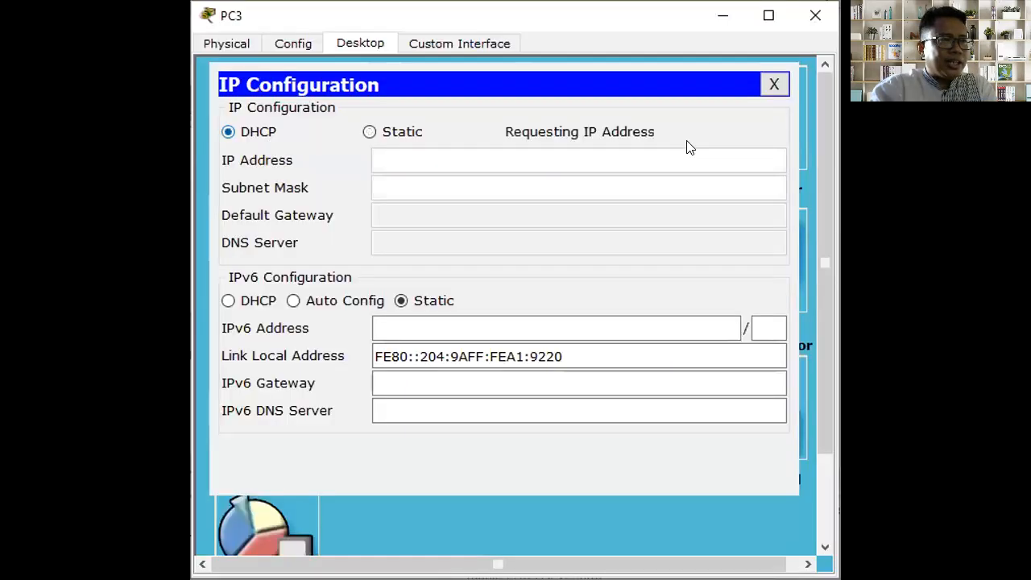
click(772, 86)
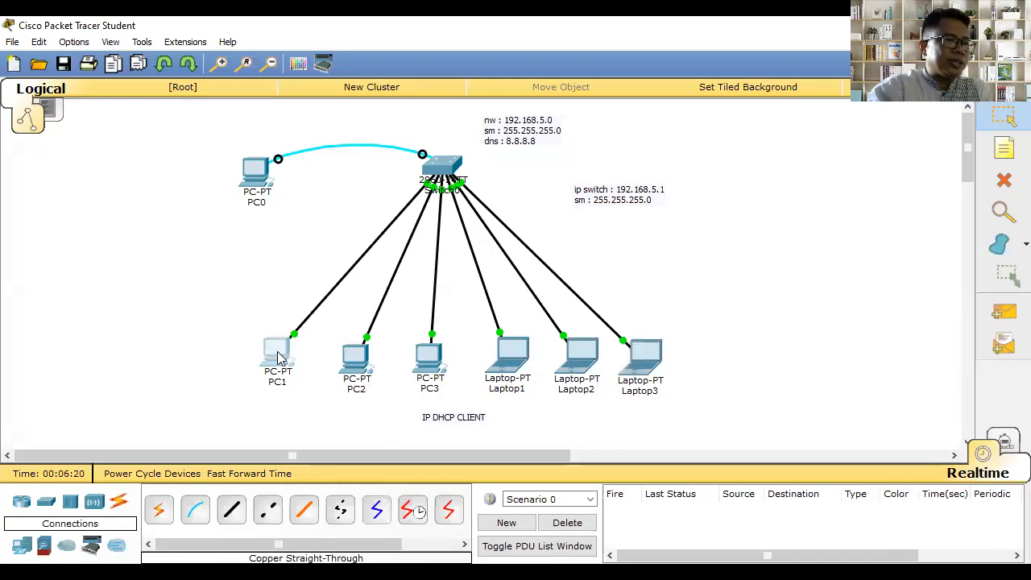
- Run ipconfig in PC1's command prompt to check its assigned IP address
click(278, 359)
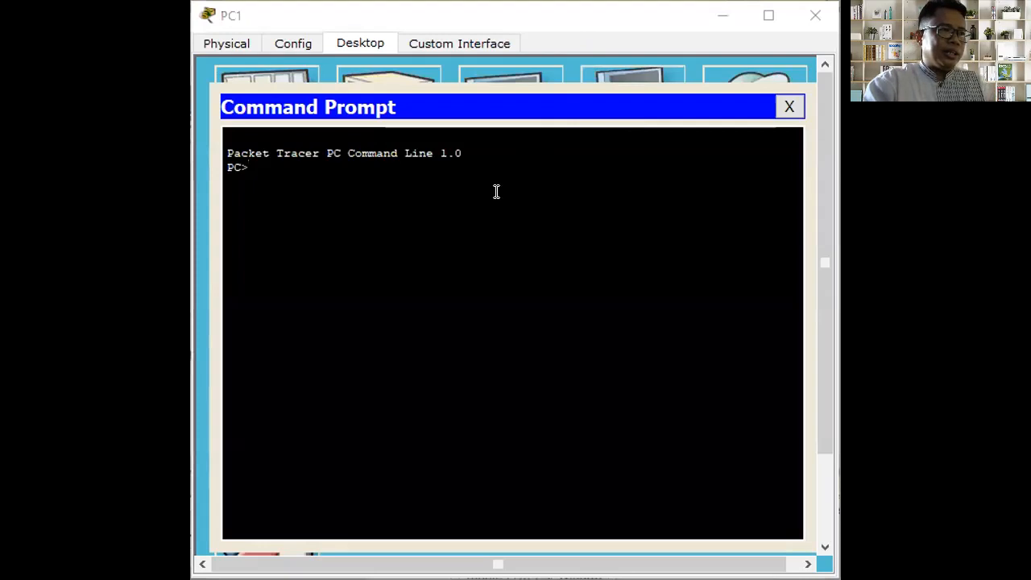
click(496, 191)
text(ipconfig)
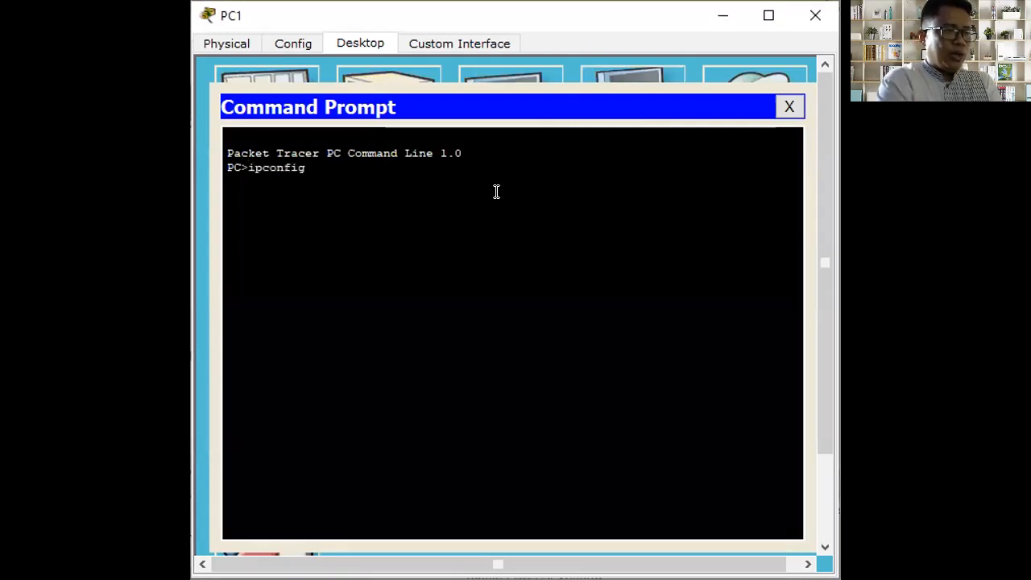
key(Return)
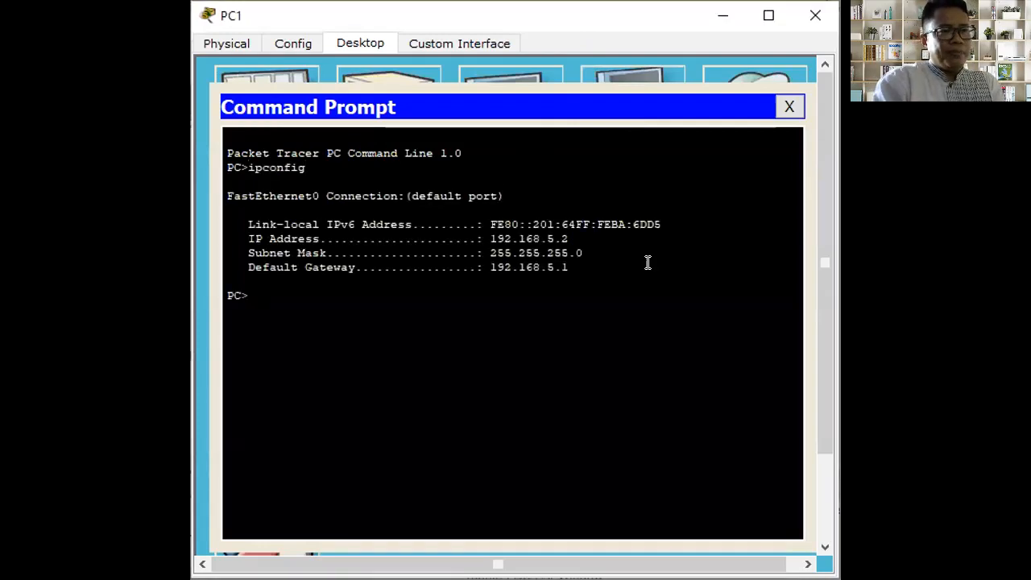
drag(572, 238, 465, 237)
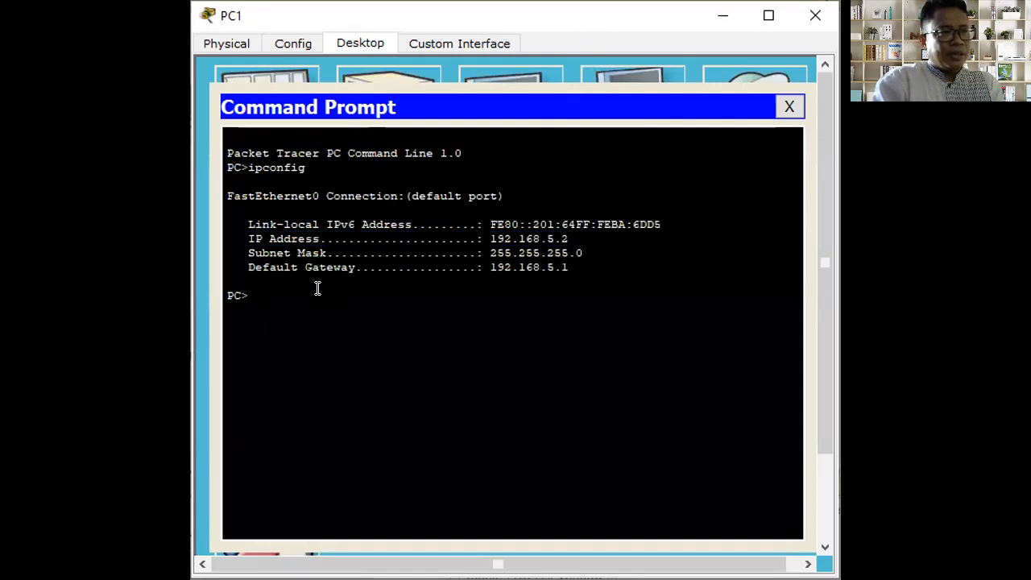
text(ping )
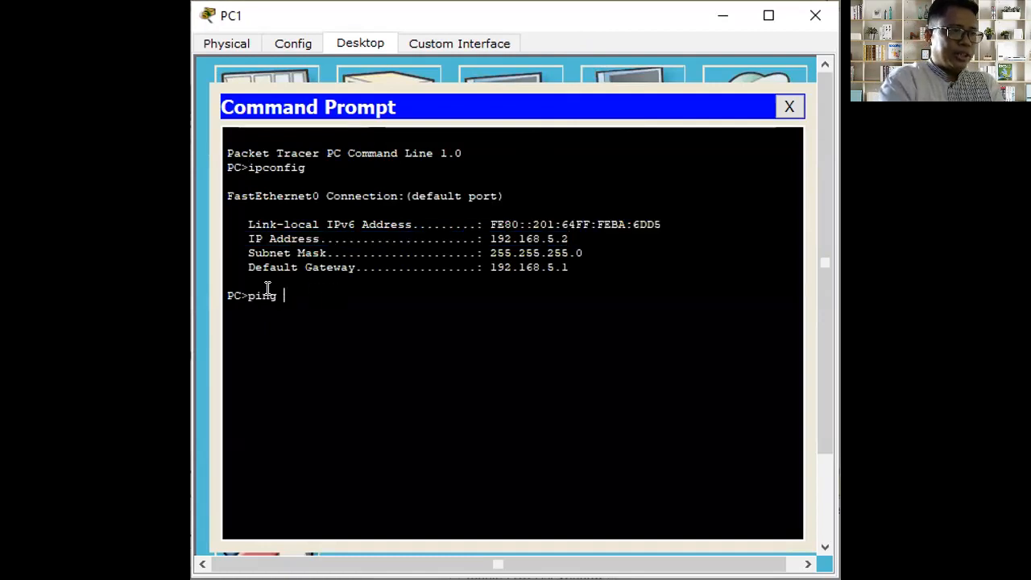
text(192.168.)
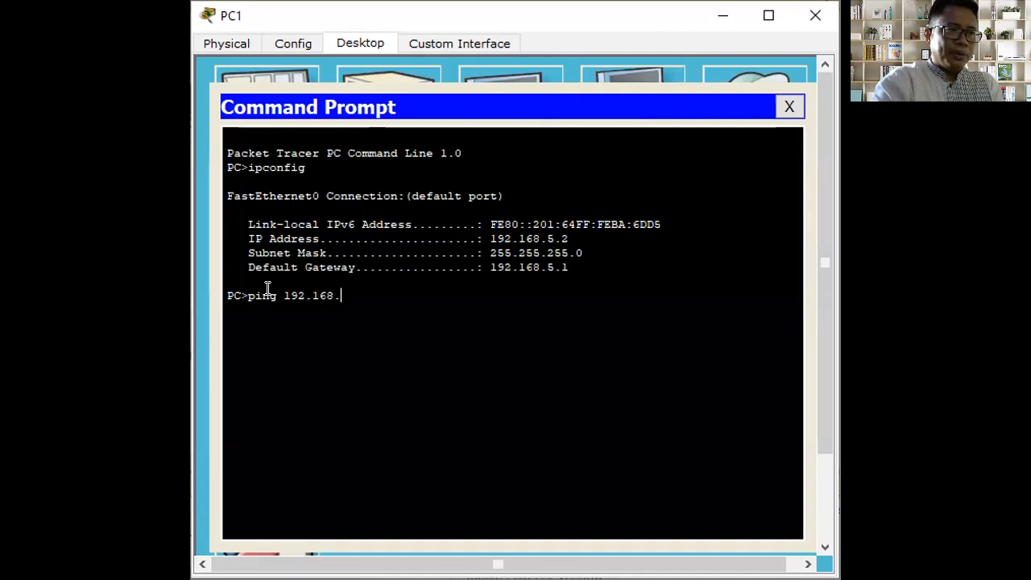
text(10.2)
key(Return)
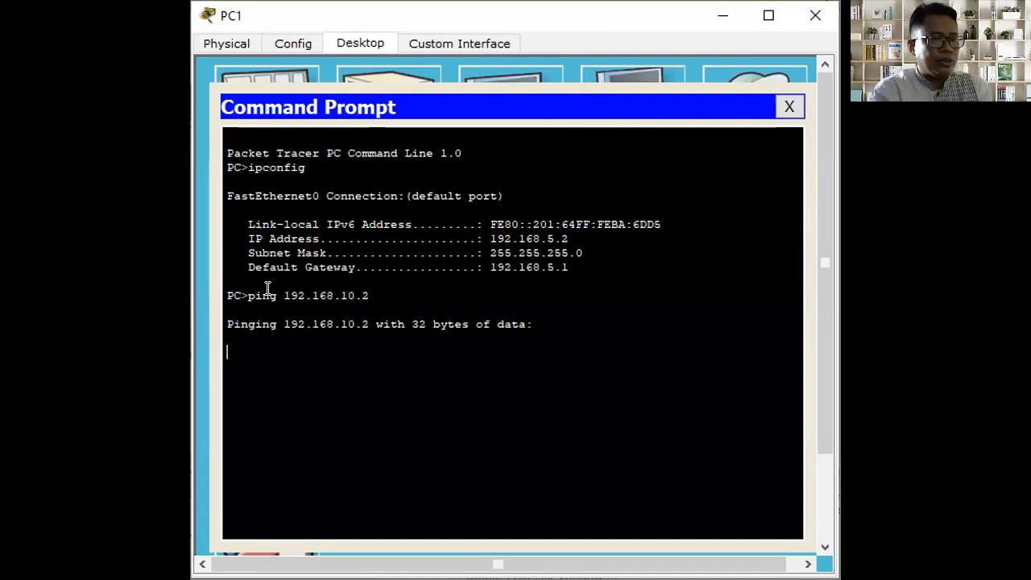
key(ctrl+c)
- Ping 192.168.5.2 from PC1's command prompt
key(Up)
key(Left)
key(Left)
key(BackSpace)
key(BackSpace)
text(5)
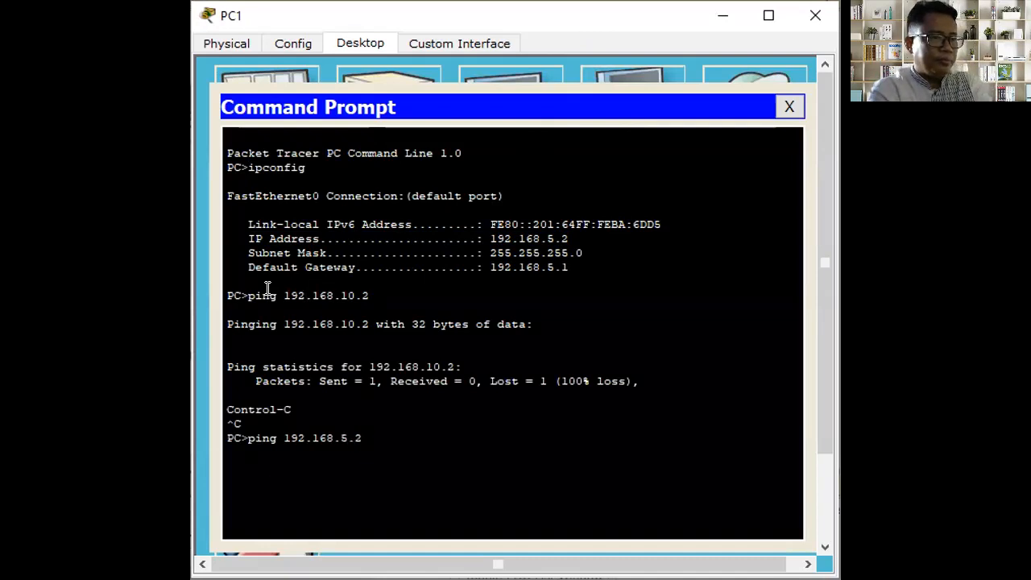
key(Return)
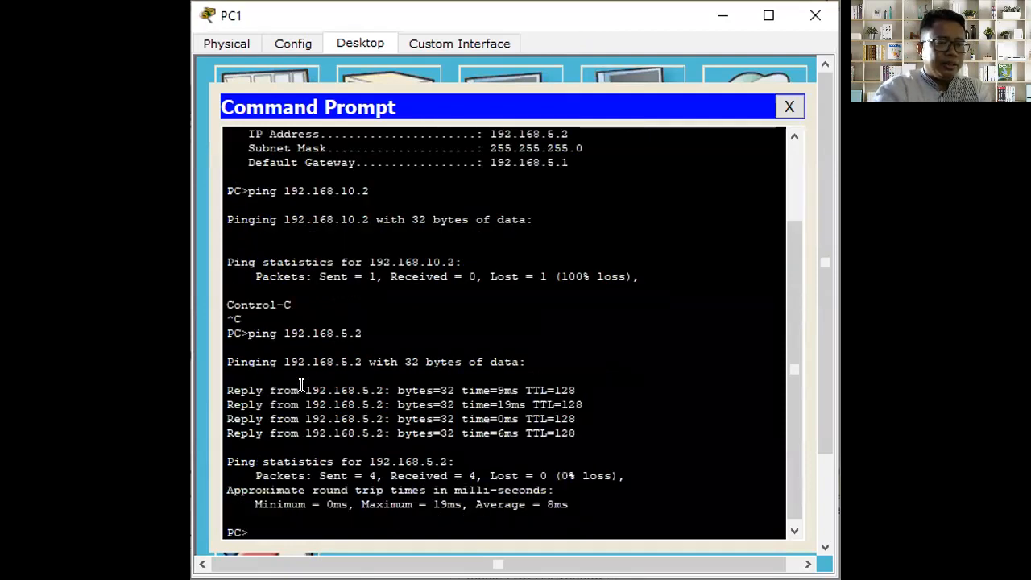
- Ping 192.168.5.3 and 192.168.5.4 from PC1 to test connectivity with those clients
key(Up)
key(BackSpace)
text(3)
key(Return)
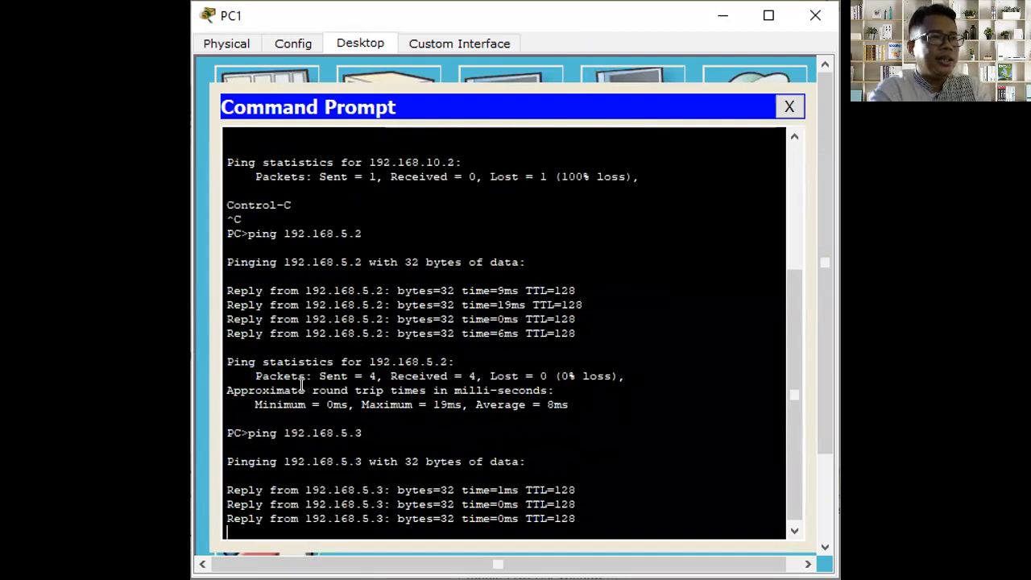
key(Up)
key(BackSpace)
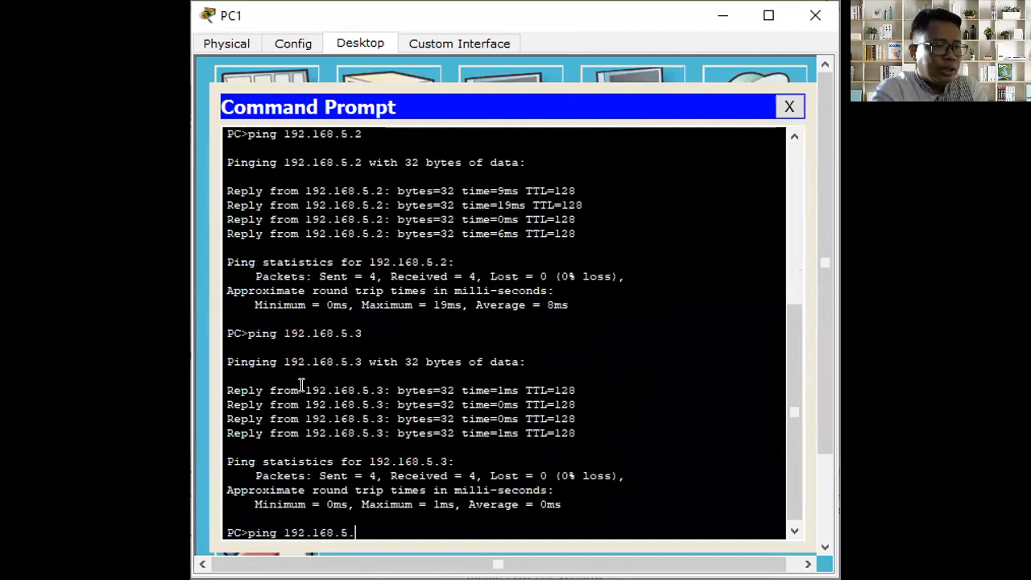
text(4)
key(Return)
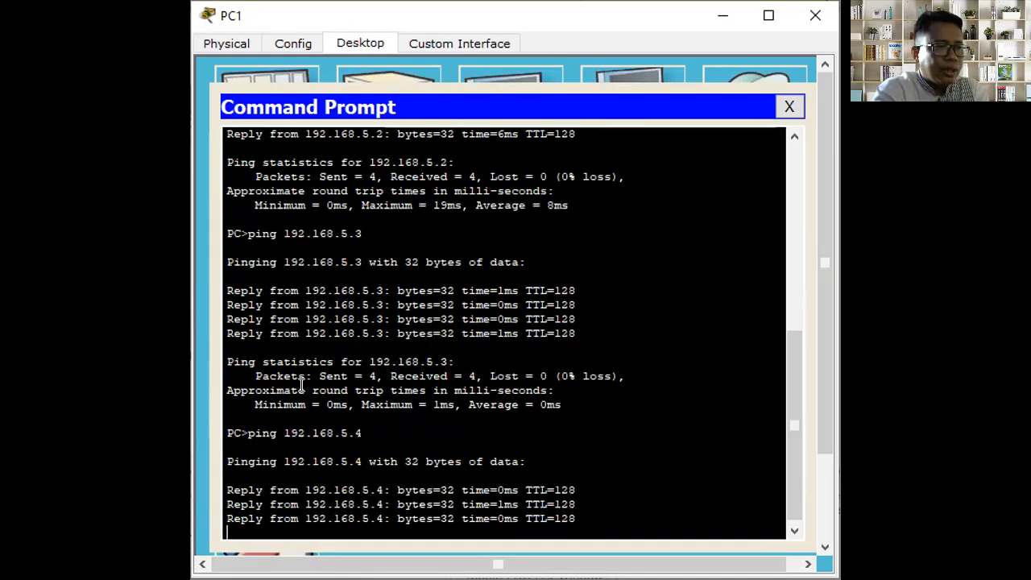
- Ping 192.168.5.5 and 192.168.5.6 from PC1 to test connectivity with those clients
key(Up)
key(BackSpace)
text(5.4)
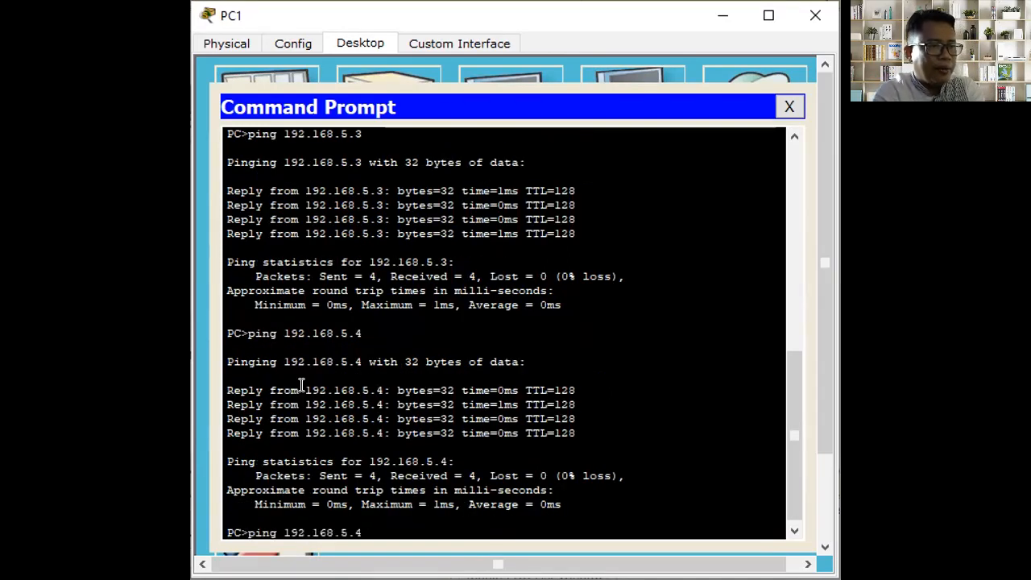
key(Return)
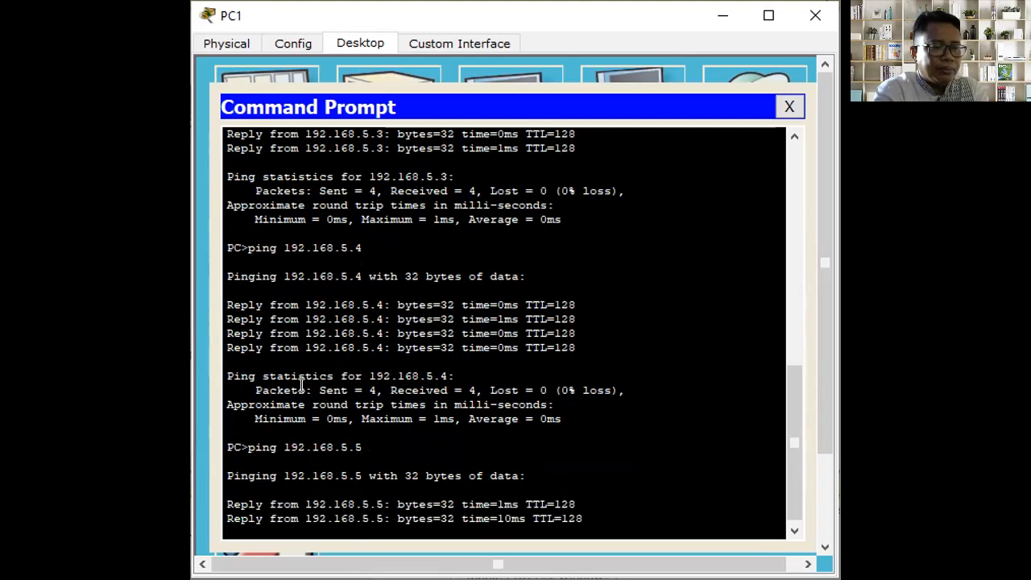
key(Up)
key(BackSpace)
text(68.5.6)
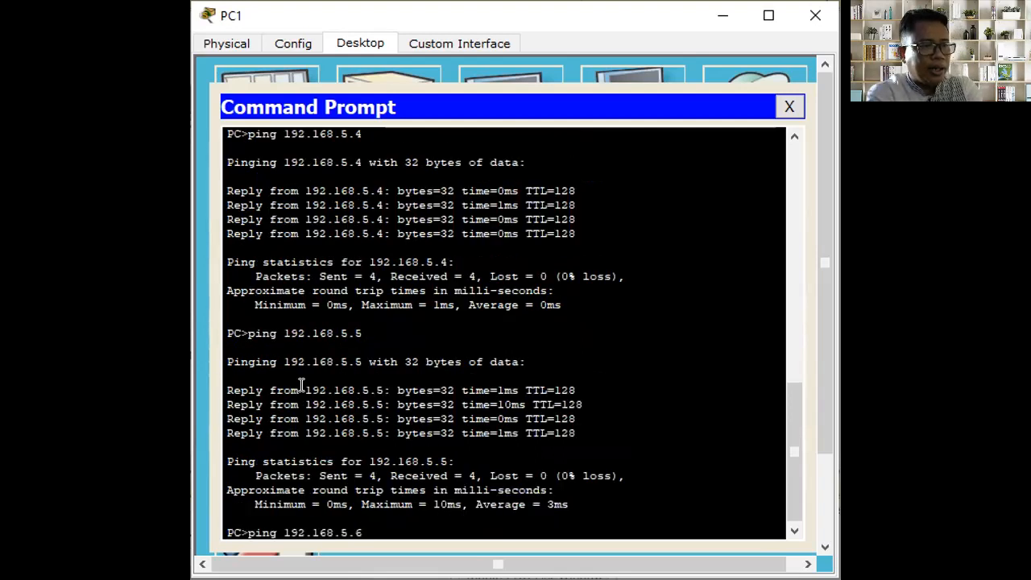
key(Return)
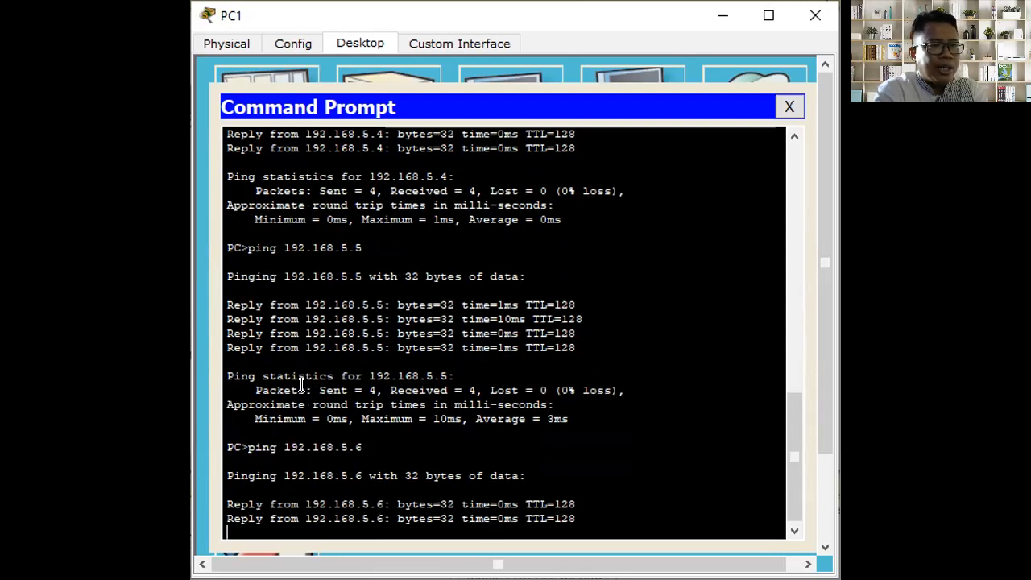
- Ping 192.168.5.7 from PC1's command prompt
key(Up)
key(BackSpace)
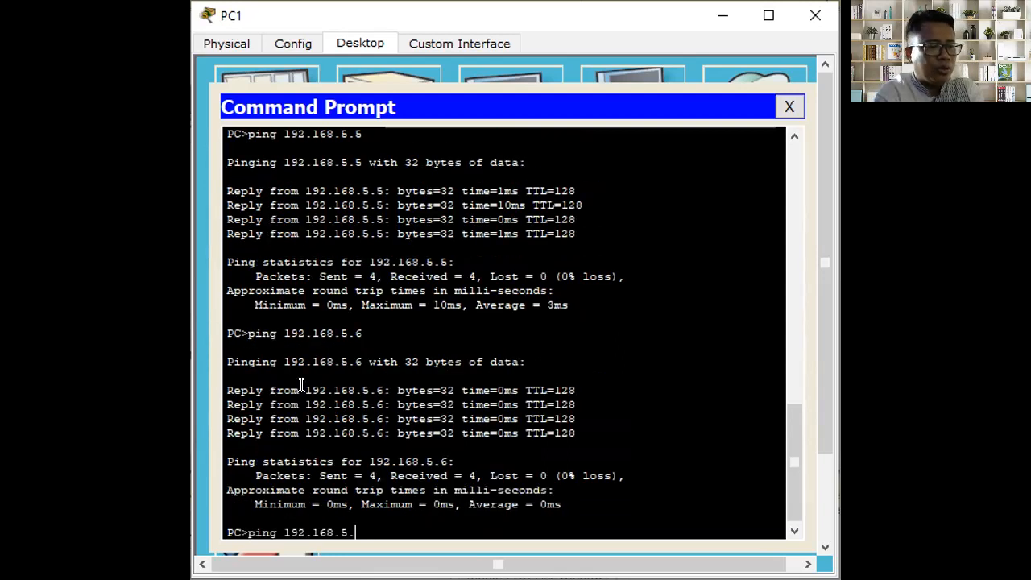
text(7)
key(Return)
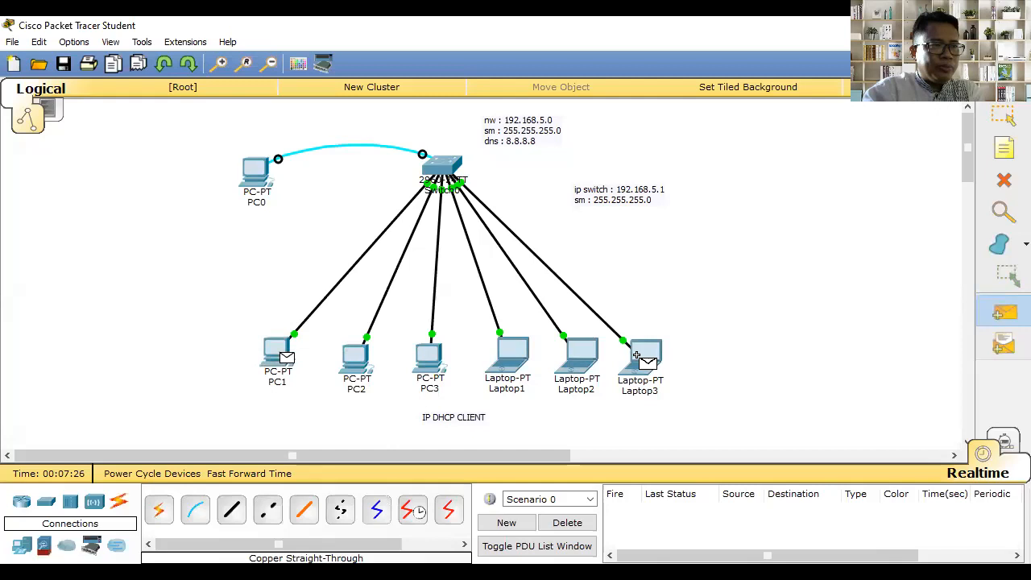
- Send a simple PDU from PC1 to Laptop3 and auto-play its path in Simulation mode
click(636, 355)
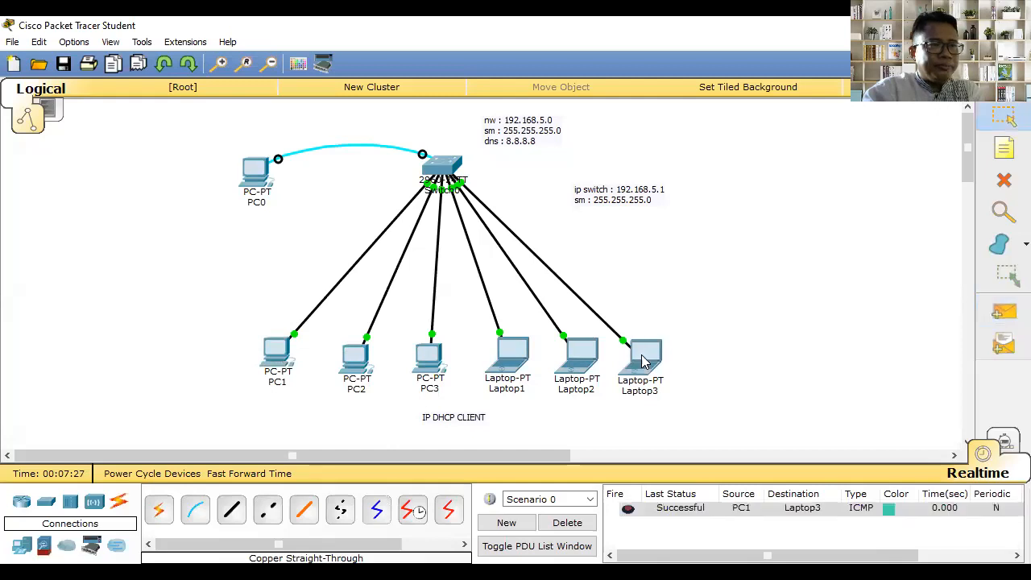
click(1004, 443)
click(794, 335)
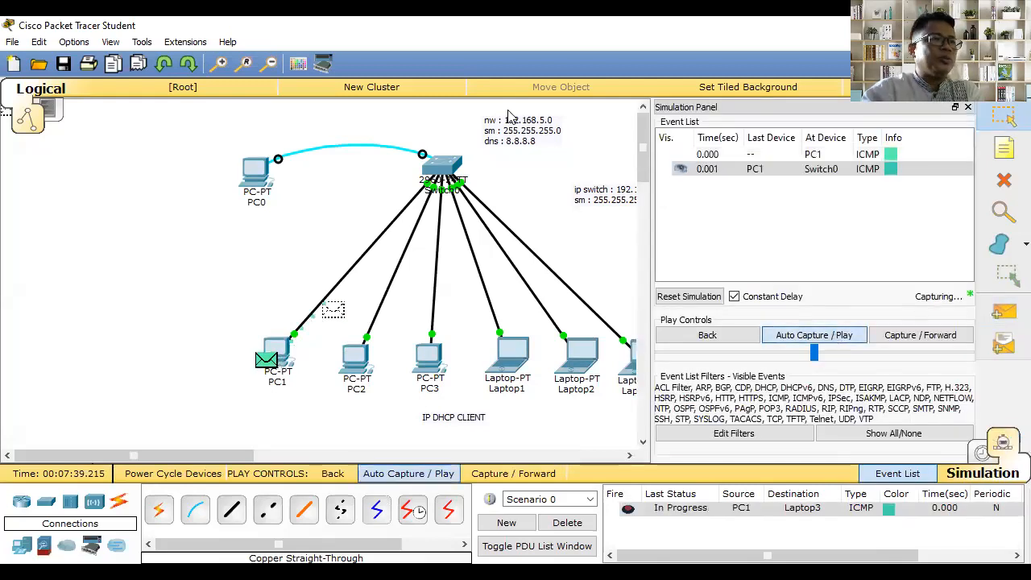